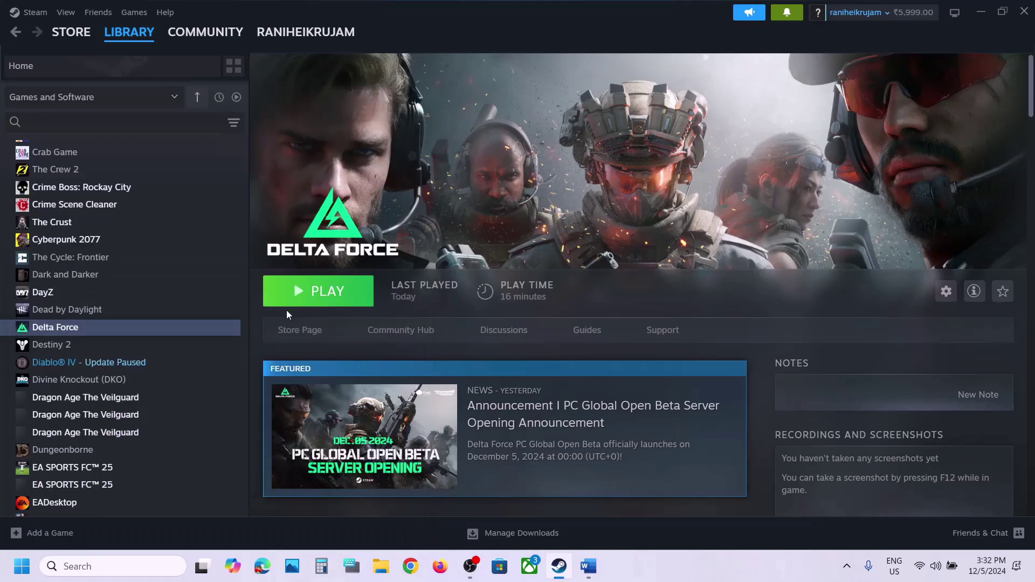
Switch to the Word troubleshooting document and highlight the Step 2 instruction about closing overclocking applications such as MSI Afterburner/Rivatuner.
click(588, 566)
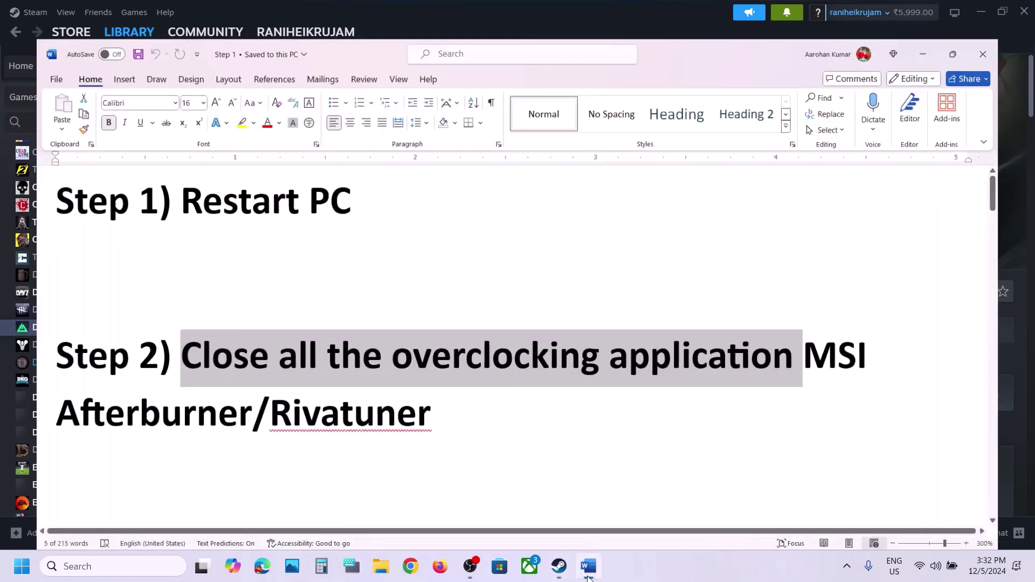
click(173, 405)
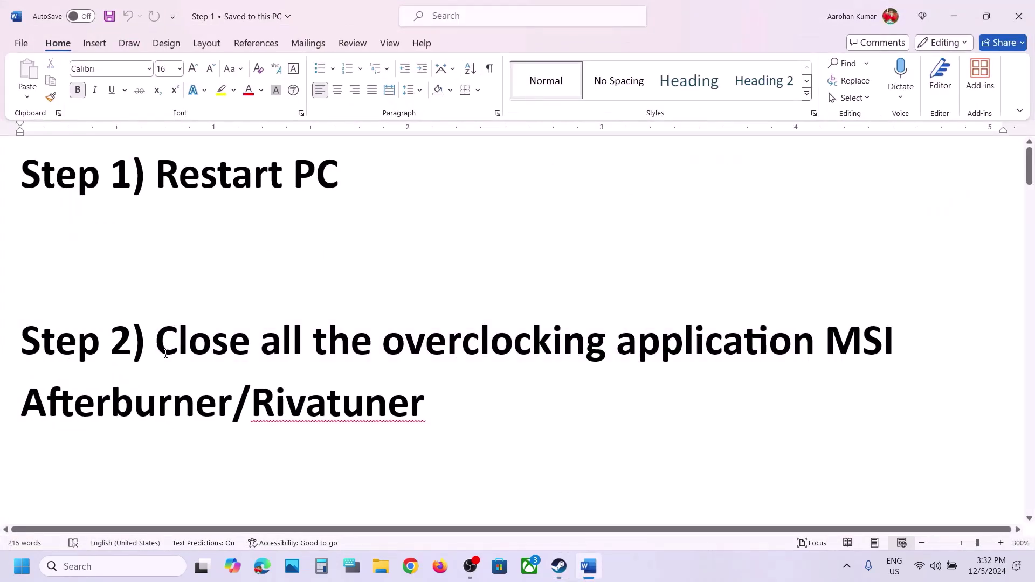
drag(165, 354, 726, 325)
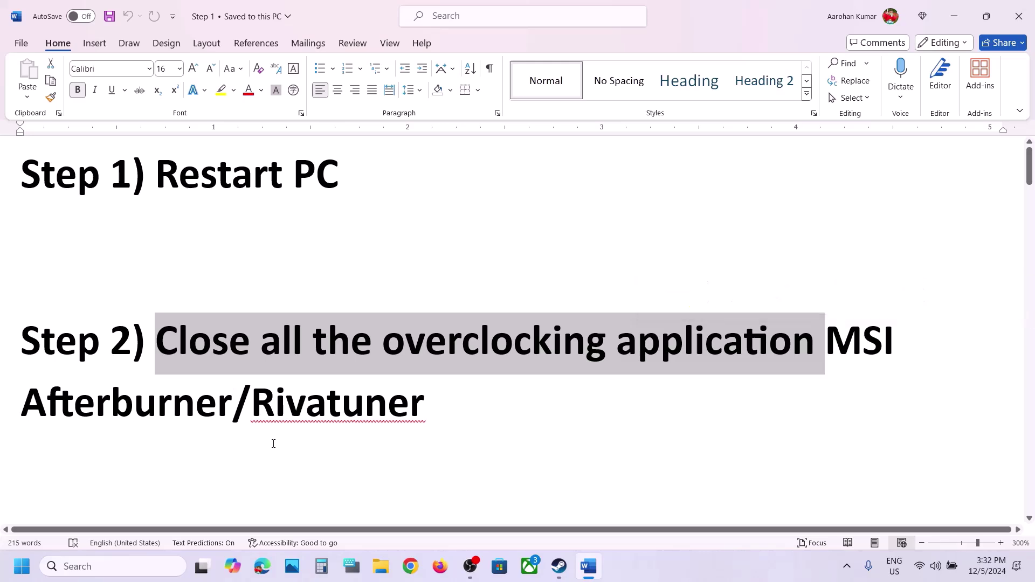
drag(59, 407, 425, 405)
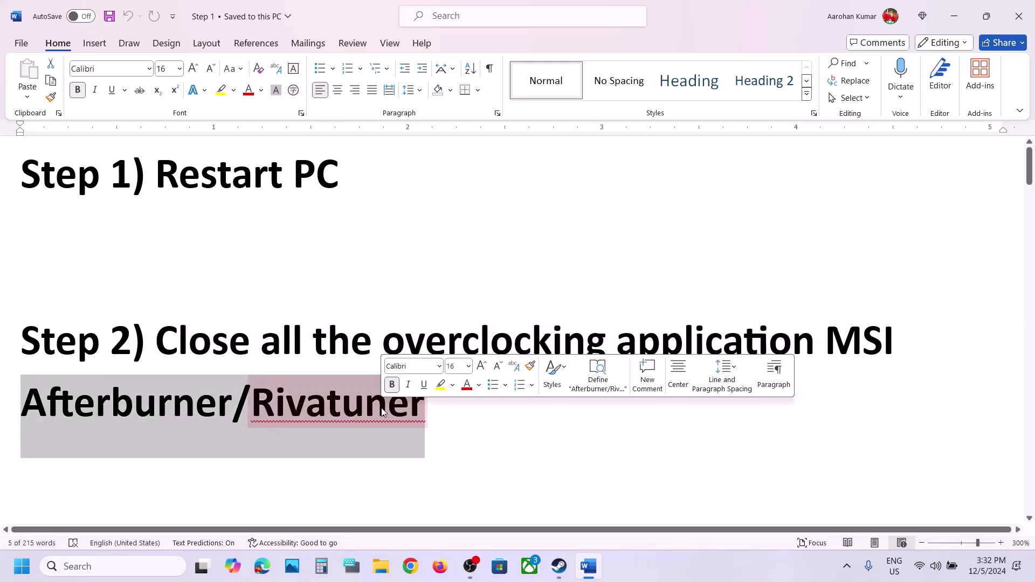
click(388, 402)
Exit MSI Afterburner and RivaTuner Statistics Server running in the background, and return to the document.
click(849, 571)
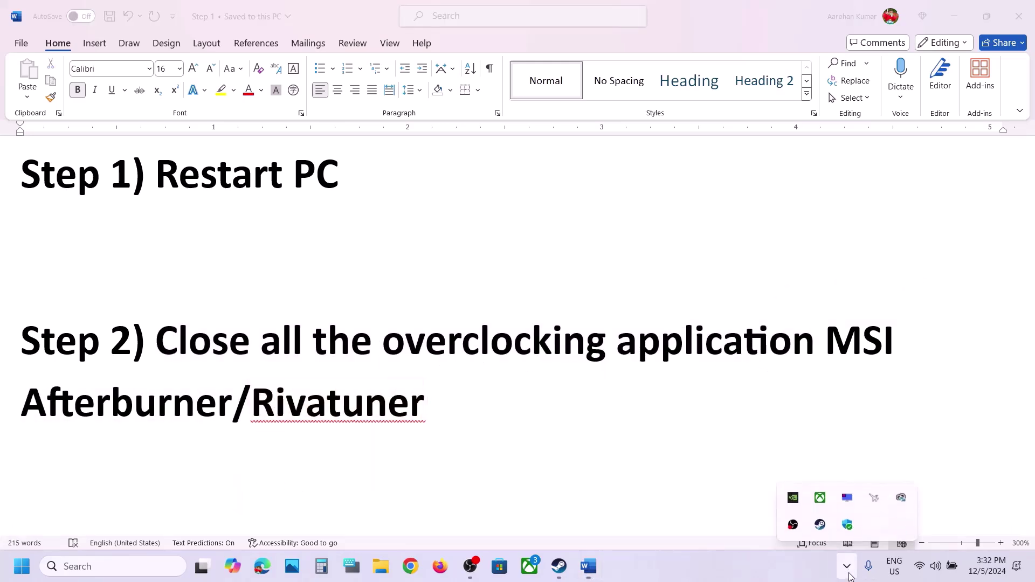
right_click(874, 505)
click(907, 492)
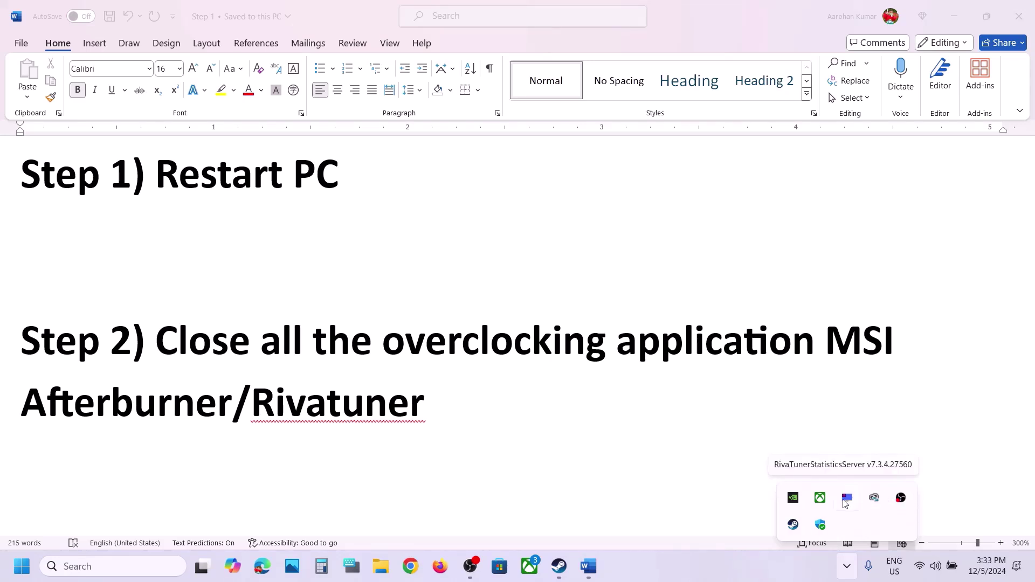
right_click(845, 502)
click(876, 529)
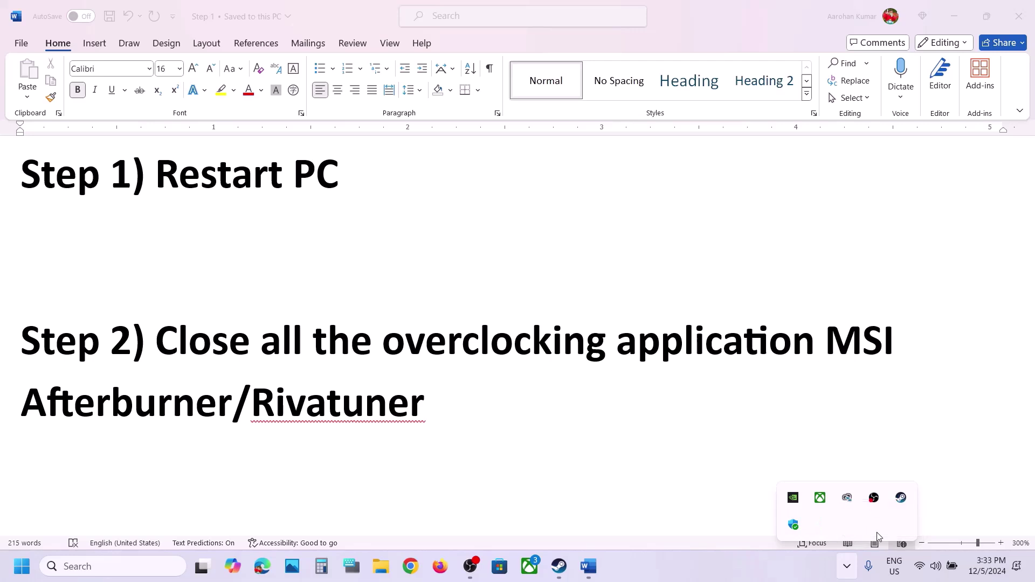
click(461, 347)
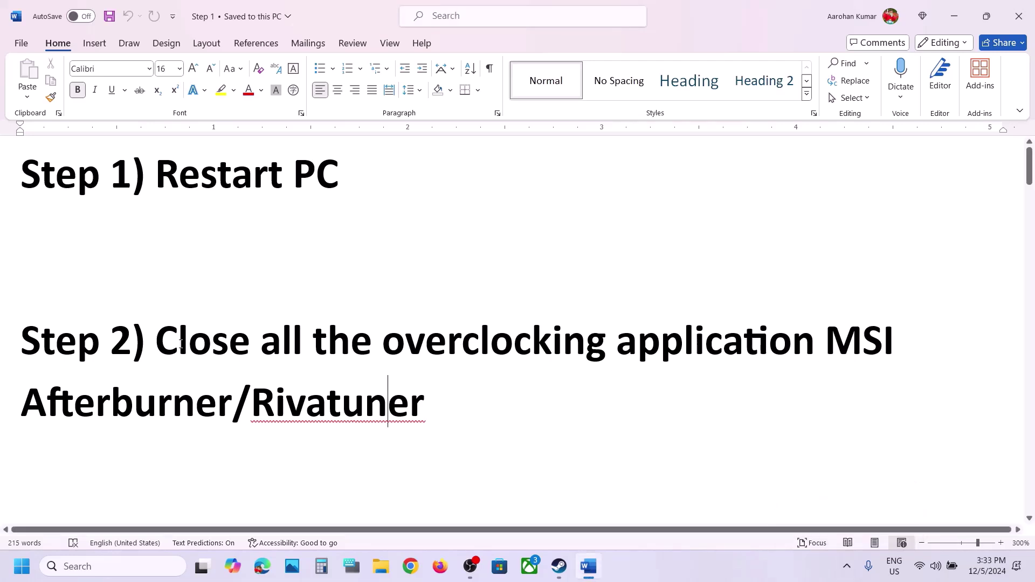
Highlight the Step 2 text on closing overclocking applications and the Step 3 text on starting the AntiCheatExpert Service.
drag(180, 344, 676, 351)
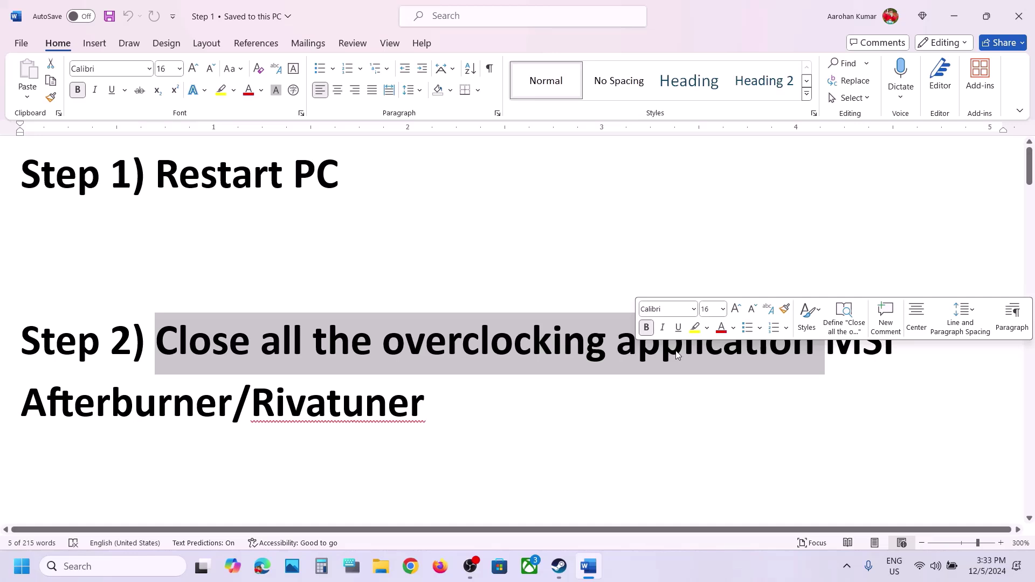
click(491, 393)
scroll(491, 393, down, 3)
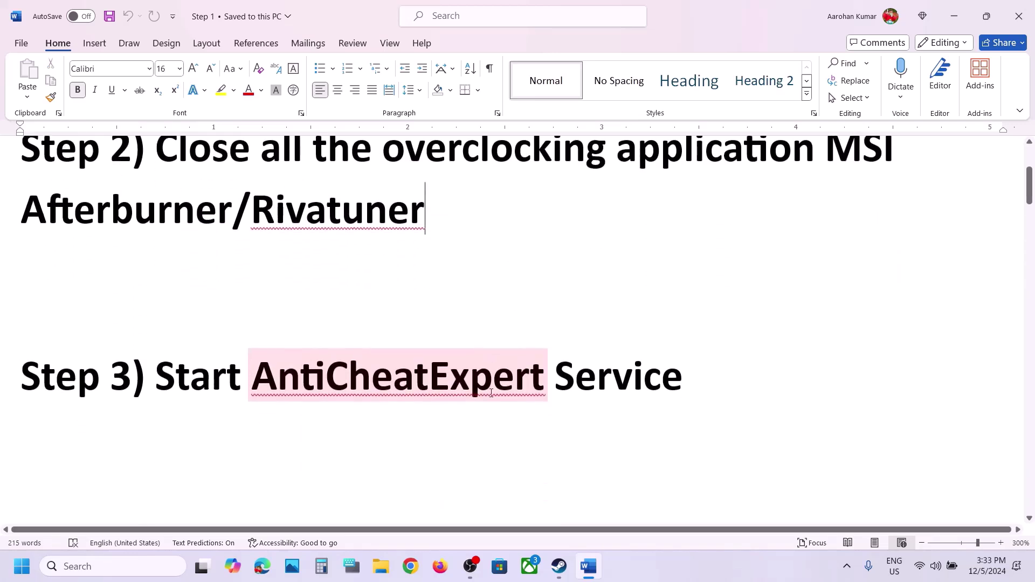
drag(169, 367, 683, 377)
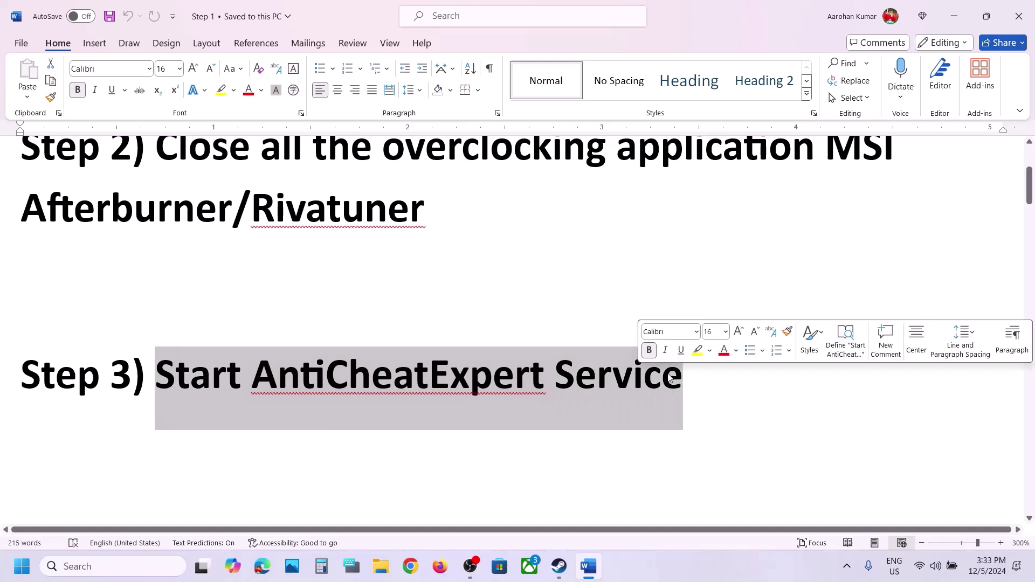
Search Windows for "services" and open the Services console.
click(128, 565)
text(ser)
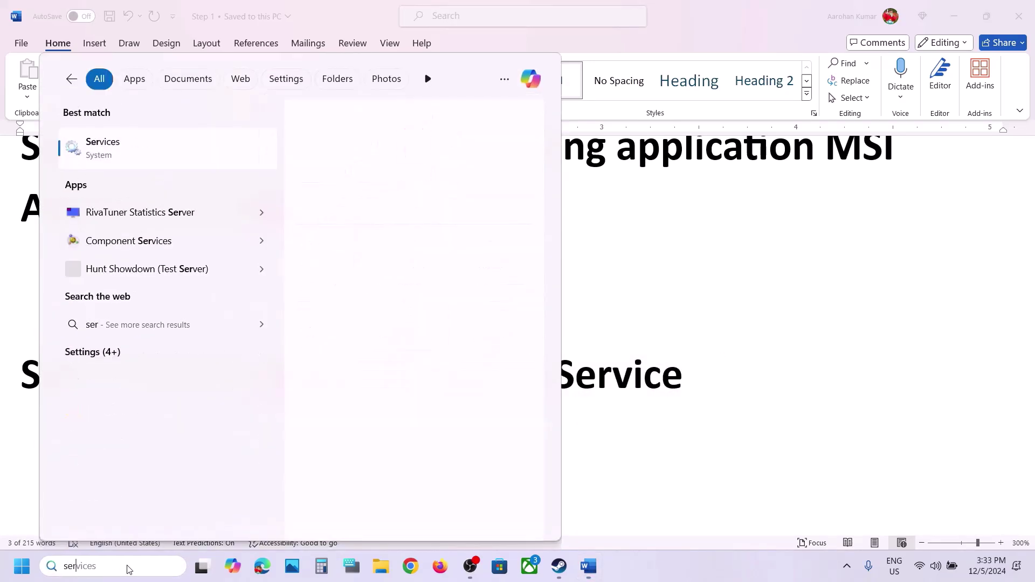
text(vices)
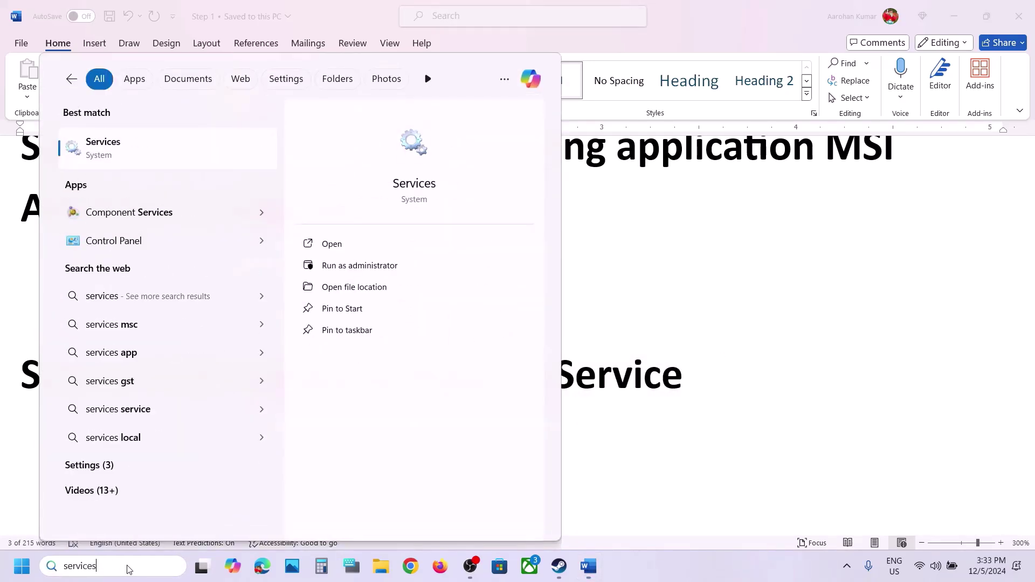
key(Return)
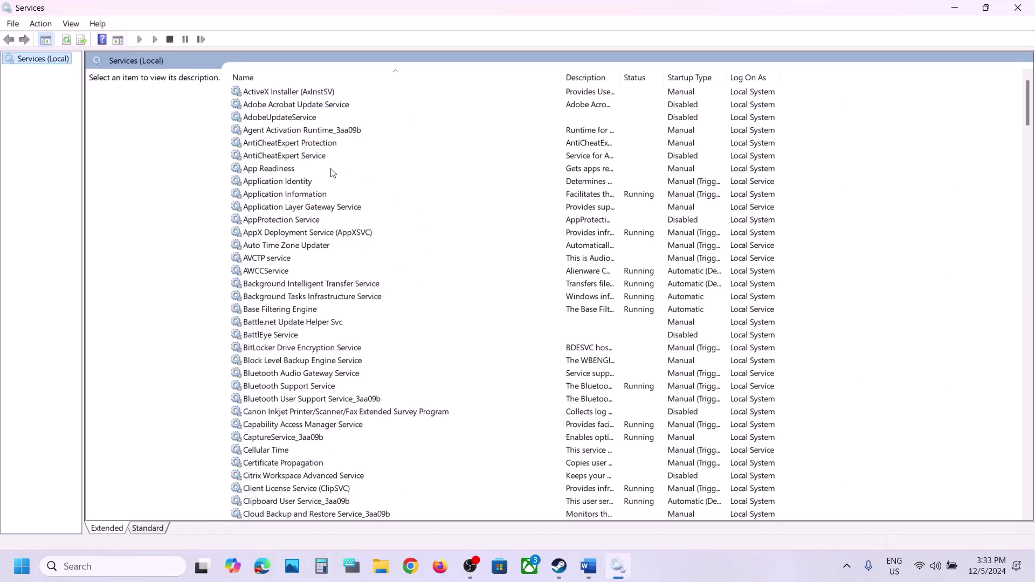
Set the startup type of AntiCheatExpert Service to Manual and apply the change.
click(288, 156)
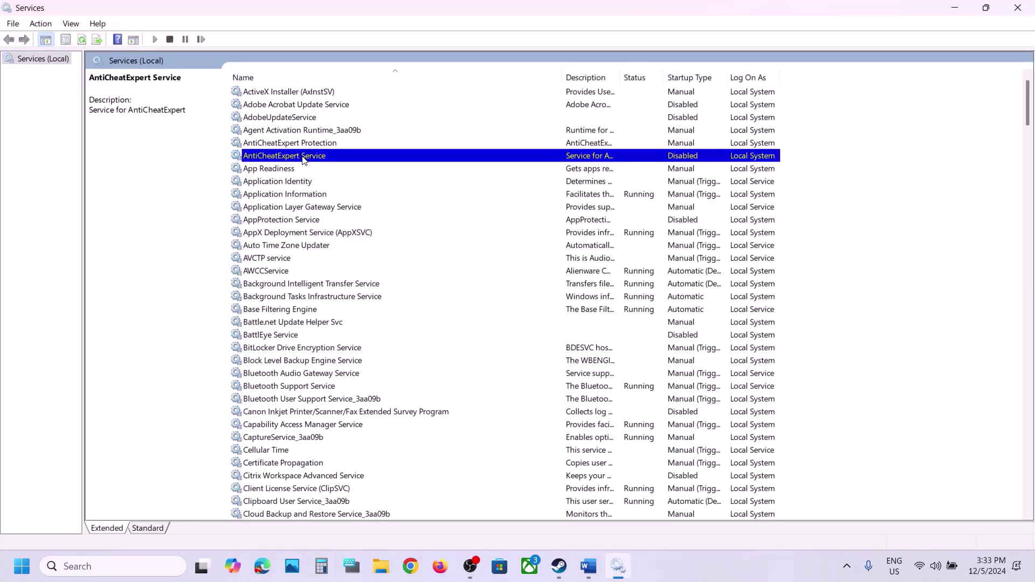
double_click(304, 156)
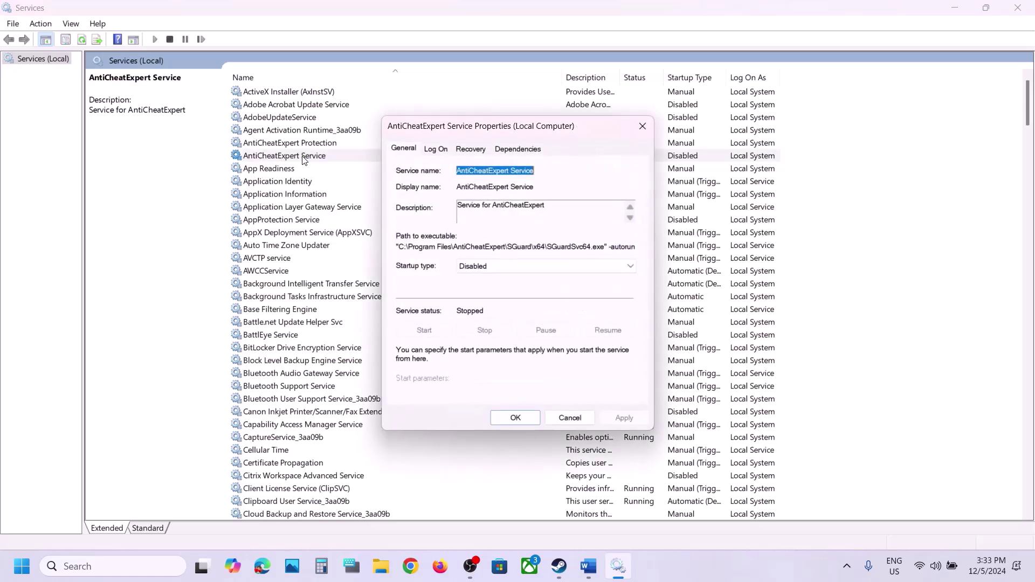
click(519, 263)
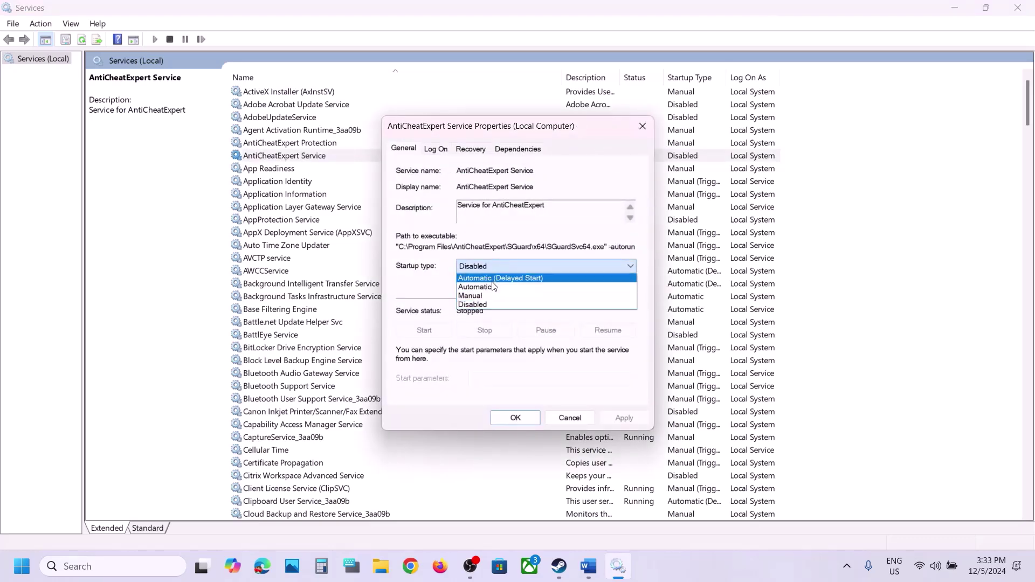
click(477, 296)
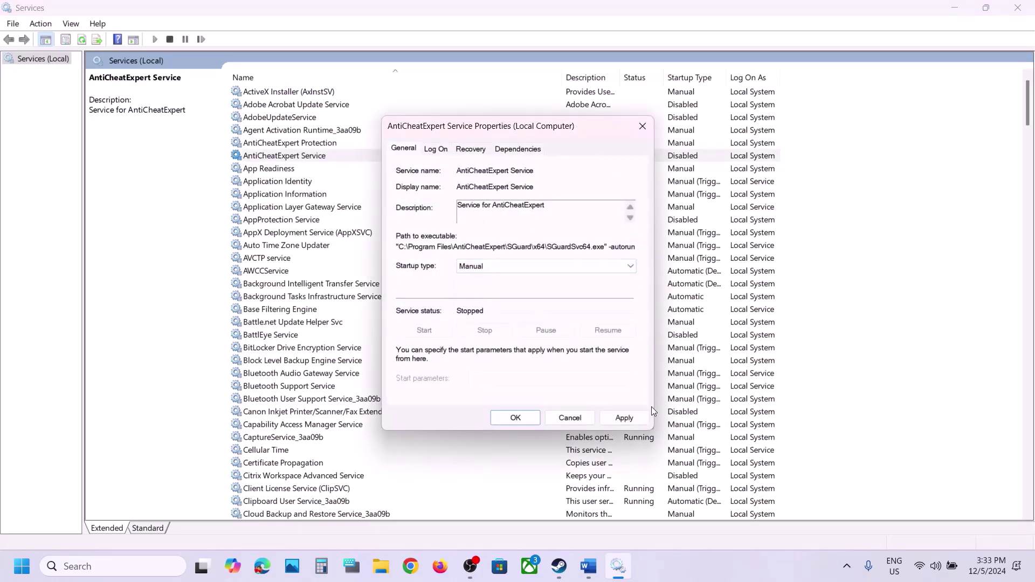
click(618, 418)
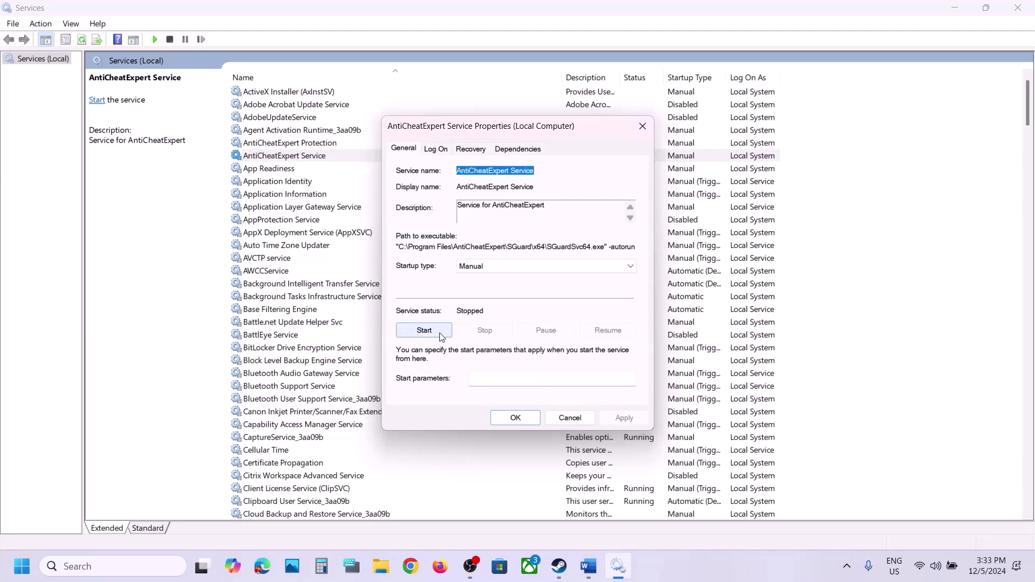
Start the AntiCheatExpert Service and close the Services console.
click(425, 331)
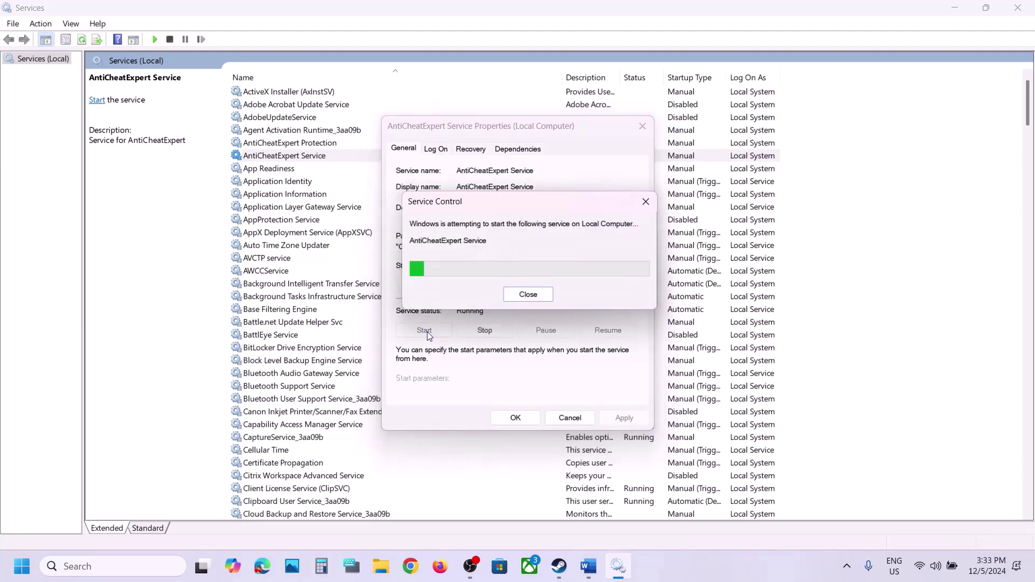
click(521, 420)
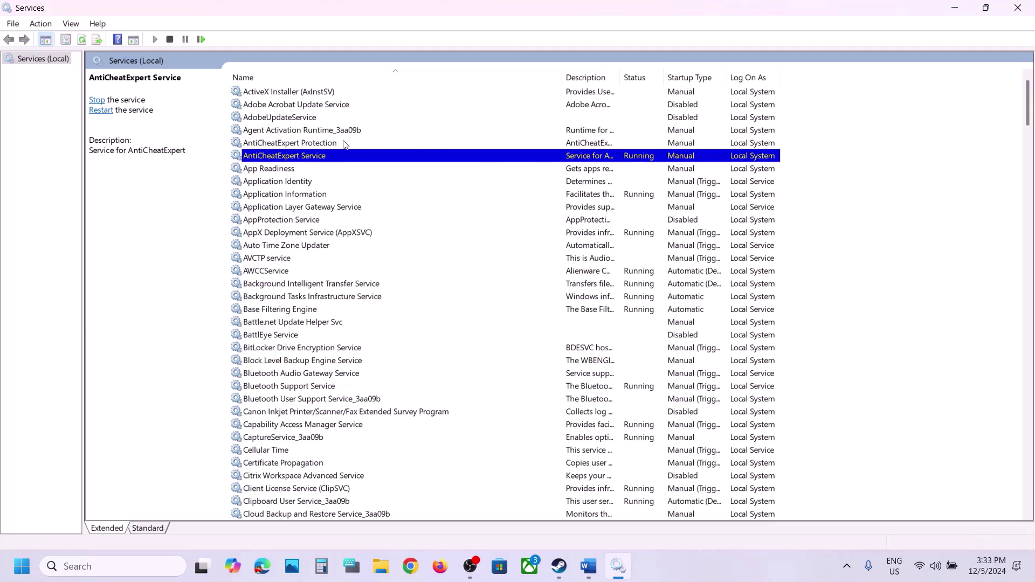
click(319, 147)
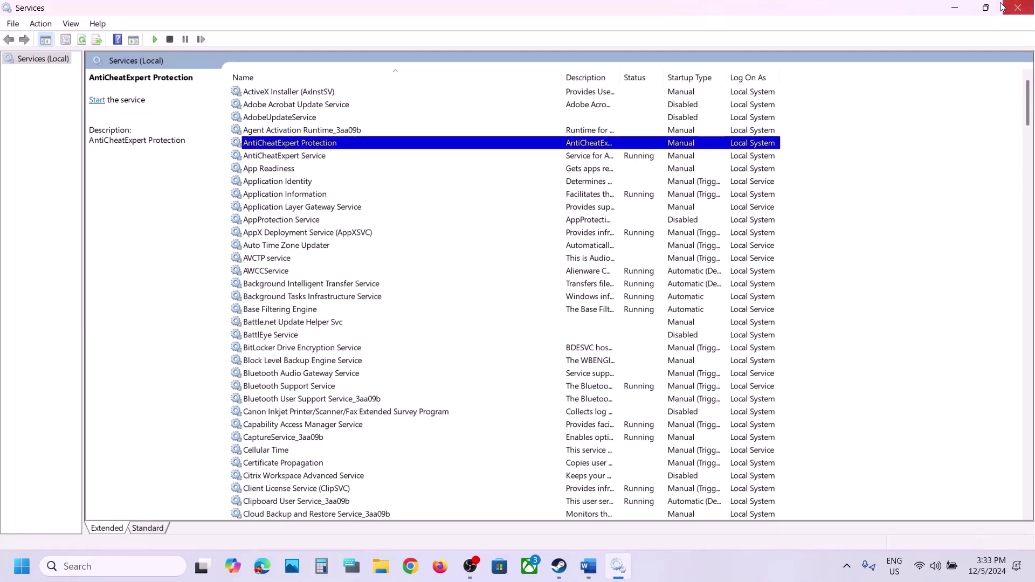
click(1019, 10)
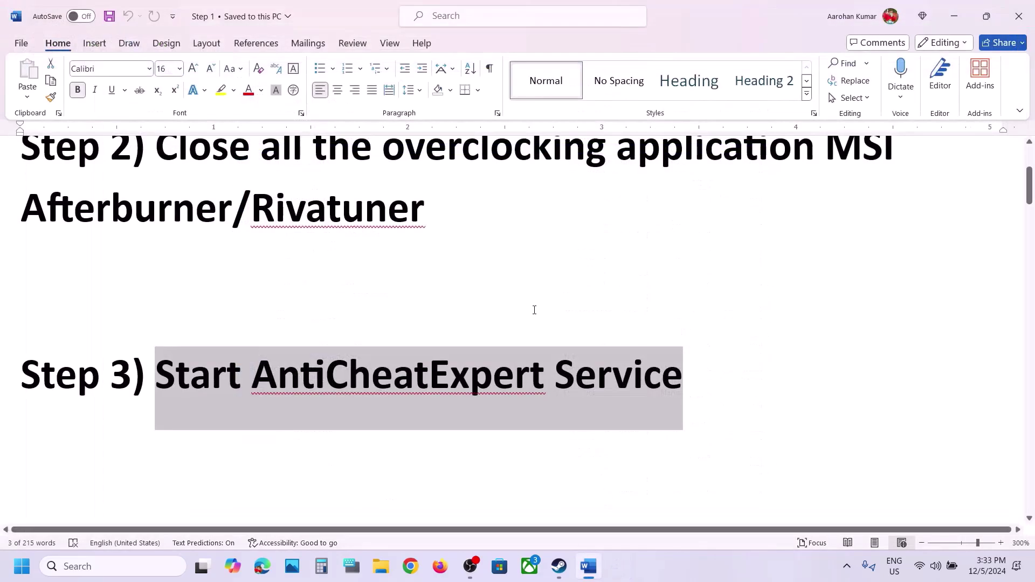
Read Step 4 in the document, highlighting the advice on allowing the game exe through third-party antivirus and Windows Security.
scroll(410, 354, down, 2)
scroll(410, 354, down, 3)
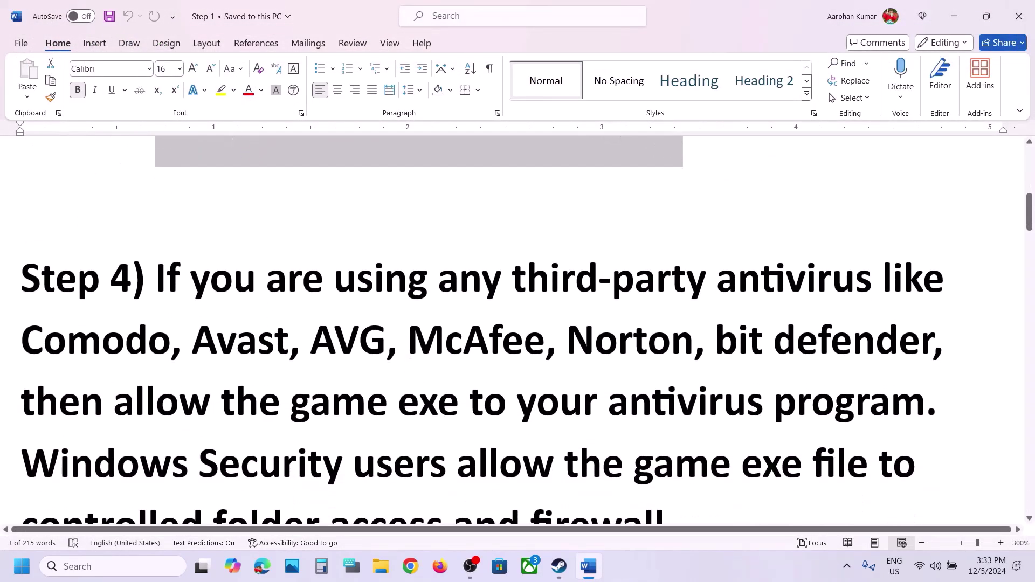
drag(167, 282, 291, 377)
click(293, 373)
scroll(292, 373, down, 2)
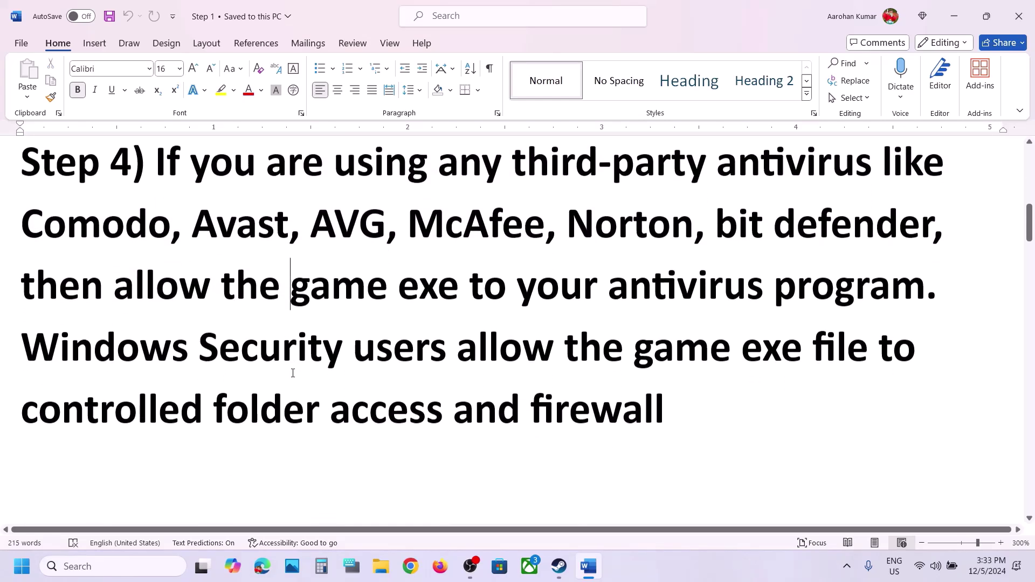
drag(136, 296, 949, 289)
drag(198, 362, 638, 354)
Open the list of apps allowed through Controlled folder access in Windows Security's ransomware protection.
key(super+i)
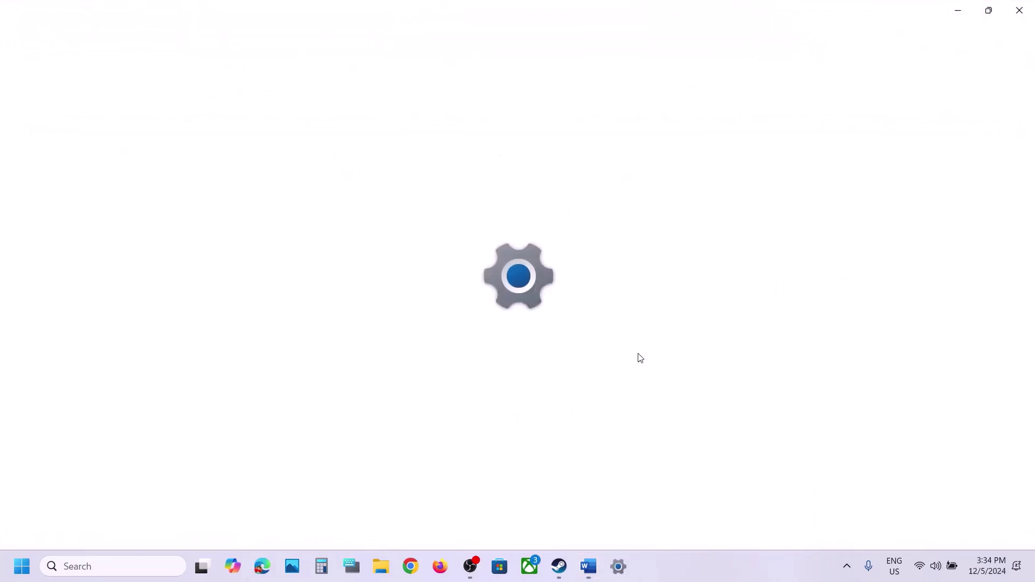
click(79, 415)
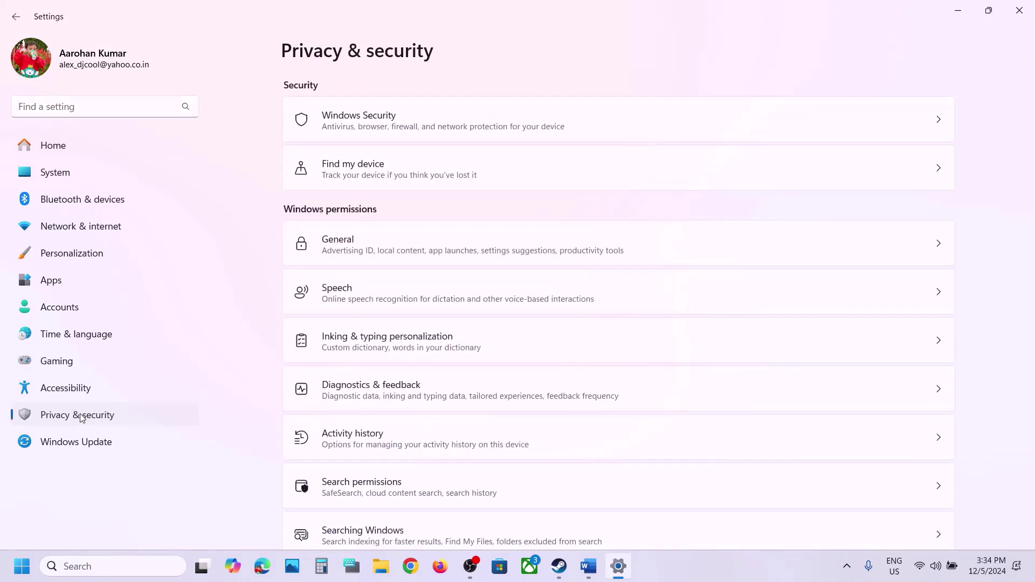
click(406, 123)
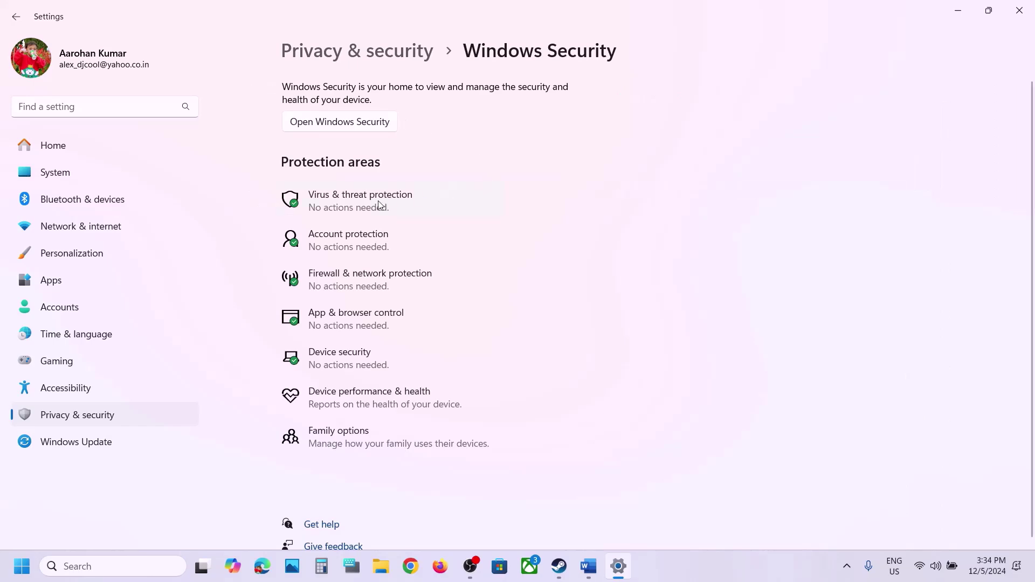
click(366, 203)
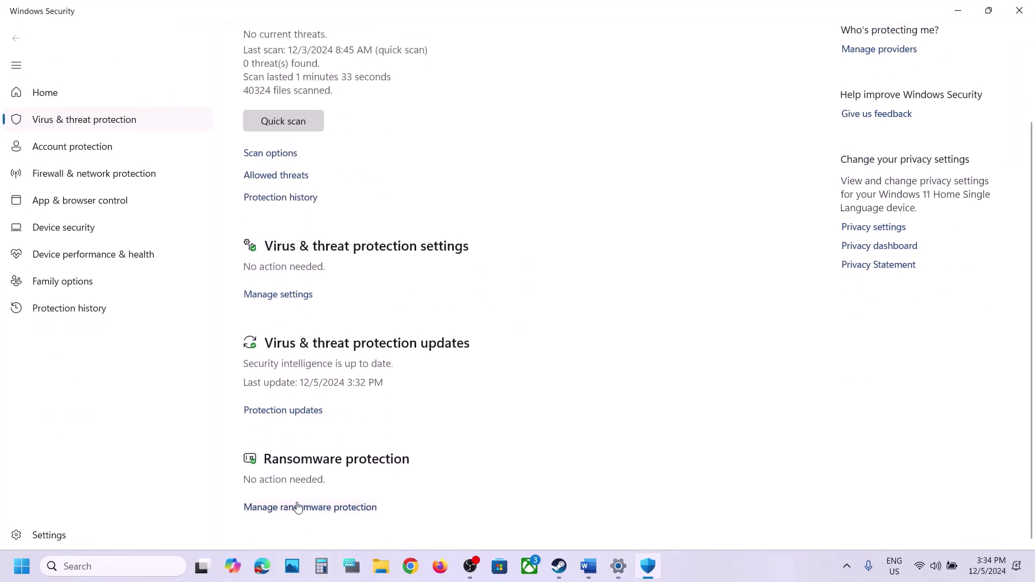
click(321, 507)
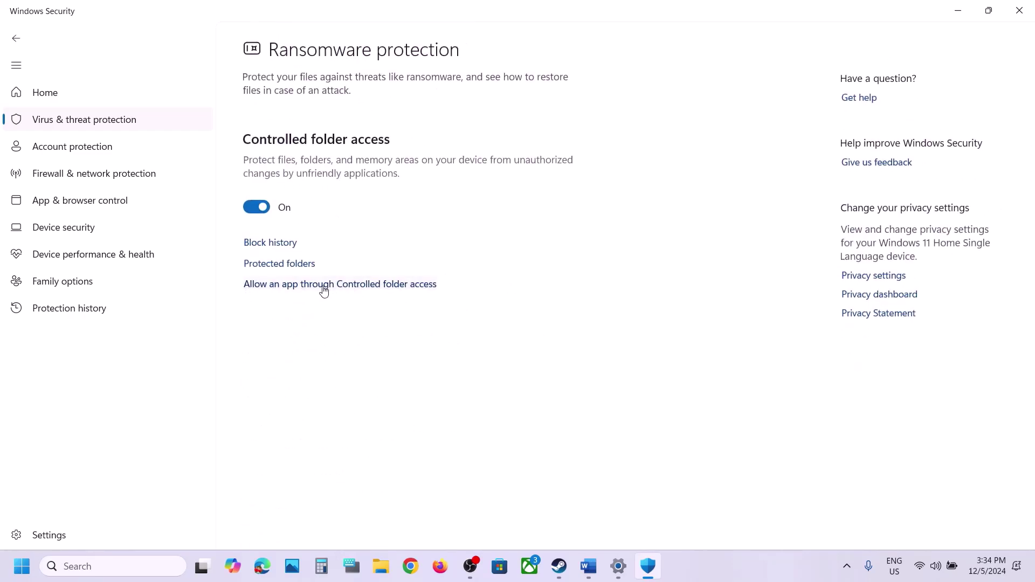
click(324, 286)
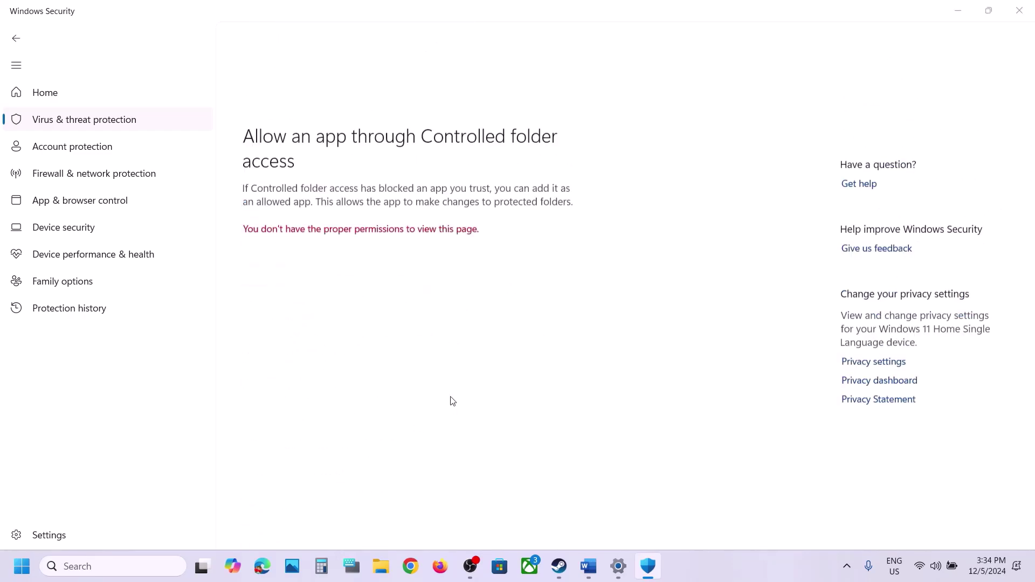
Add DeltaForceClient from Steam's steamapps\common\Delta Force\Game folder to the apps allowed through Controlled folder access.
scroll(370, 146, down, 3)
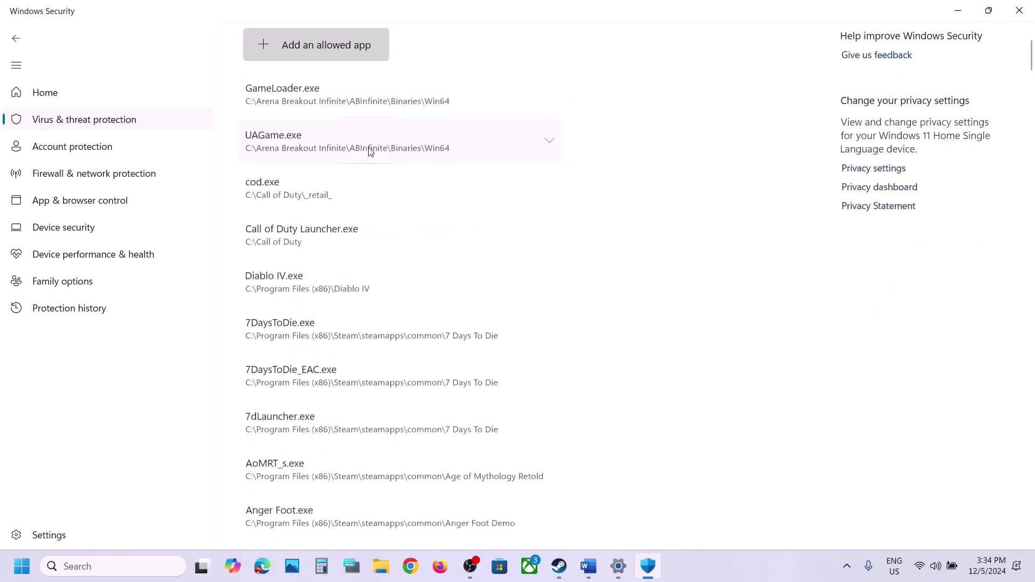
click(301, 53)
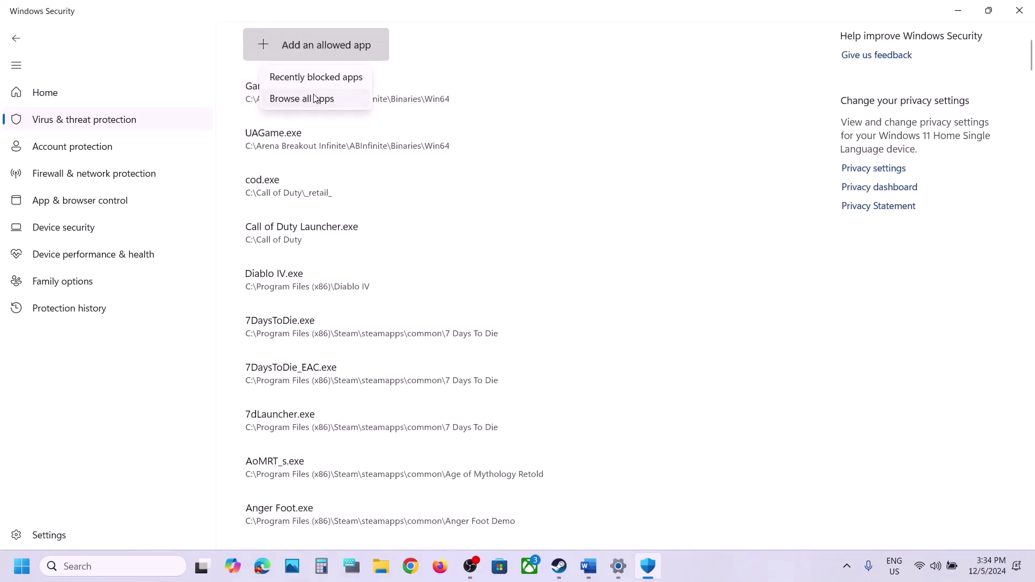
click(316, 99)
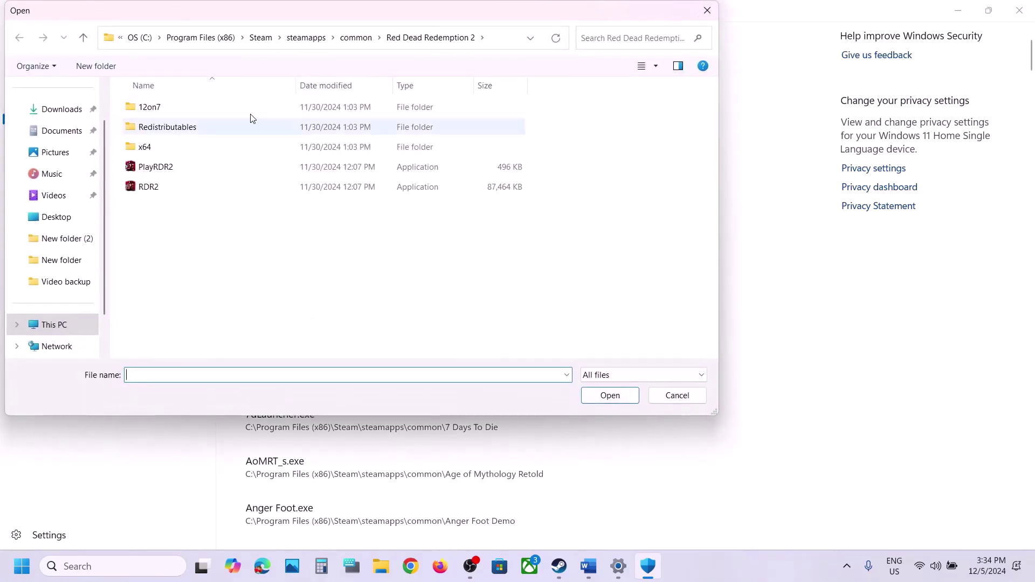
click(354, 37)
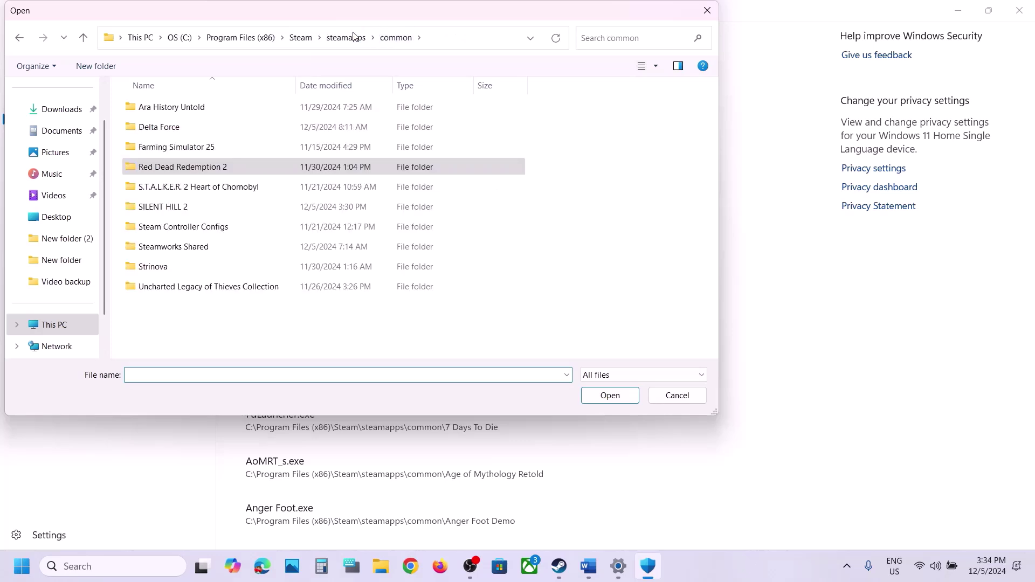
click(466, 39)
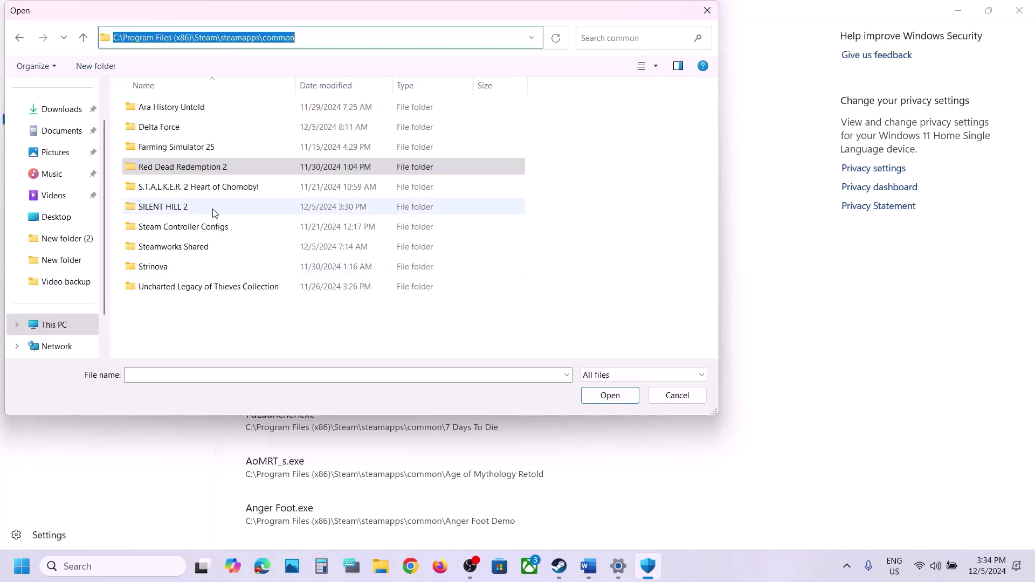
double_click(175, 134)
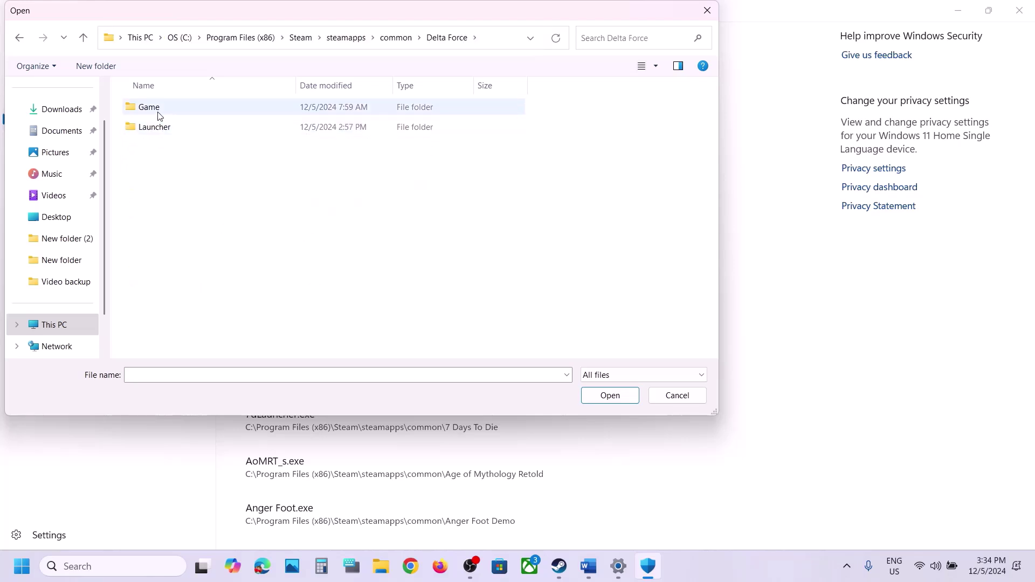
double_click(158, 111)
click(181, 150)
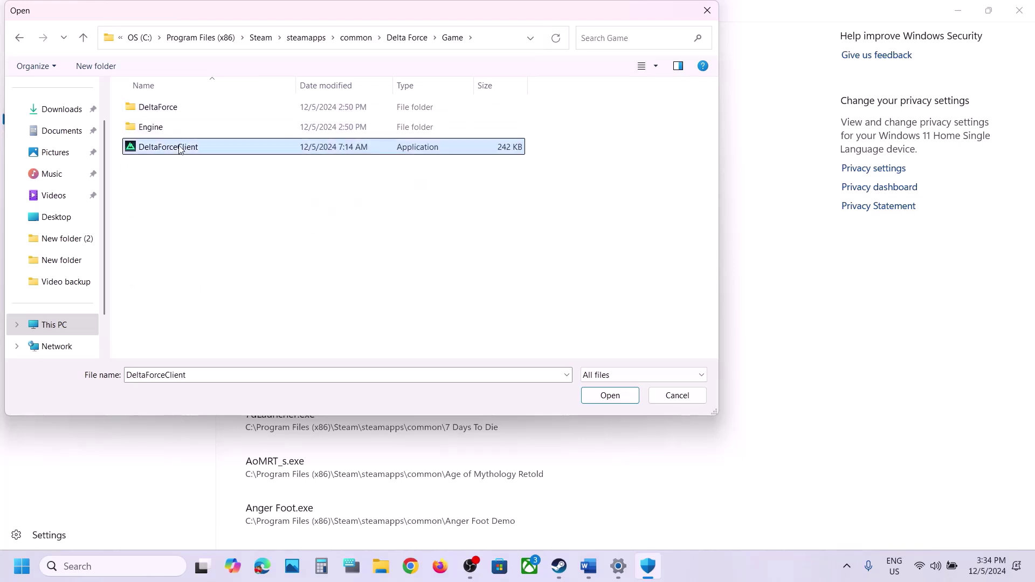
click(598, 396)
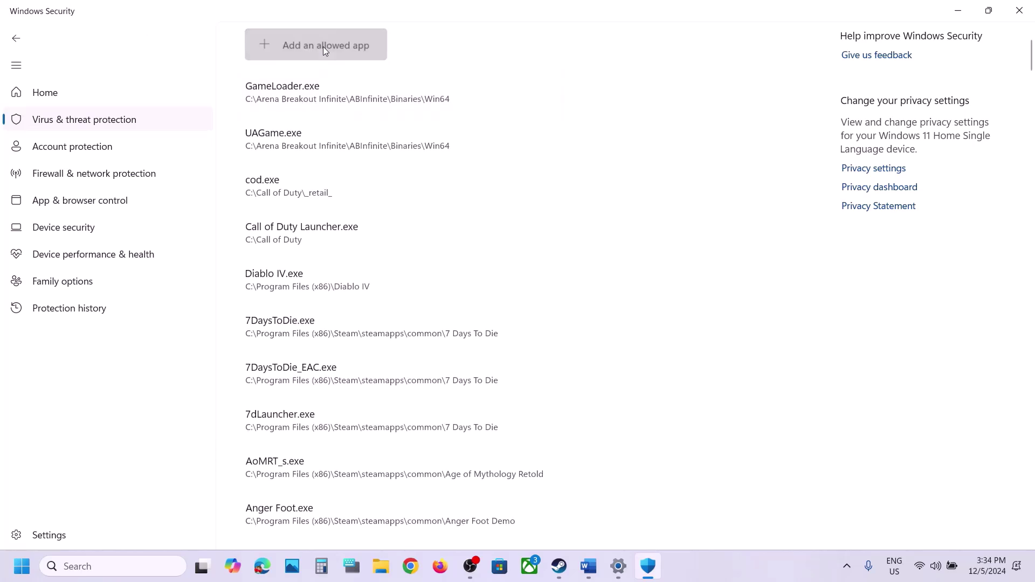
Add DeltaForceClient-Win64-Shipping from the game's DeltaForce\Binaries\Win64 folder to the Controlled folder access allowed apps.
click(323, 47)
click(300, 99)
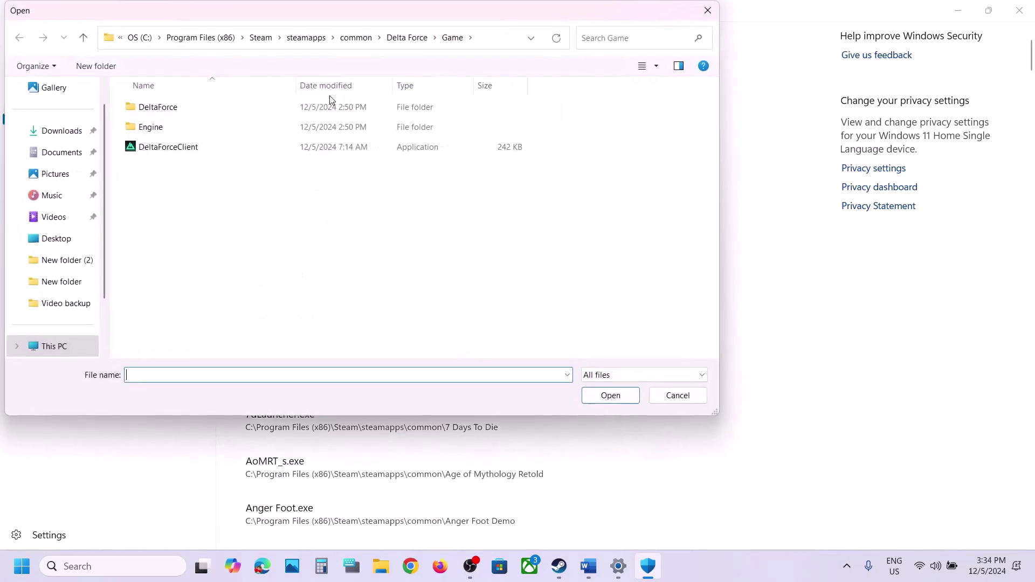
double_click(177, 110)
double_click(177, 109)
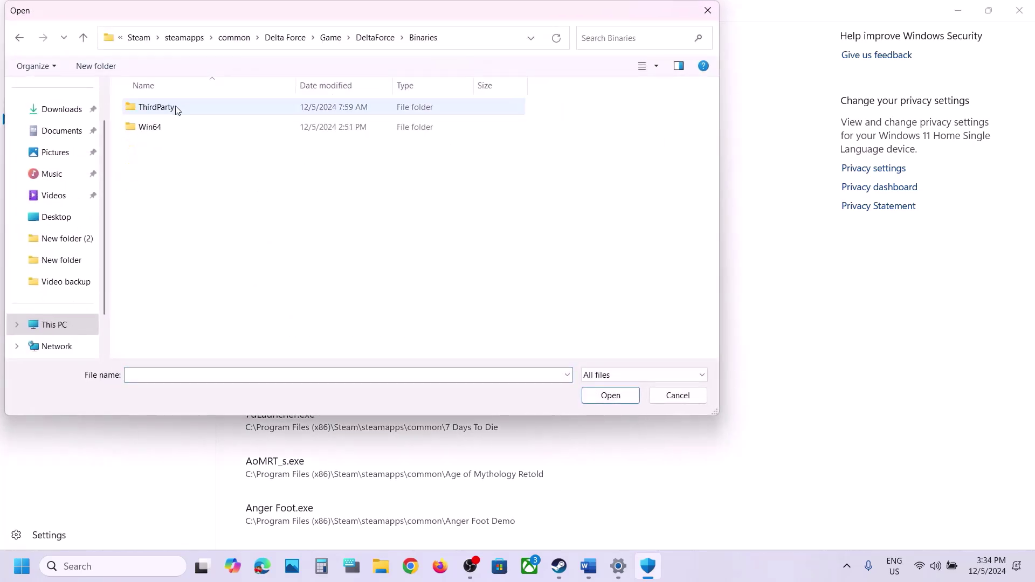
double_click(163, 125)
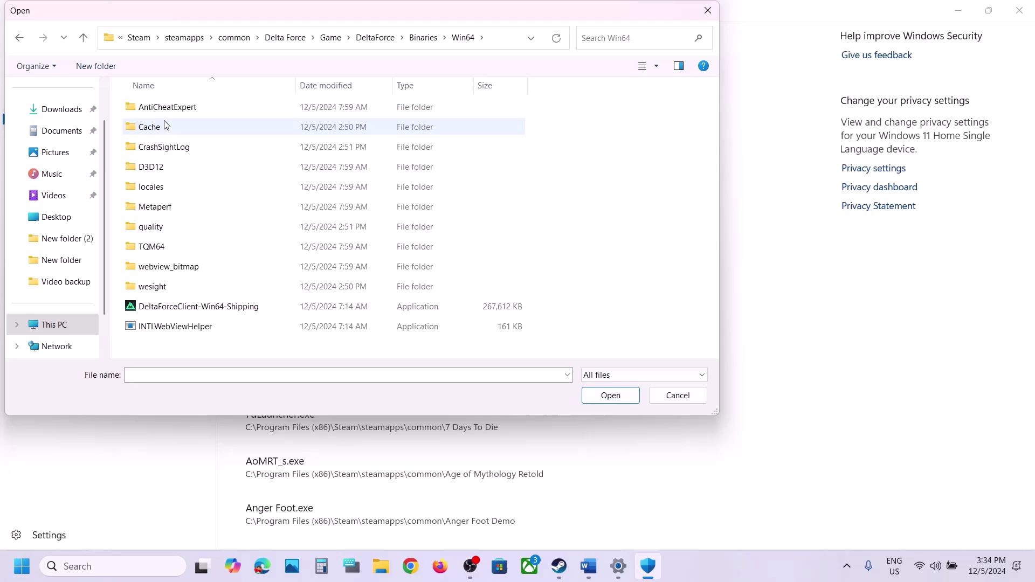
click(190, 308)
click(607, 398)
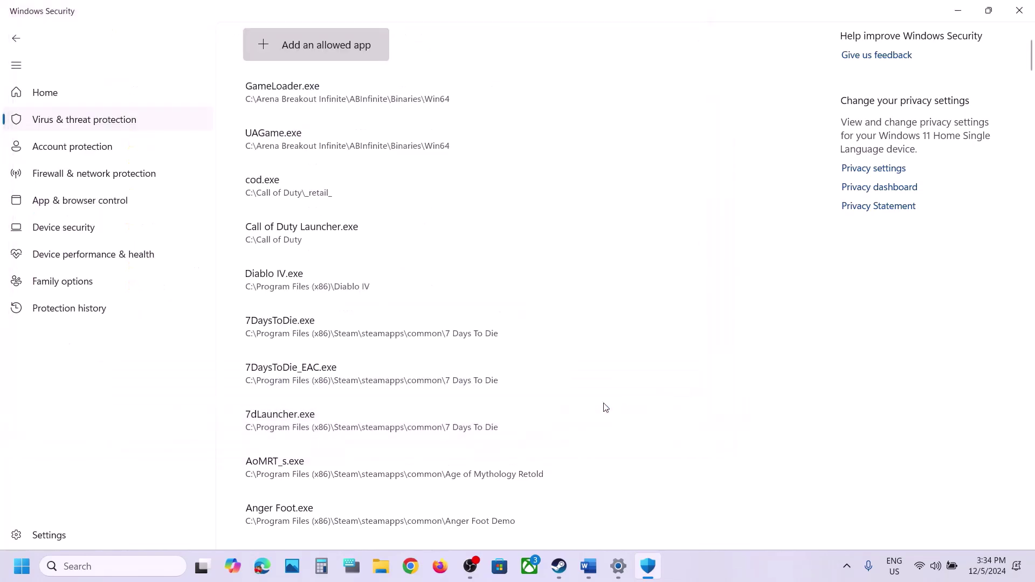
Add df_launcher from the Delta Force\Launcher folder to the Controlled folder access allowed apps.
click(349, 37)
click(339, 99)
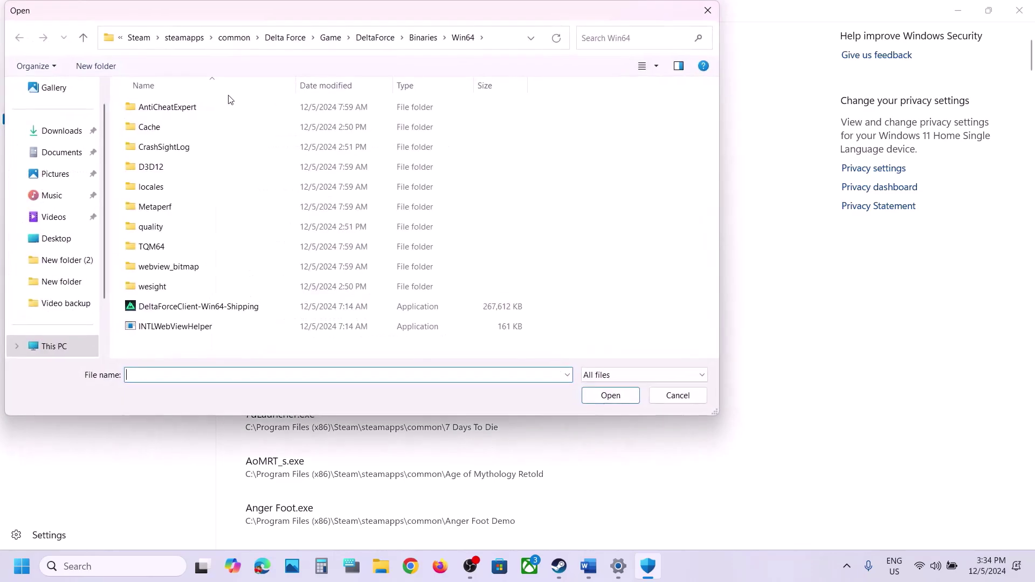
click(84, 38)
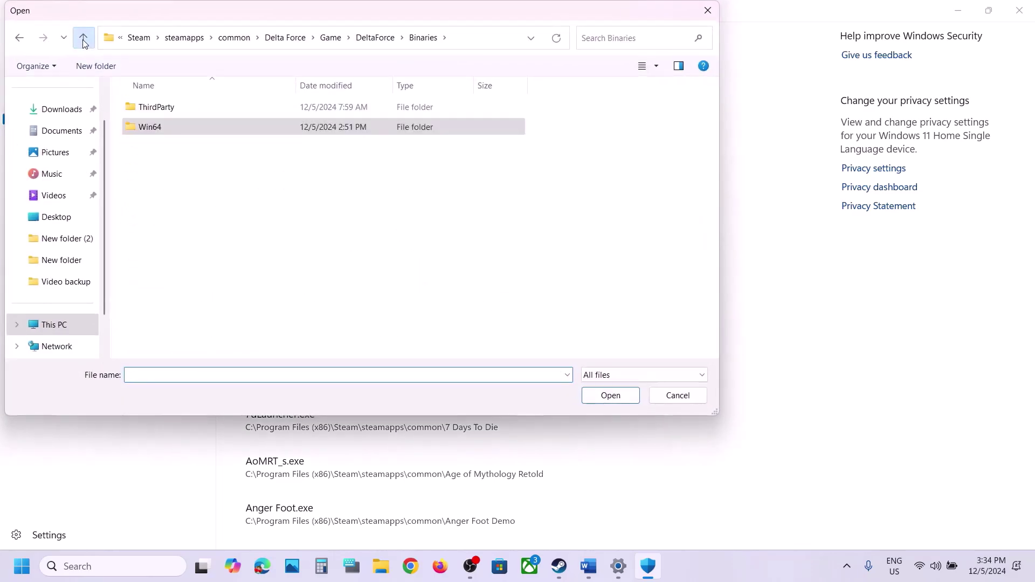
click(83, 38)
click(83, 39)
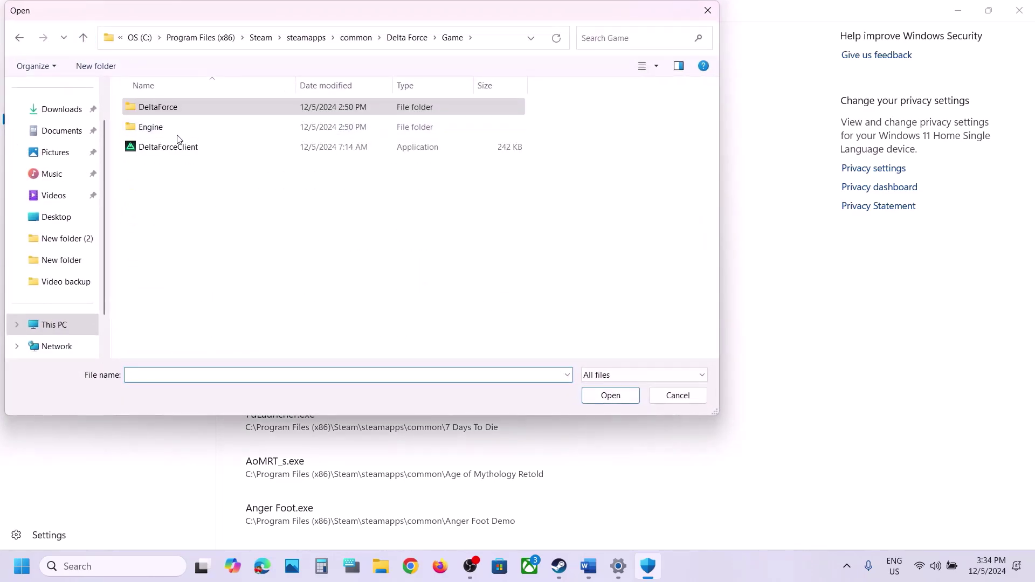
click(83, 38)
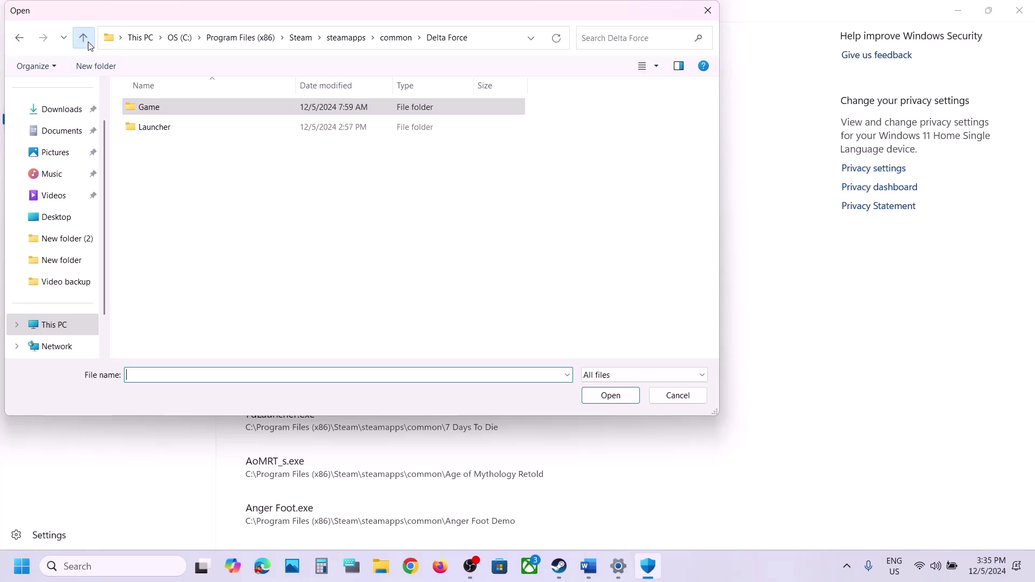
double_click(163, 128)
scroll(162, 236, down, 1)
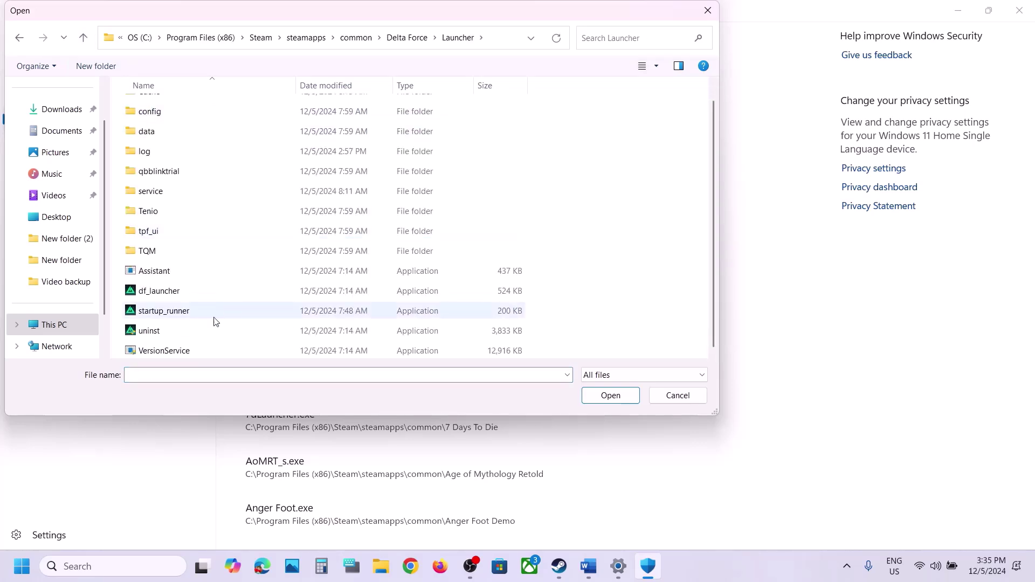
click(163, 291)
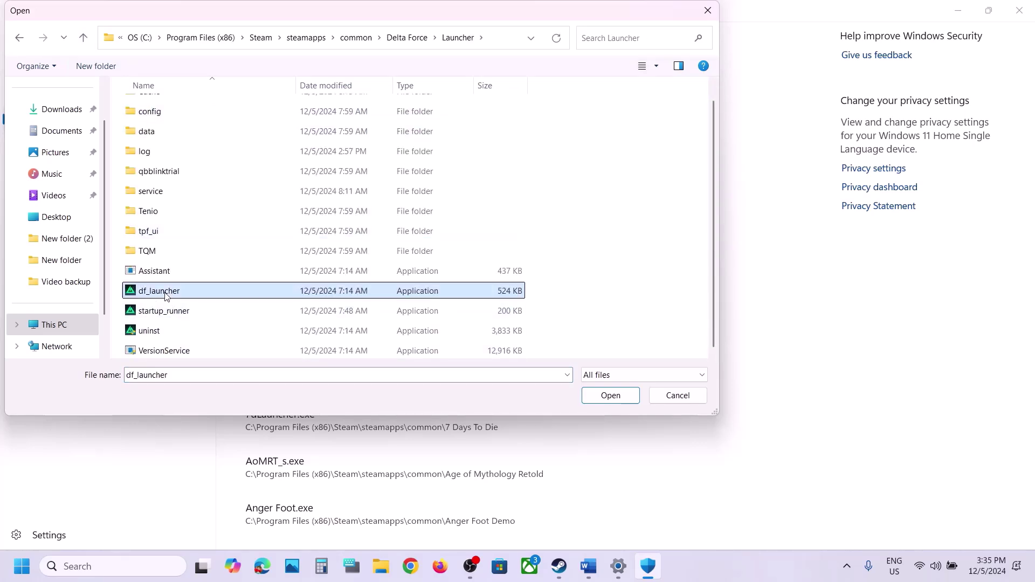
click(597, 393)
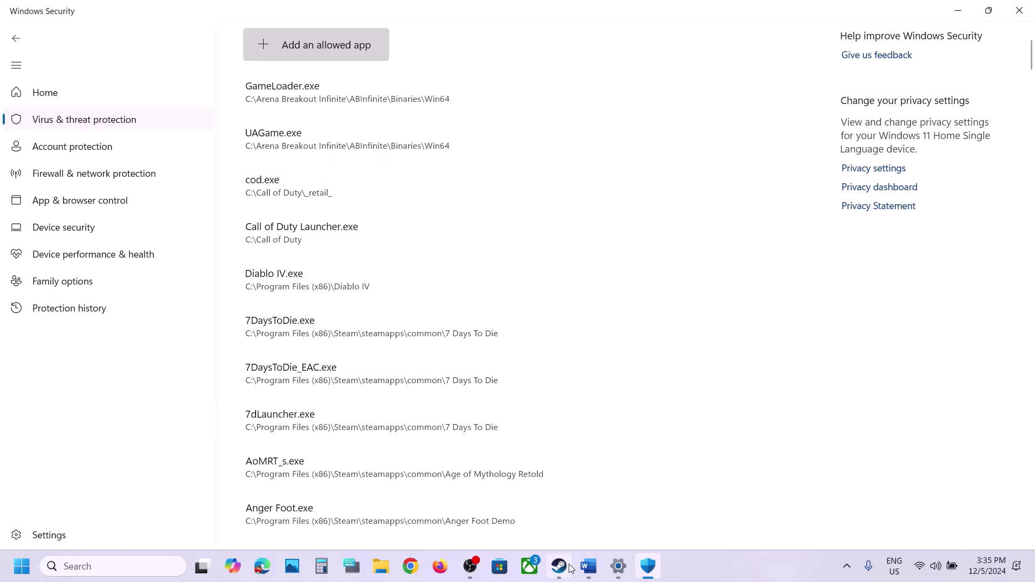
Open Windows Defender Firewall's allowed apps list from Control Panel and unlock its settings for changes.
click(161, 566)
text(control)
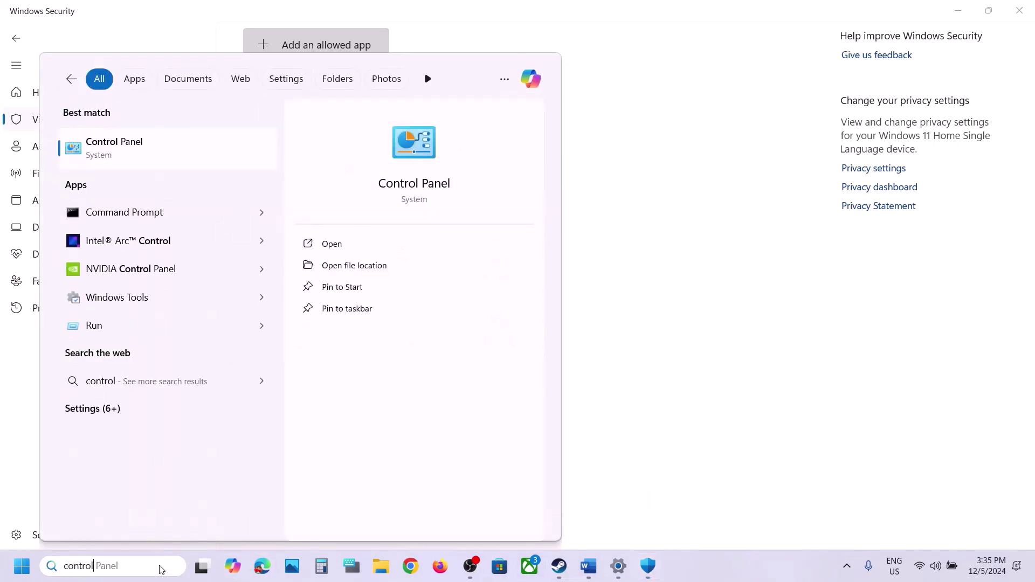
key(Return)
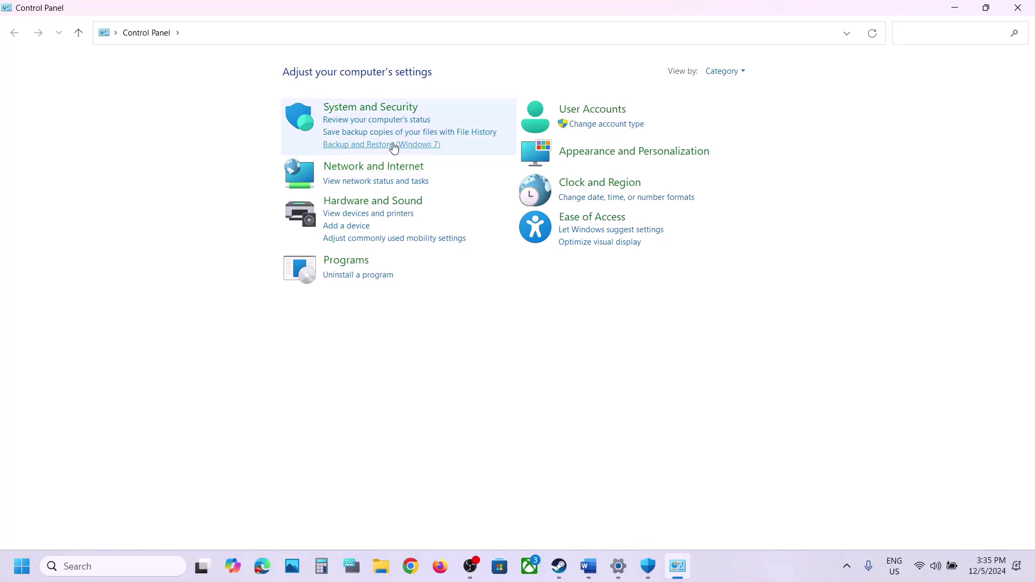
click(381, 107)
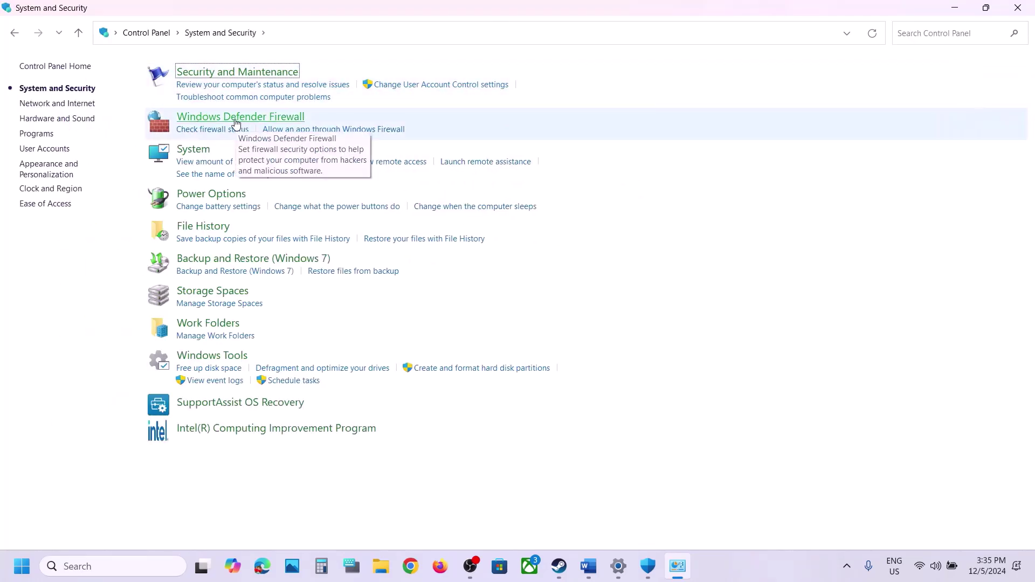
click(236, 120)
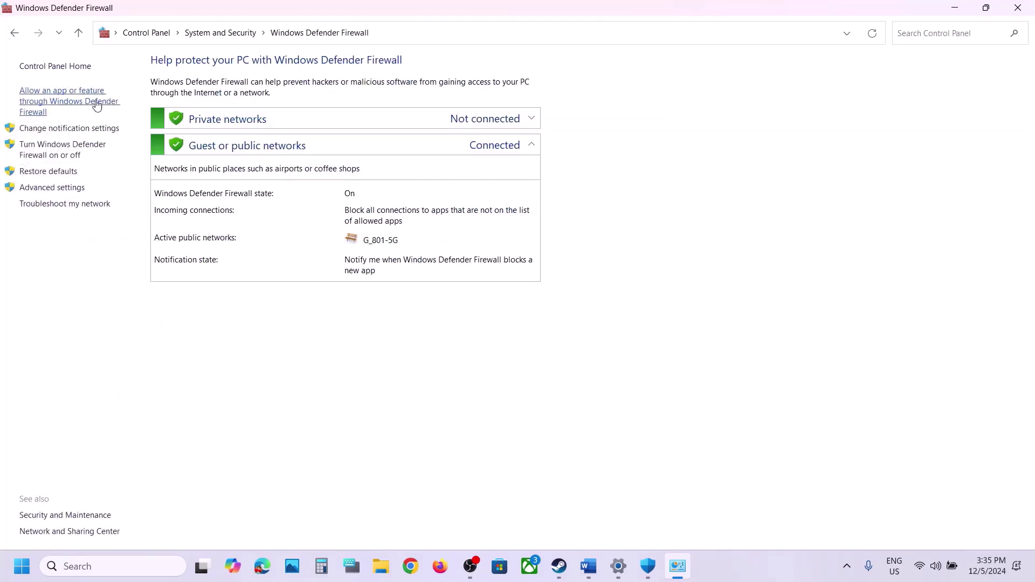
click(84, 105)
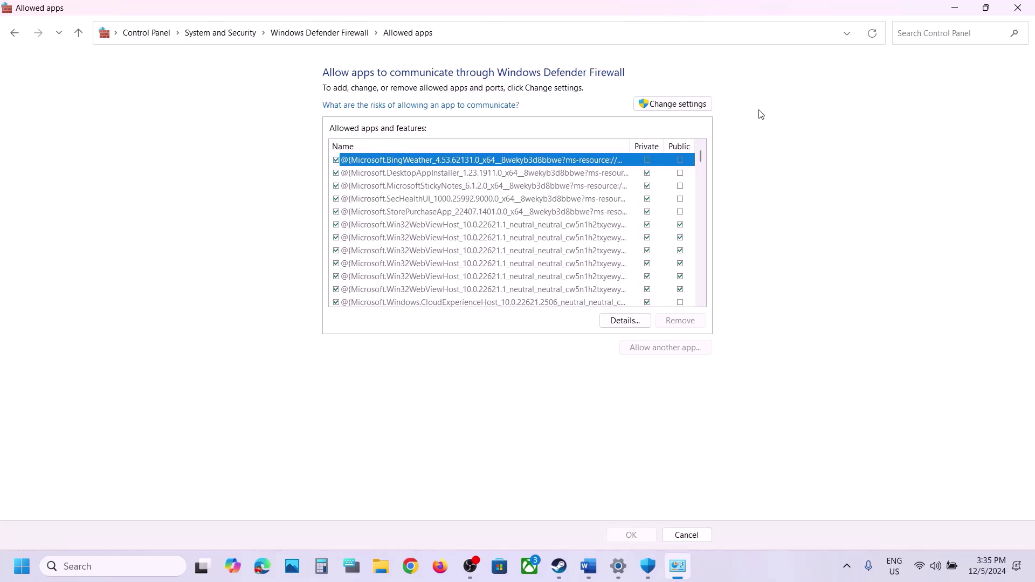
click(679, 108)
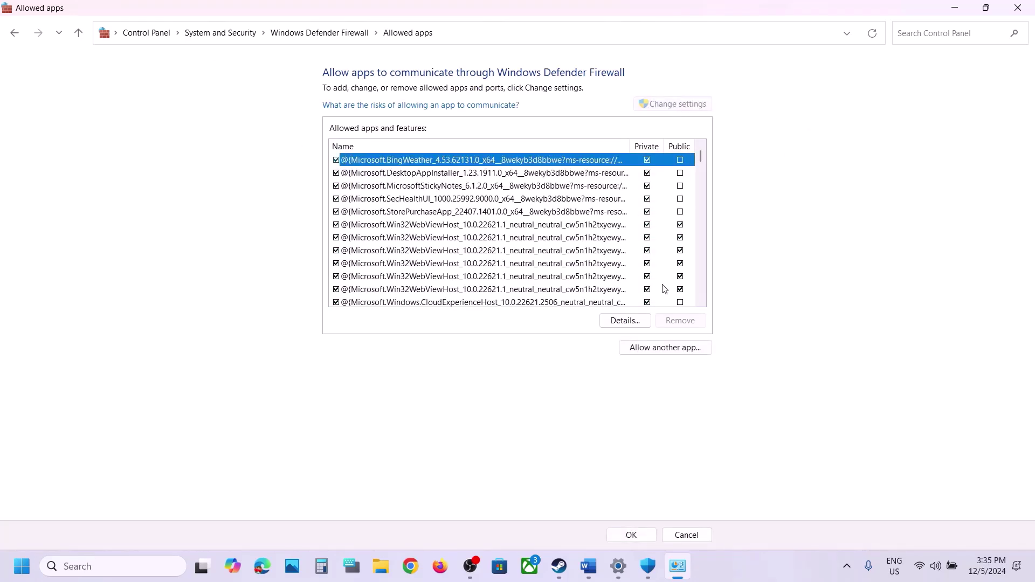
Allow DeltaForceClient from the Delta Force\Game folder through Windows Defender Firewall.
click(653, 350)
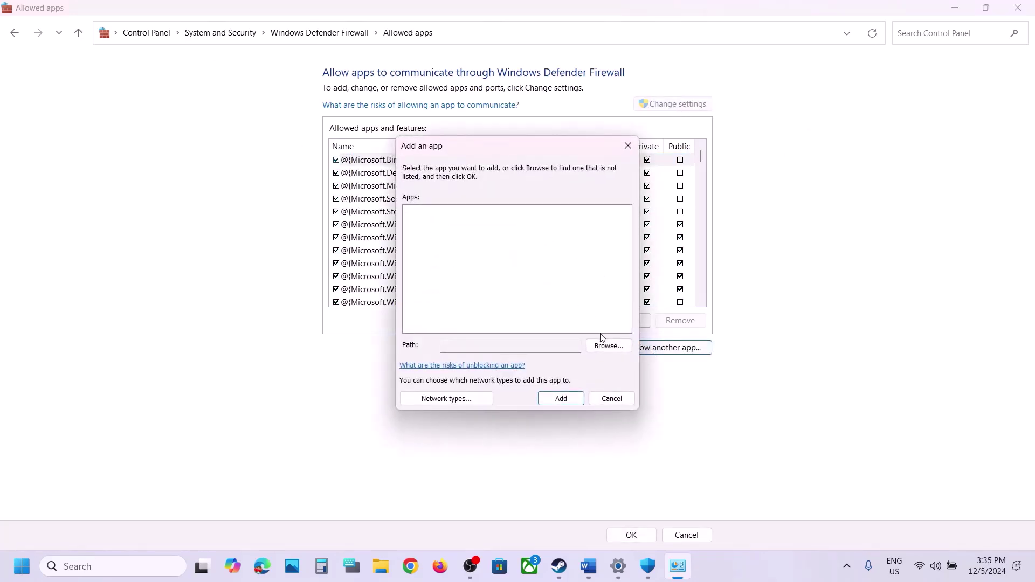
click(604, 345)
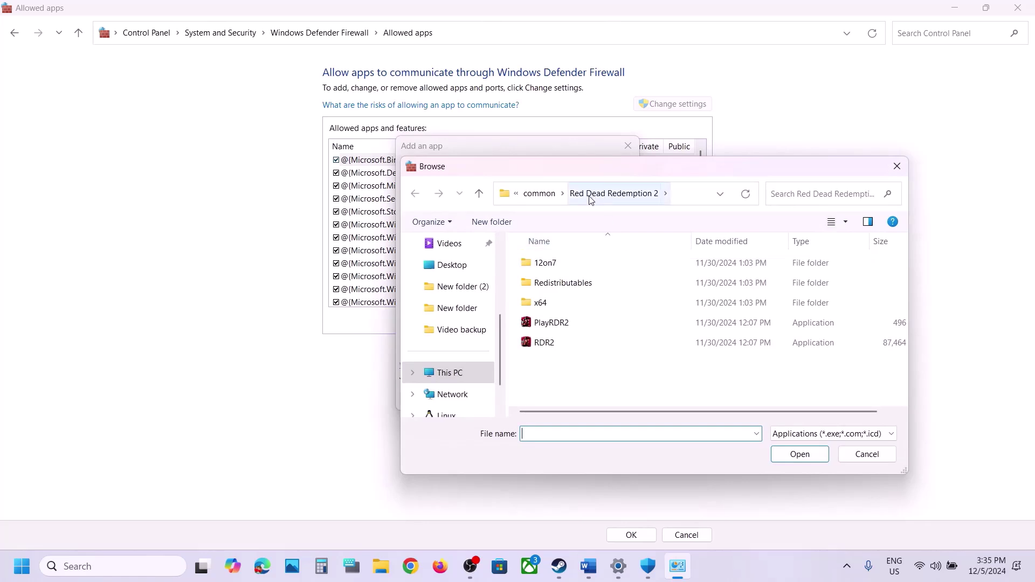
click(539, 194)
double_click(562, 283)
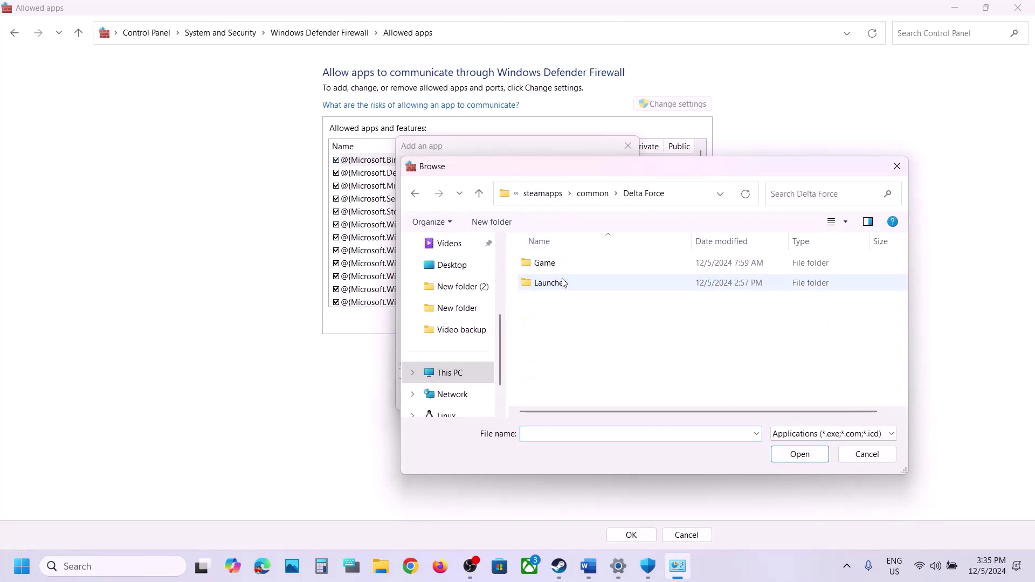
double_click(552, 264)
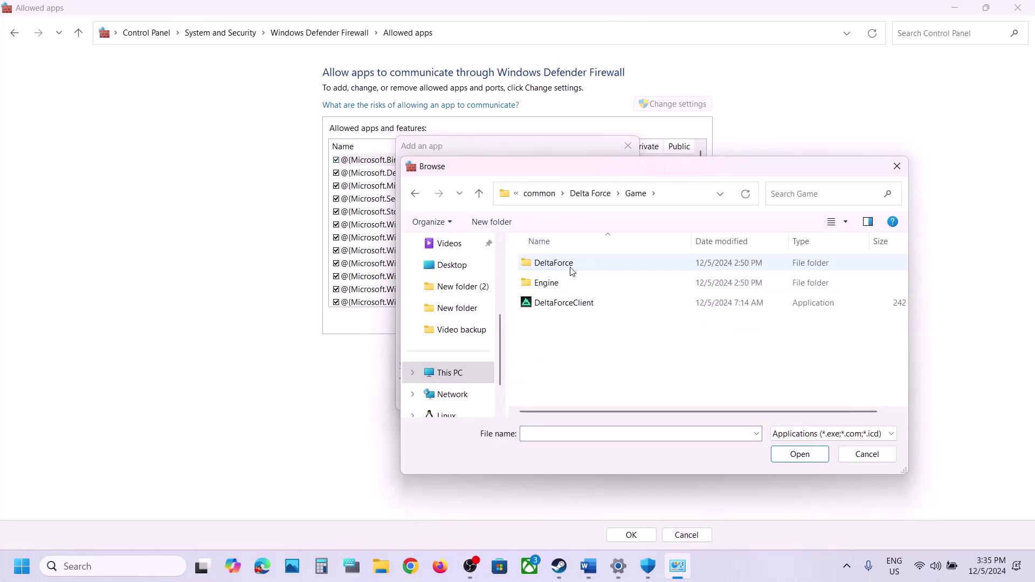
click(559, 303)
click(797, 455)
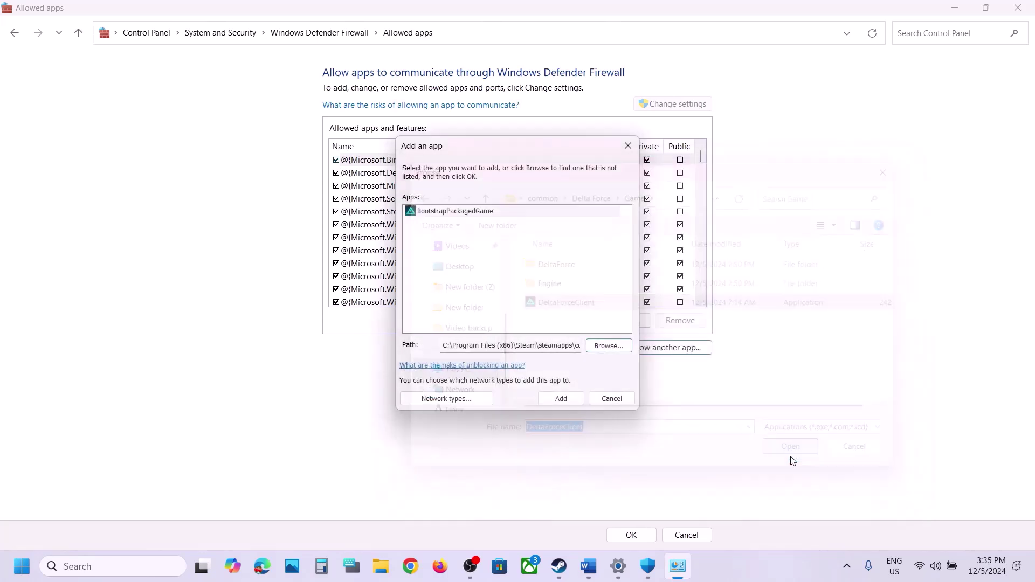
click(561, 399)
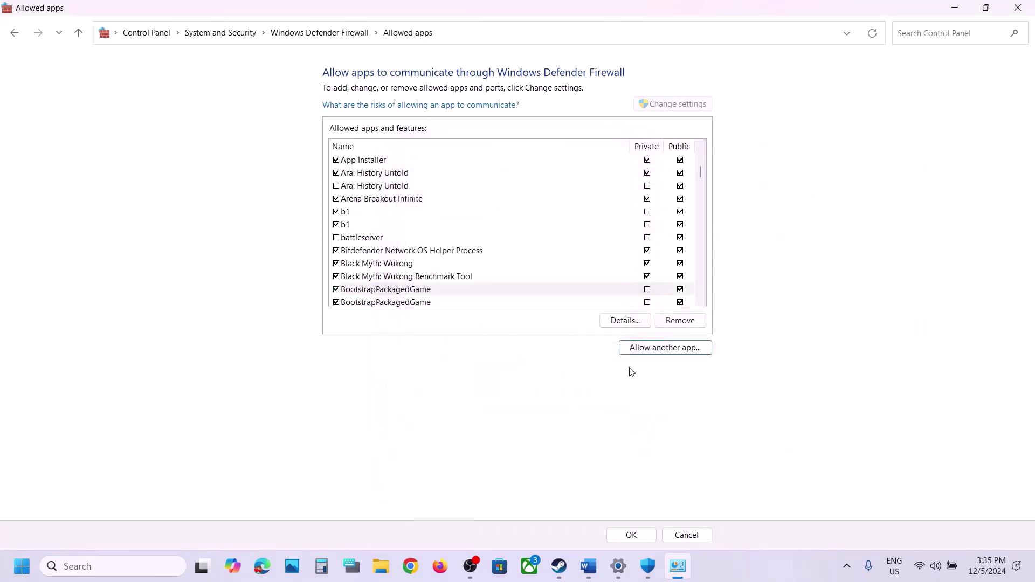
Allow DeltaForceClient-Win64-Shipping from the game's DeltaForce\Binaries\Win64 folder through Windows Defender Firewall and save the allowed apps list.
click(647, 350)
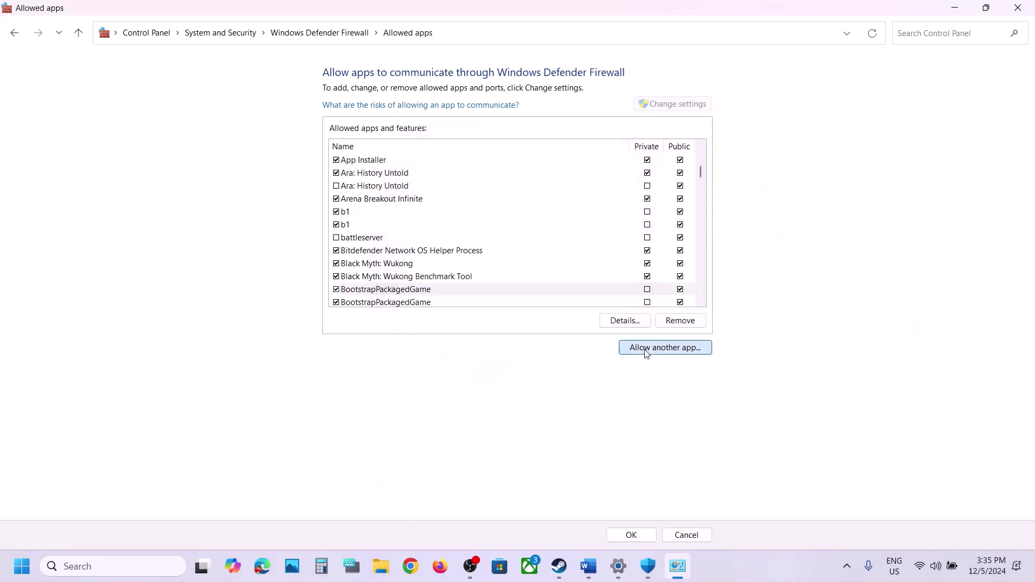
click(600, 345)
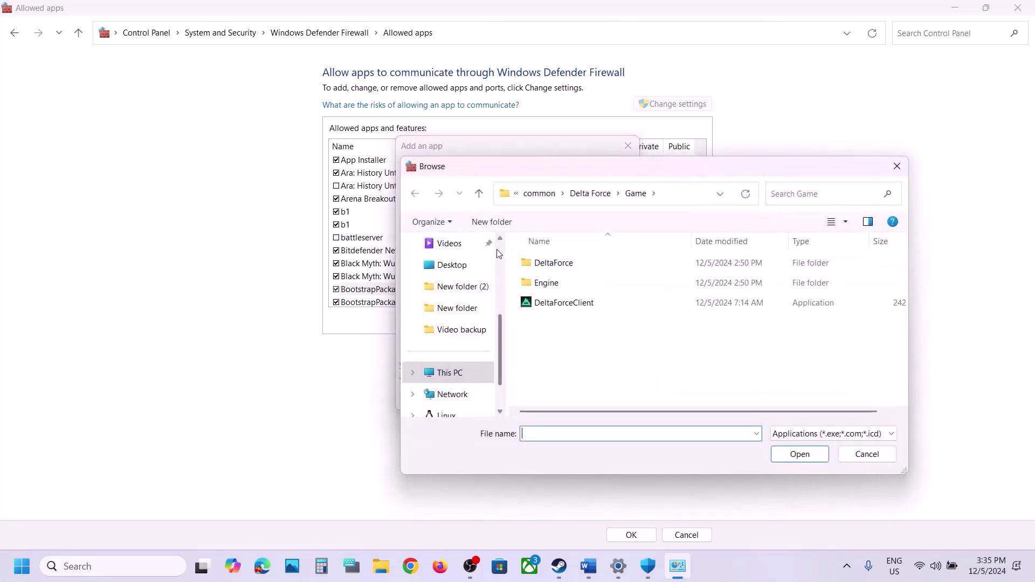
double_click(548, 263)
double_click(548, 263)
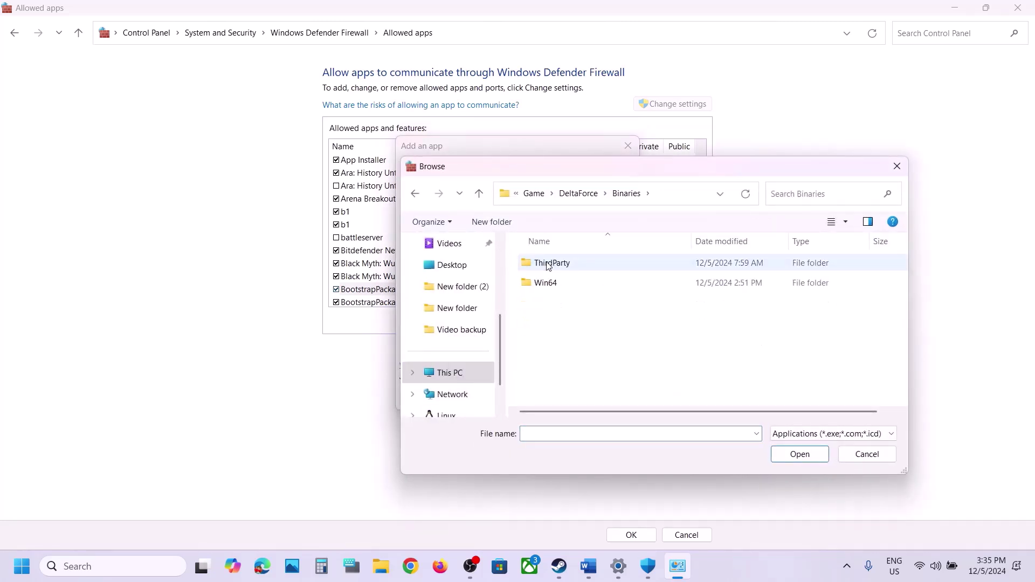
double_click(547, 283)
scroll(585, 327, down, 2)
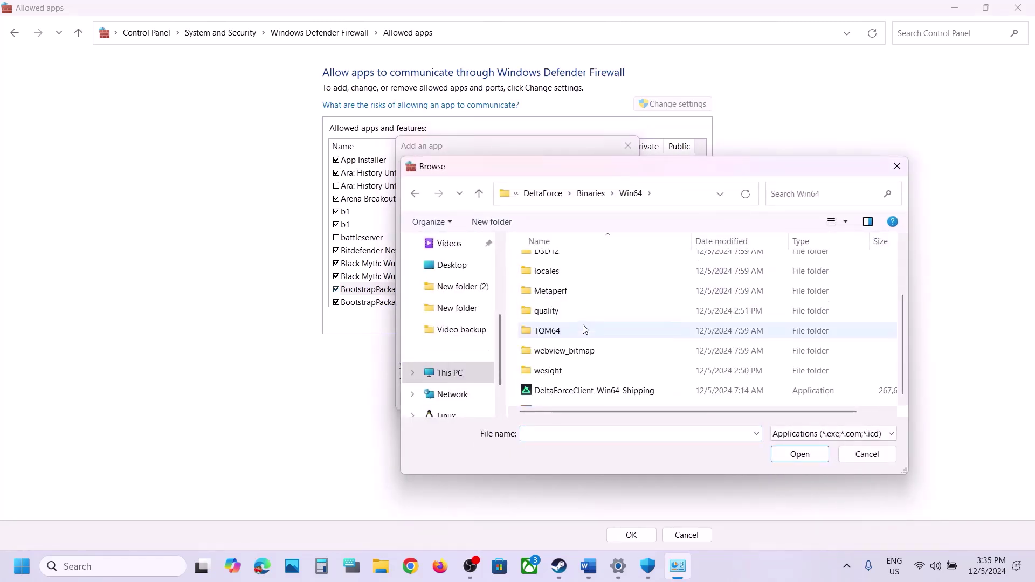
click(576, 379)
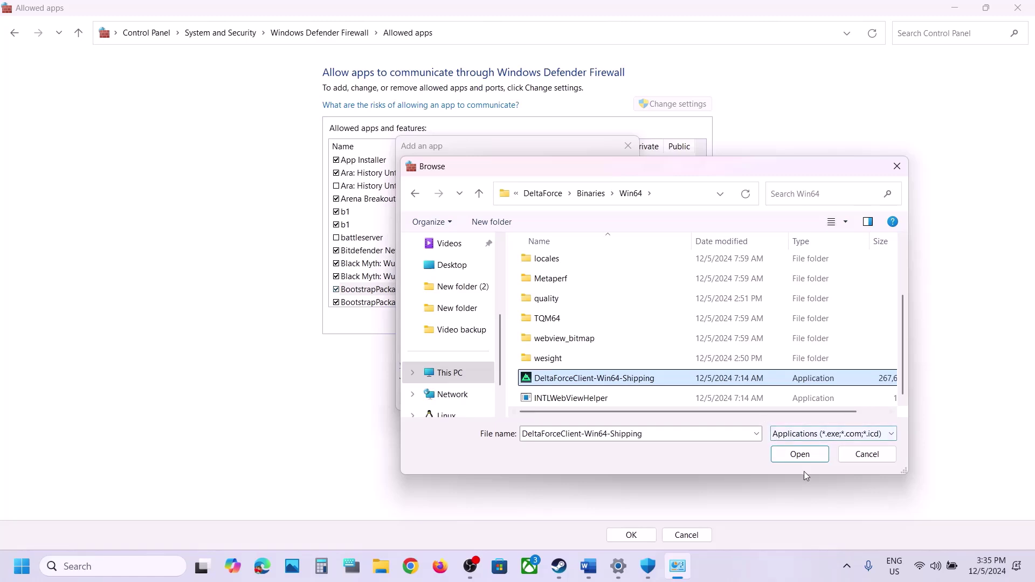
click(801, 455)
click(562, 399)
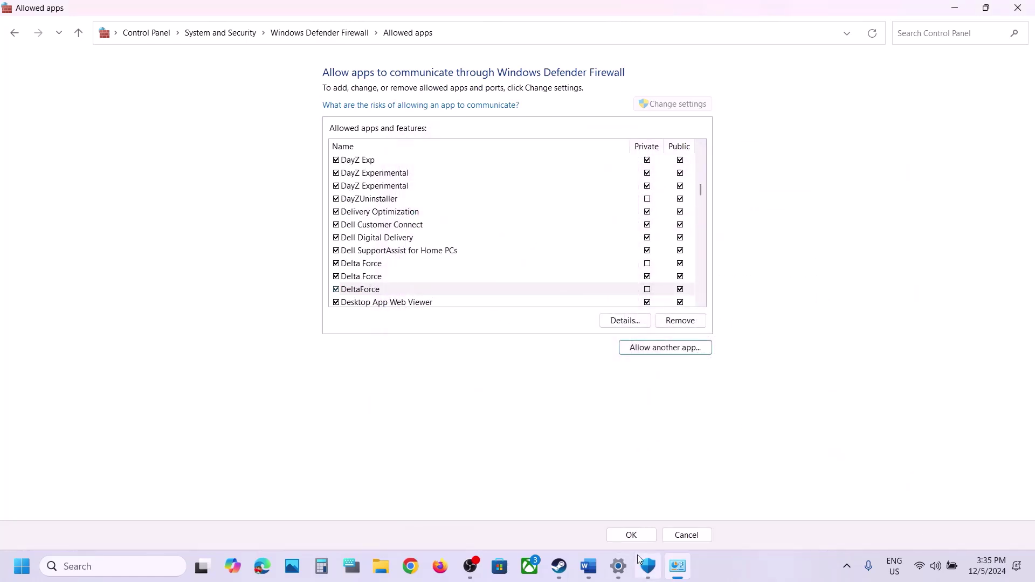
click(640, 537)
Close the firewall, Windows Security and Settings windows, and go to Step 5 on uninstalling AntiCheat Expert in the Word document.
click(1021, 8)
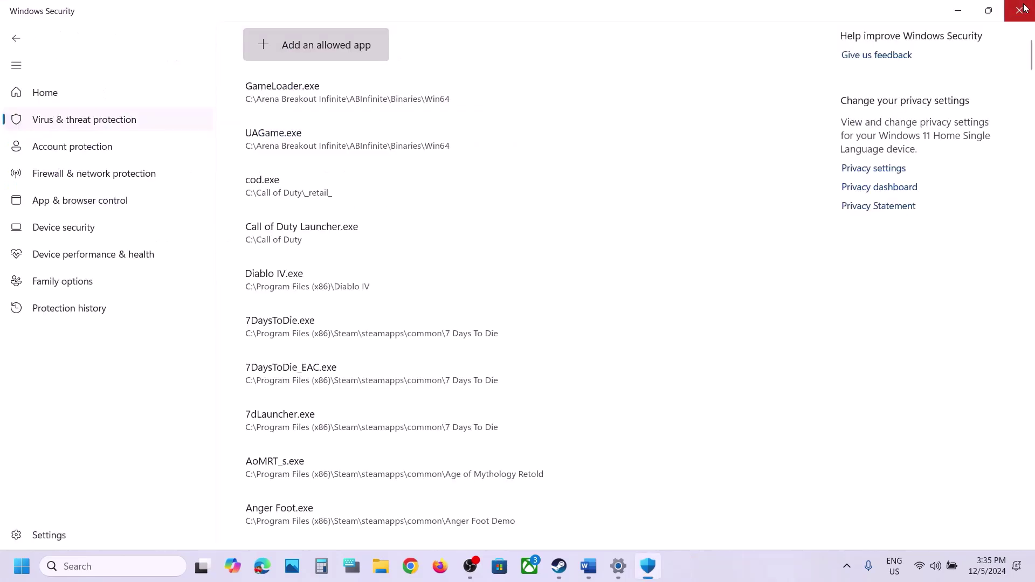
click(1024, 8)
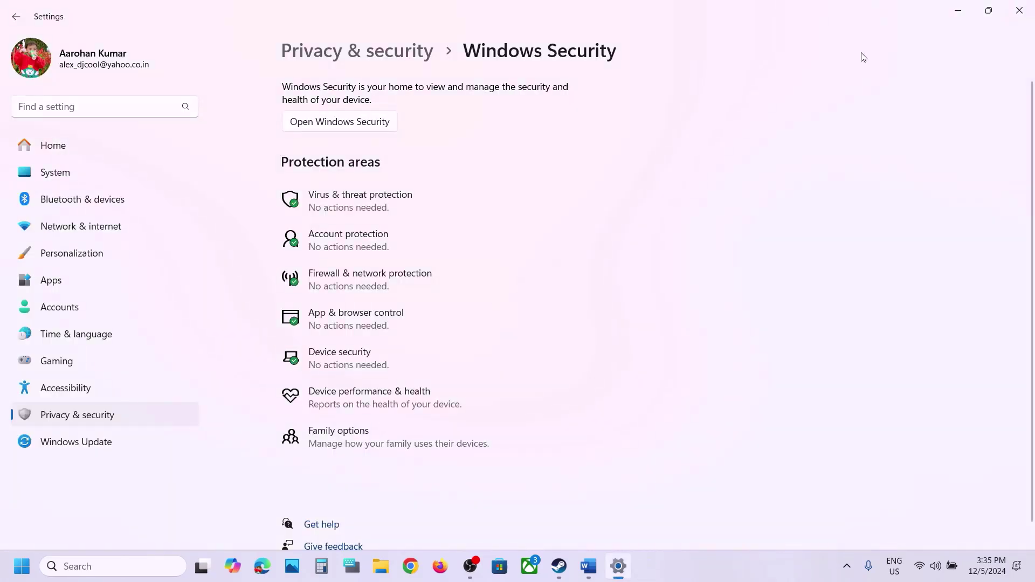
click(1019, 9)
scroll(325, 354, down, 5)
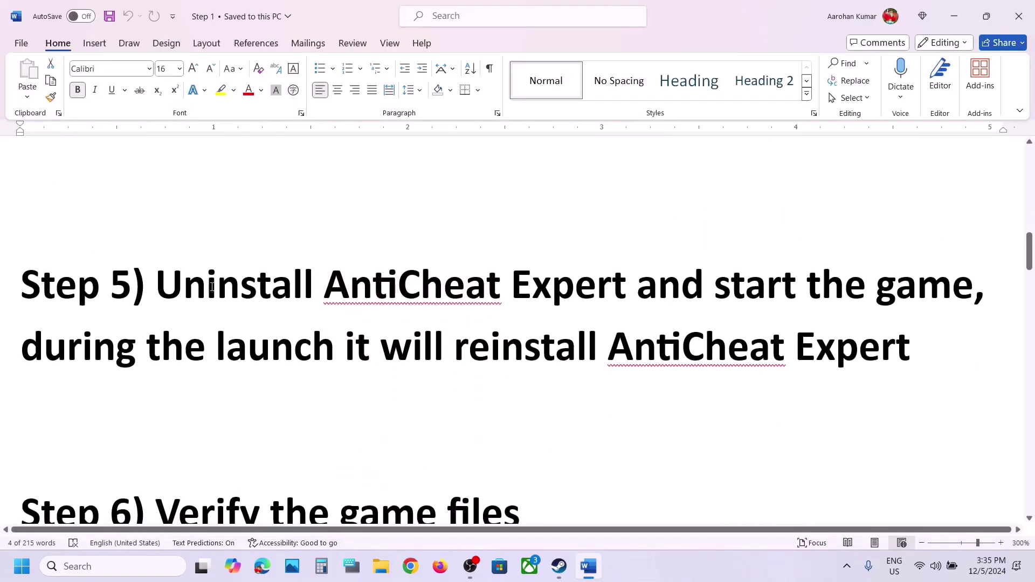
drag(165, 281, 556, 311)
click(552, 285)
Switch to Steam and browse the local files of Delta Force from the game library.
click(559, 567)
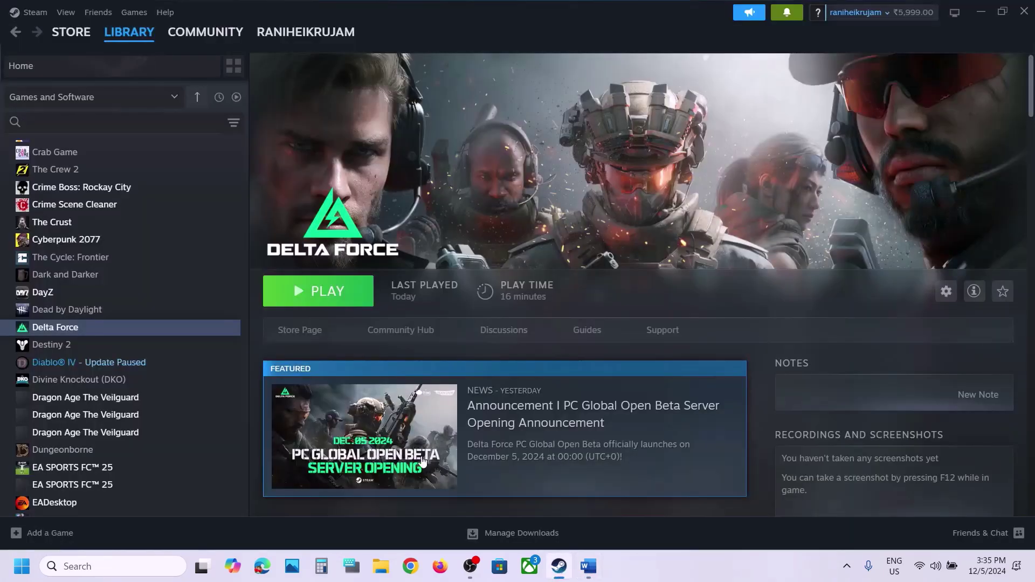
right_click(98, 325)
mouse_move(132, 392)
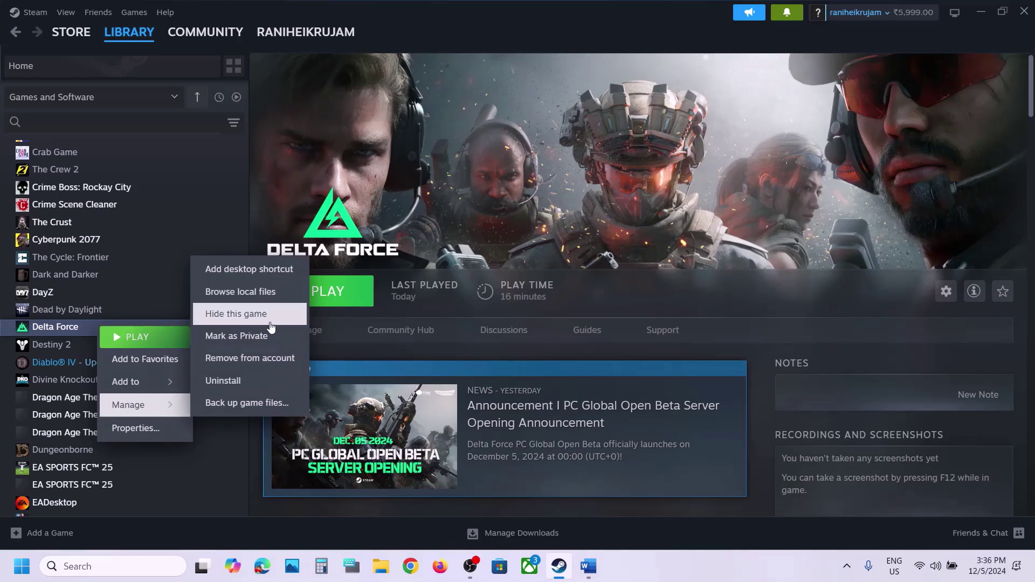
click(250, 293)
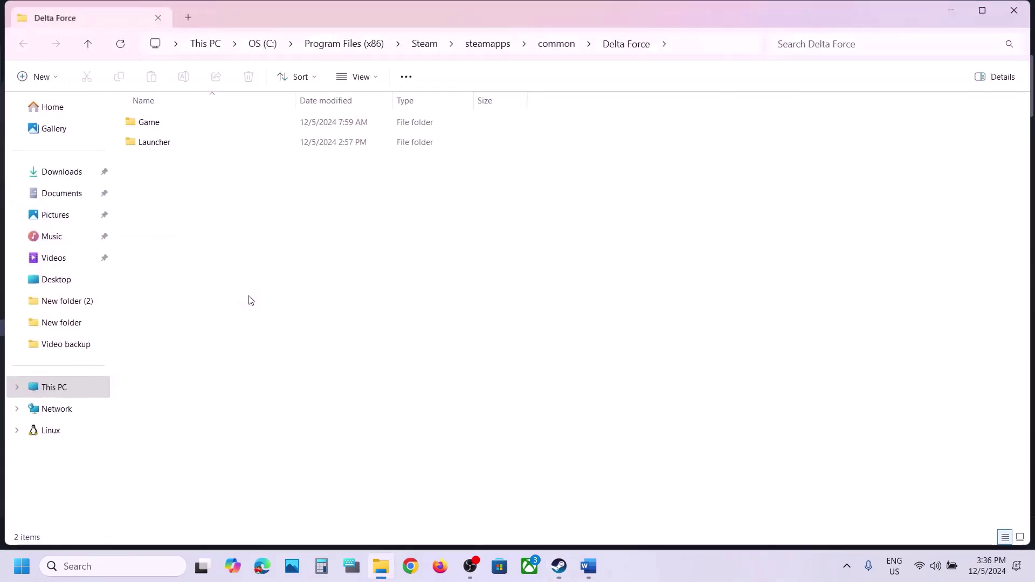
Open the AntiCheatExpert folder inside the game's Game\DeltaForce\Binaries\Win64 folder.
double_click(159, 124)
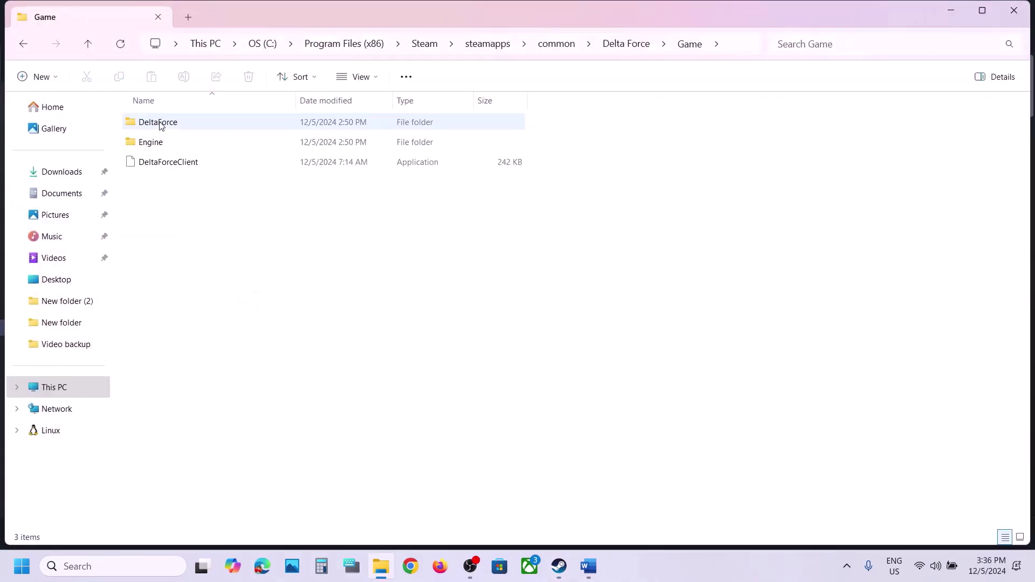
double_click(158, 123)
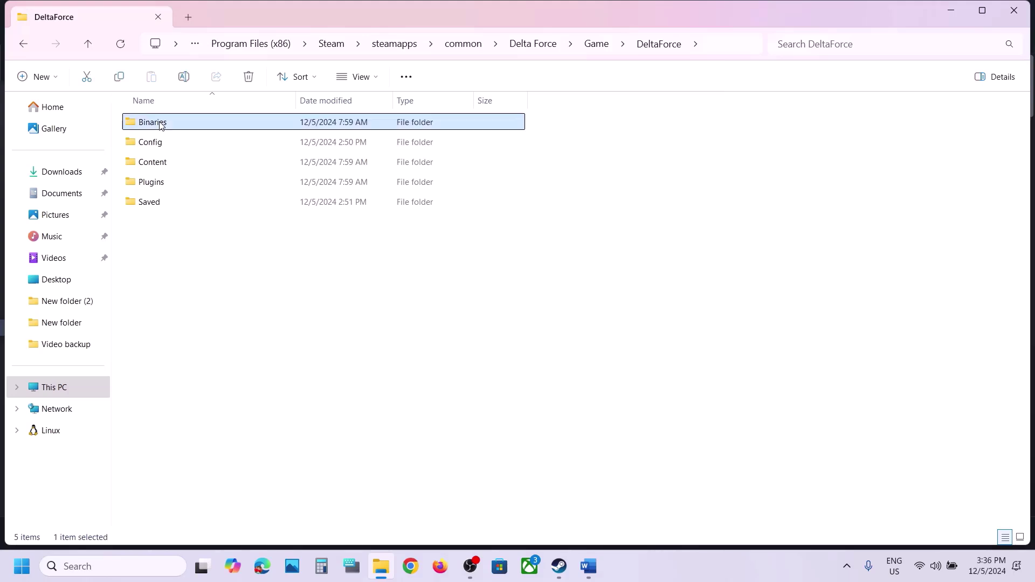
double_click(158, 123)
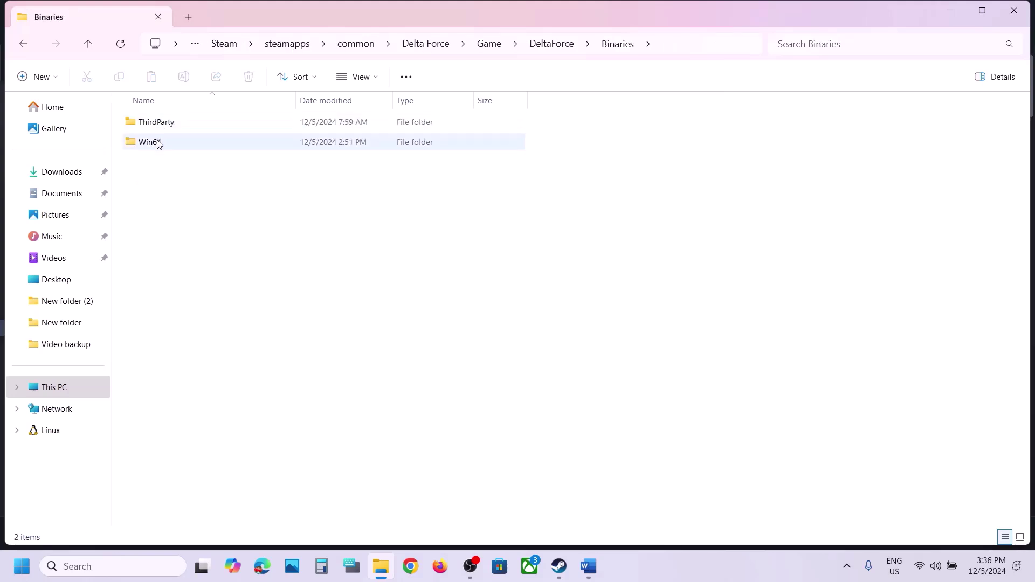
double_click(157, 123)
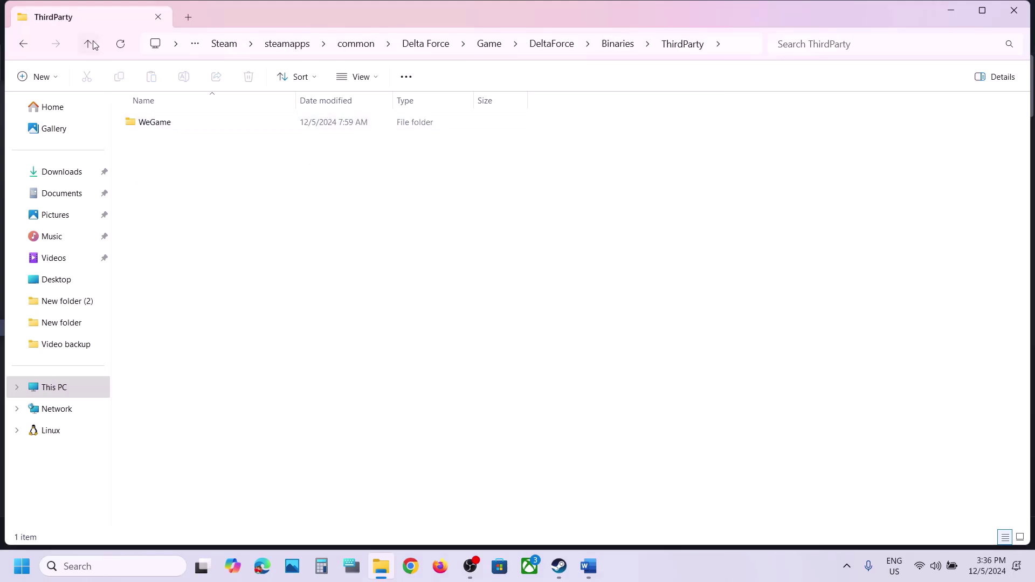
click(90, 44)
double_click(154, 142)
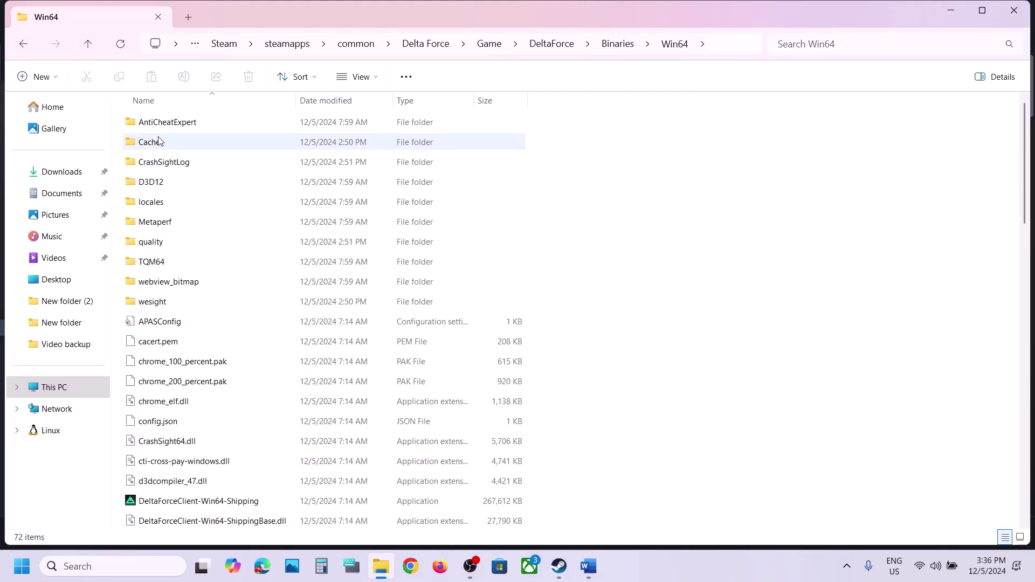
click(171, 131)
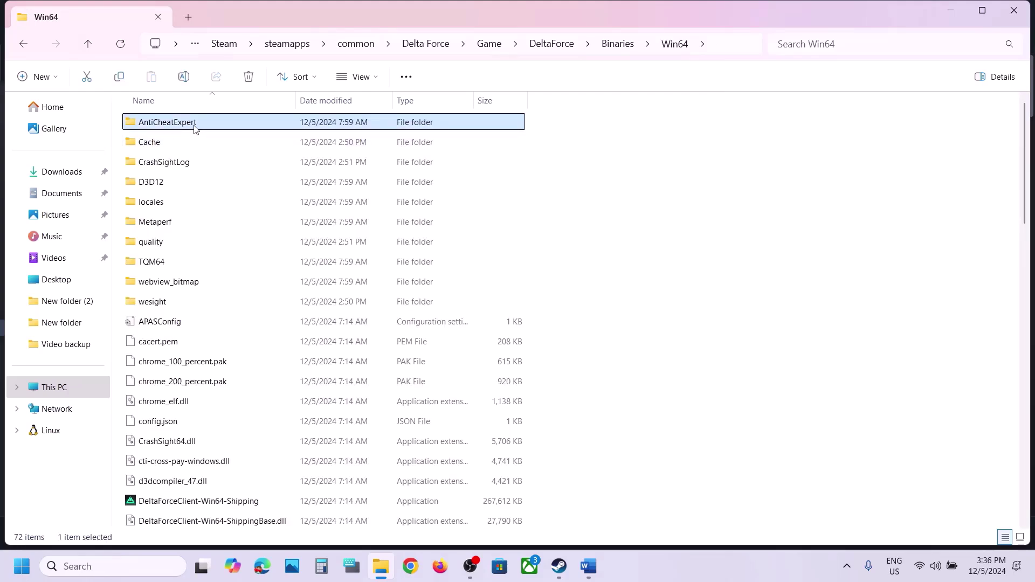
double_click(185, 128)
Run ACE-Setup64 to uninstall AntiCheatExpert, and acknowledge its completion messages.
click(165, 341)
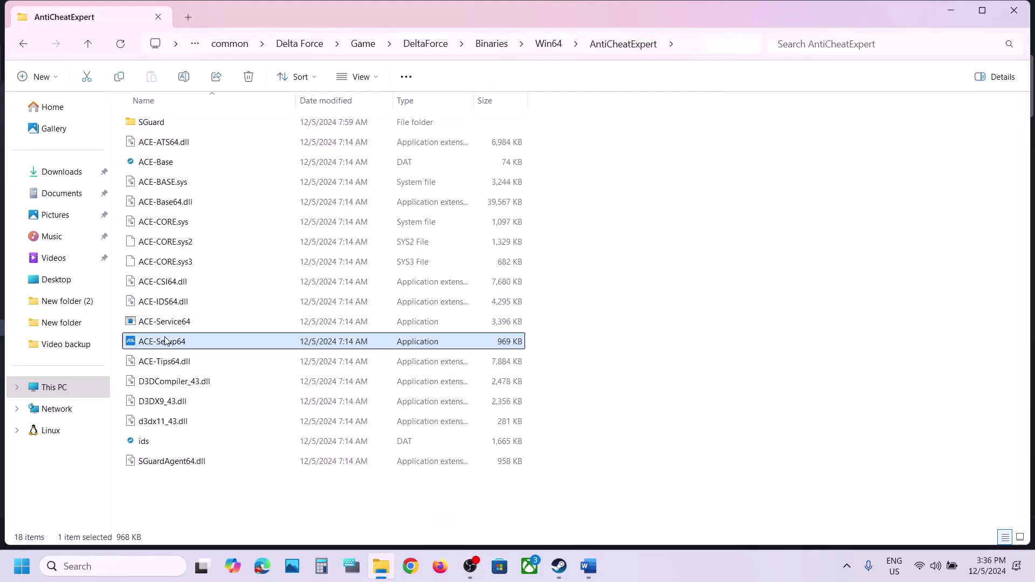
double_click(200, 345)
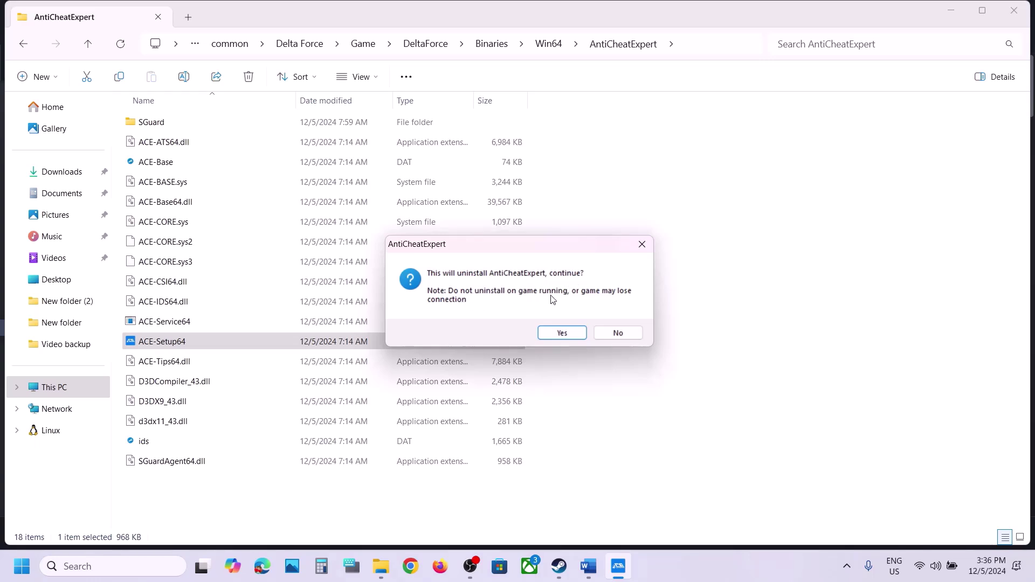
click(559, 335)
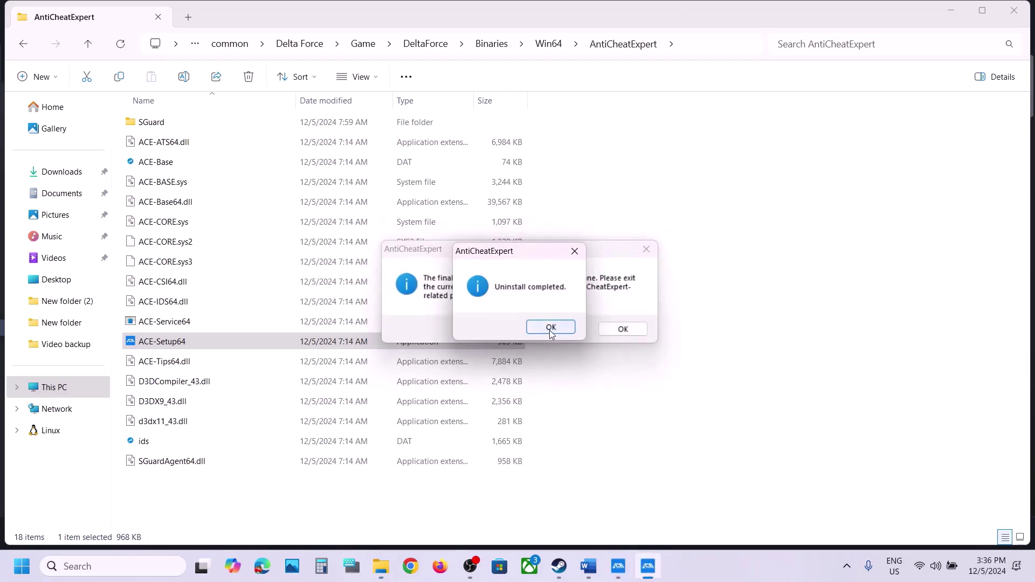
click(550, 326)
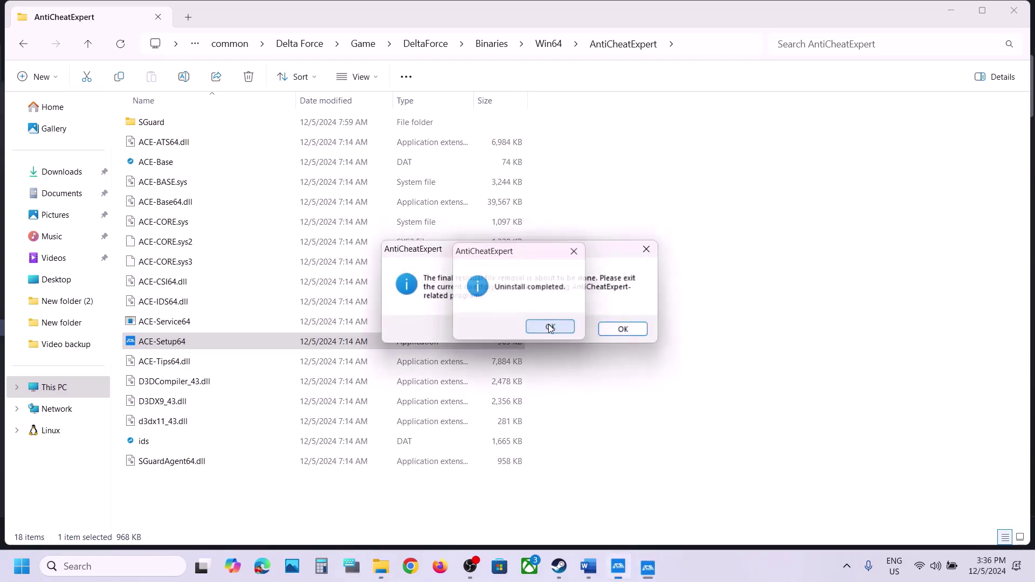
click(621, 330)
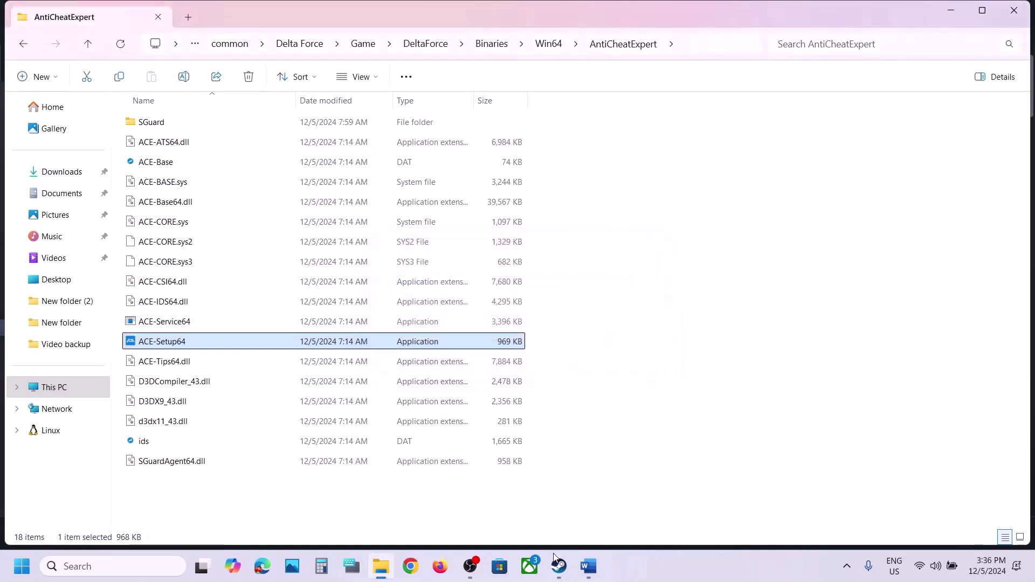
Start Delta Force from Steam, retry the login in its launcher, and launch the game to reinstall AntiCheat Expert.
click(559, 566)
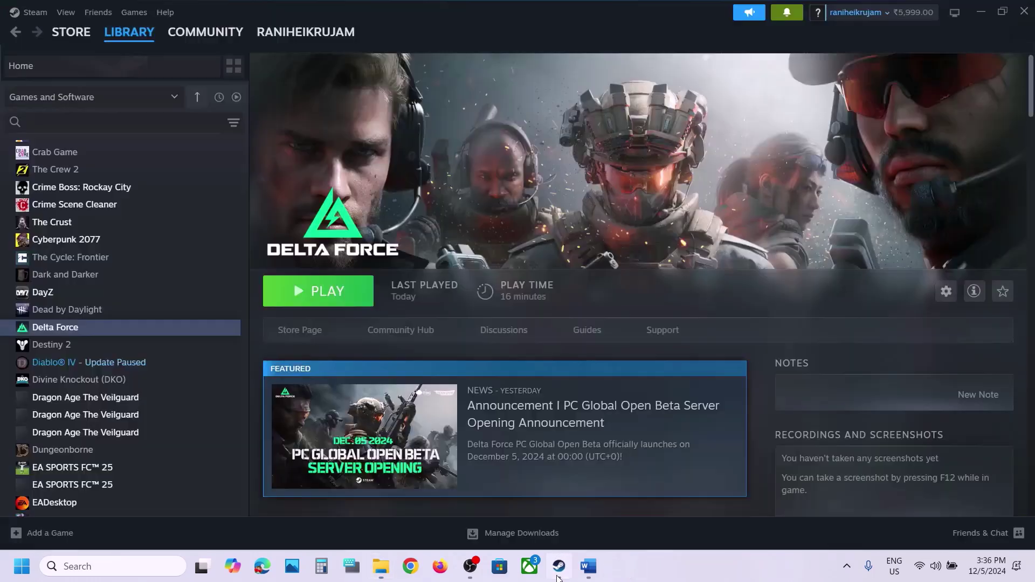
click(341, 294)
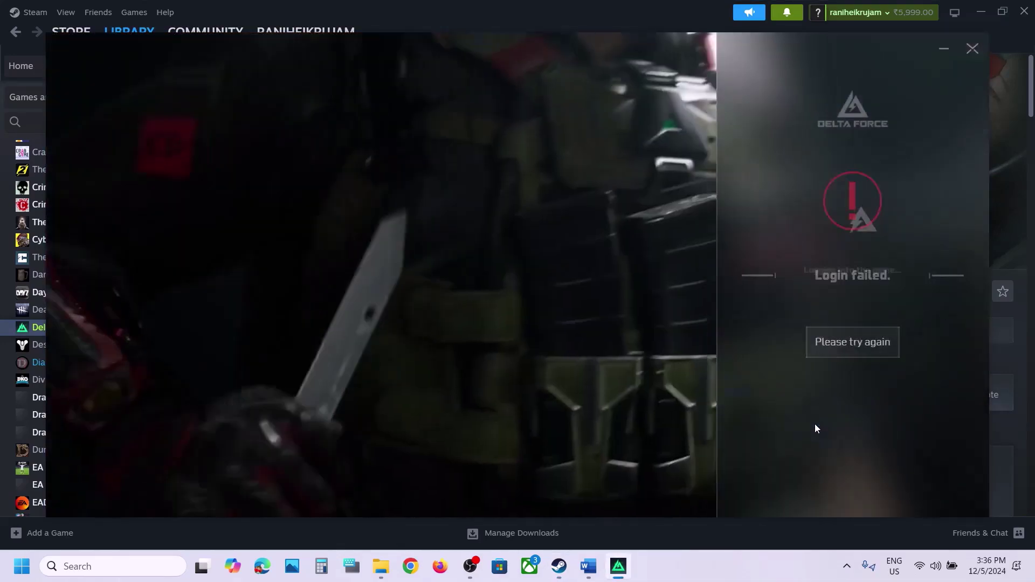
click(859, 351)
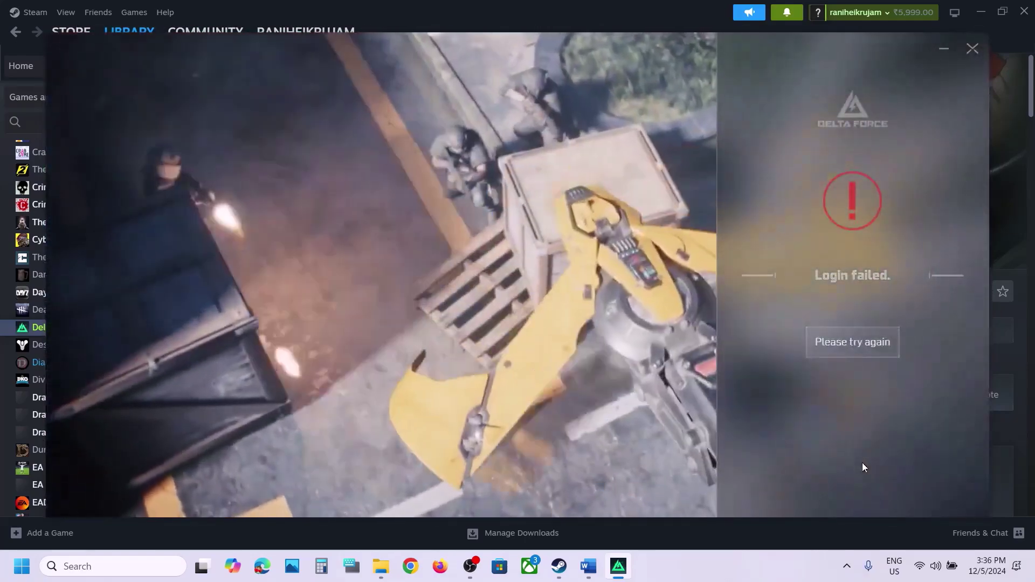
click(852, 337)
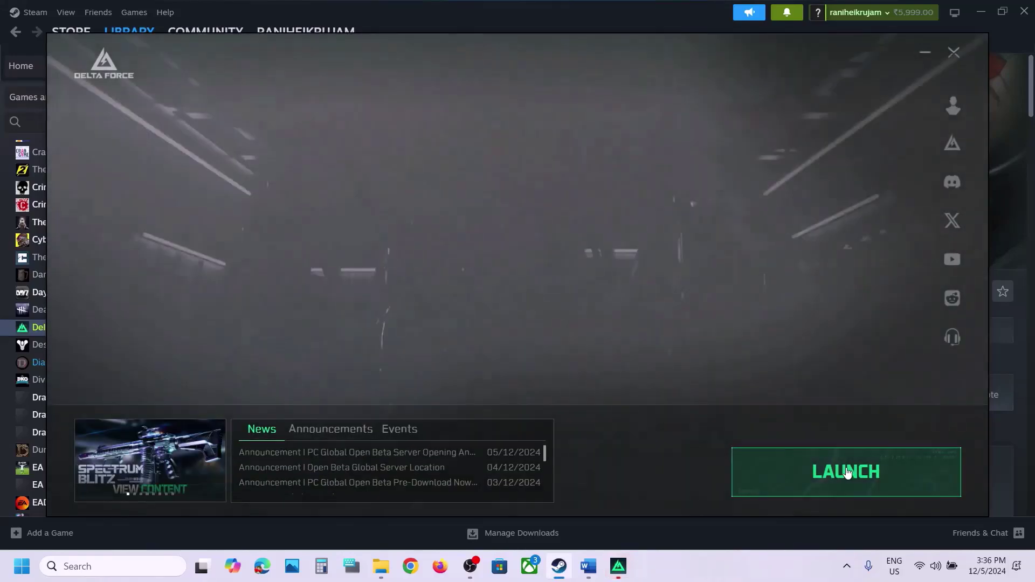
click(846, 468)
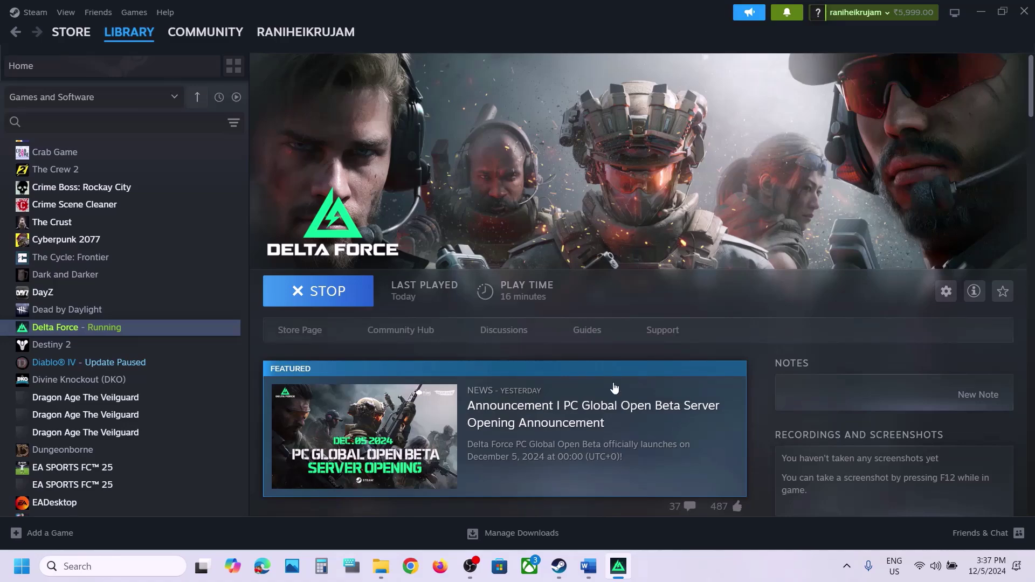
click(618, 569)
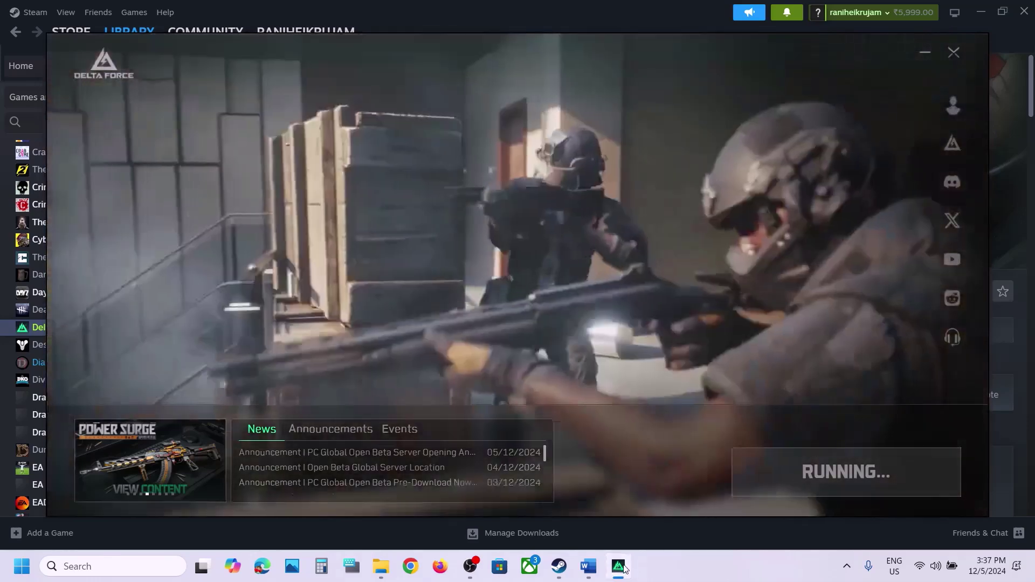
click(621, 568)
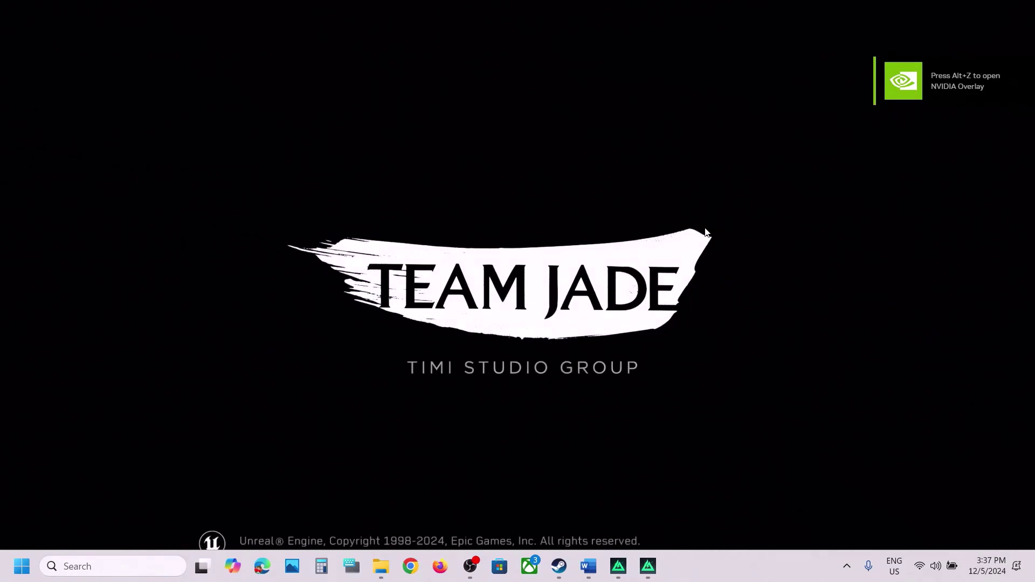
Quit the running Delta Force game, dismissing the Windows shutdown prompt.
key(alt+F4)
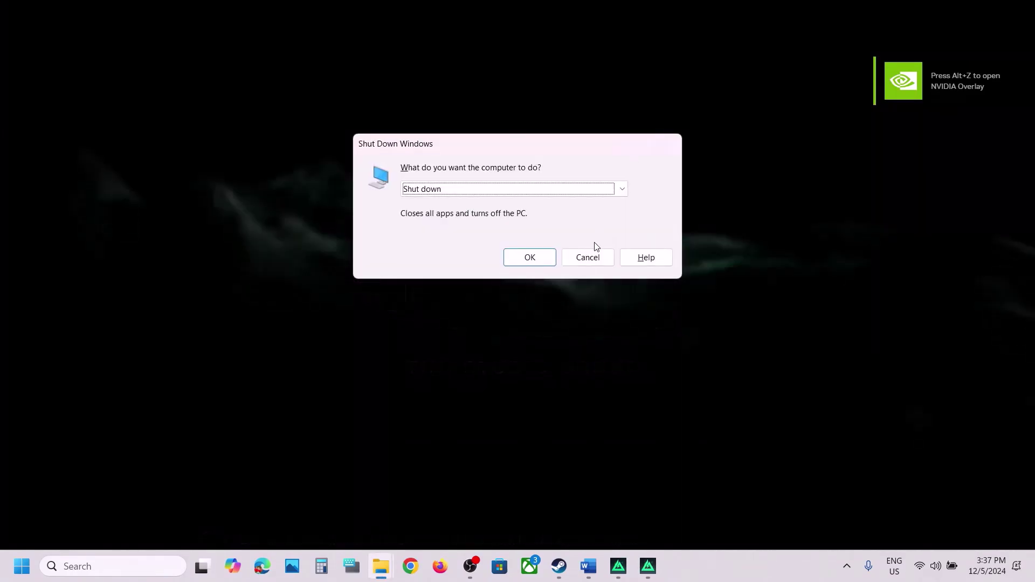
click(588, 253)
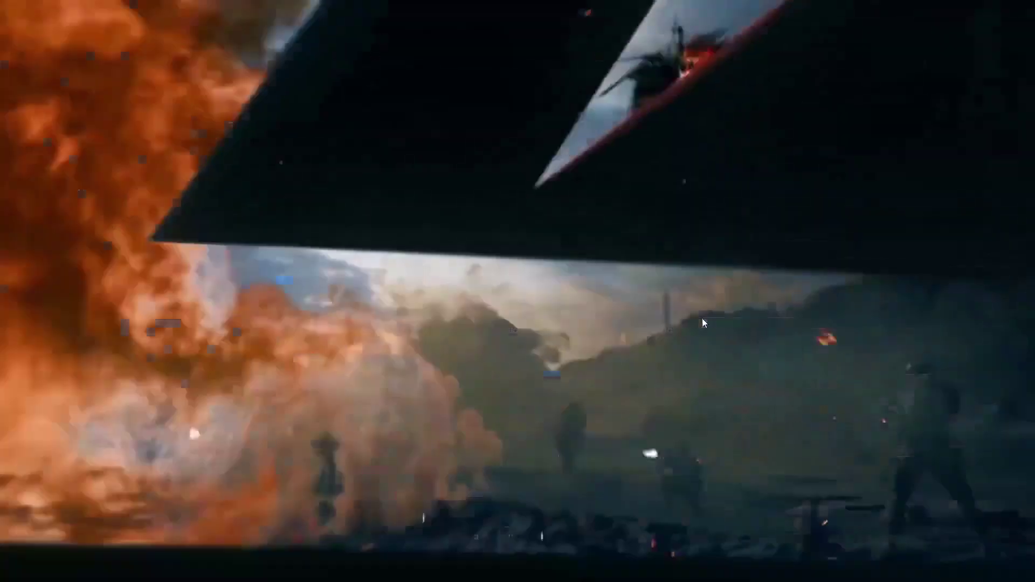
key(alt+F4)
Read Step 6 on verifying the game files in the Word document, and return to Delta Force's library page in Steam.
click(588, 566)
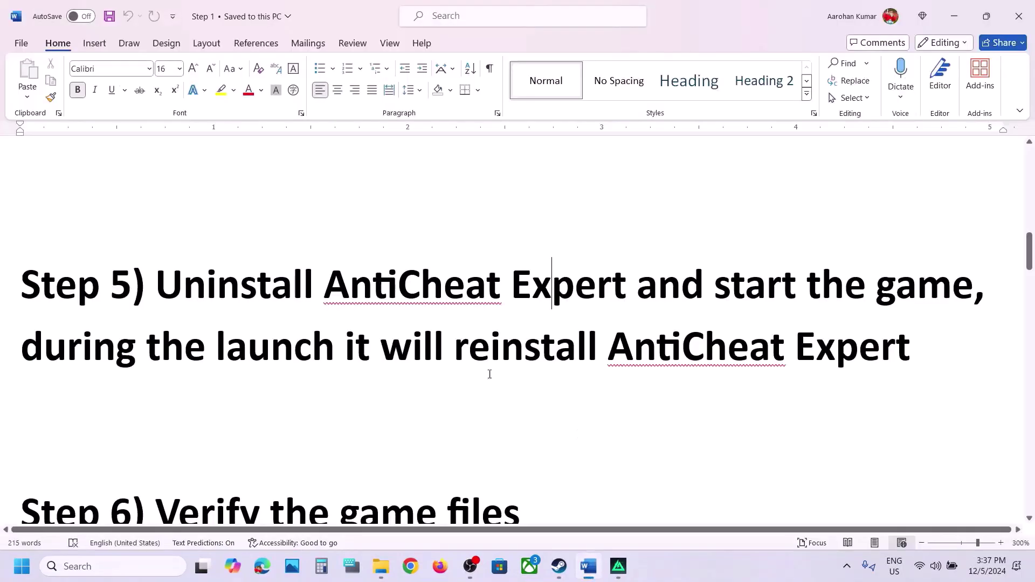
scroll(363, 351, down, 3)
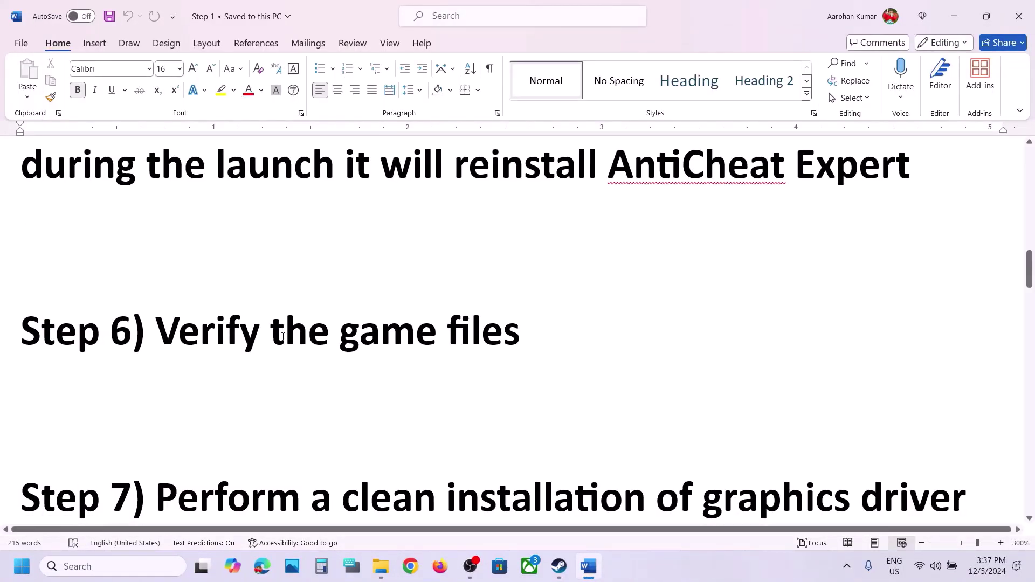
shift+click(496, 334)
click(560, 566)
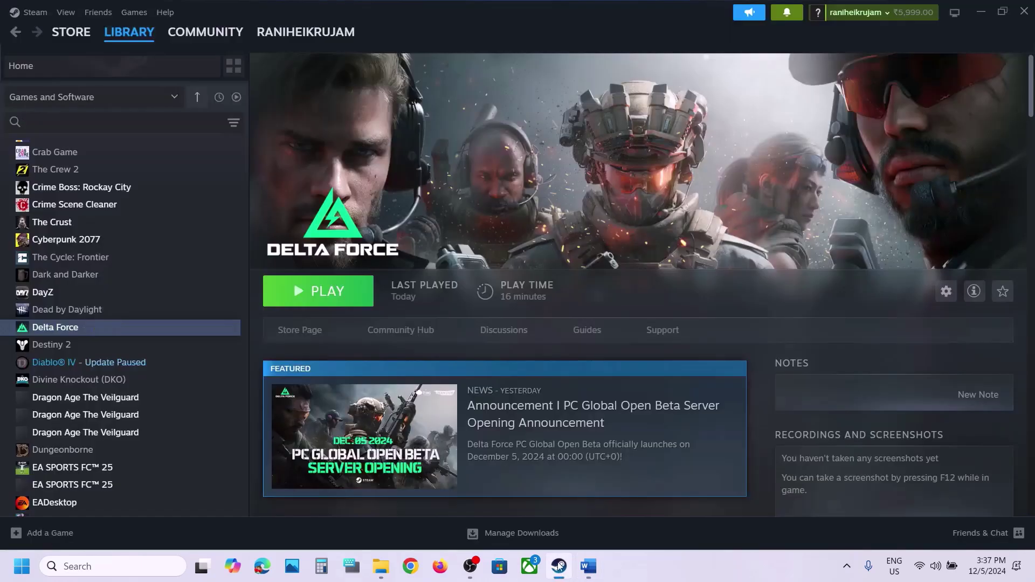
Open Delta Force's Installed Files properties in Steam to view the game file integrity verification option, and close the properties.
right_click(104, 330)
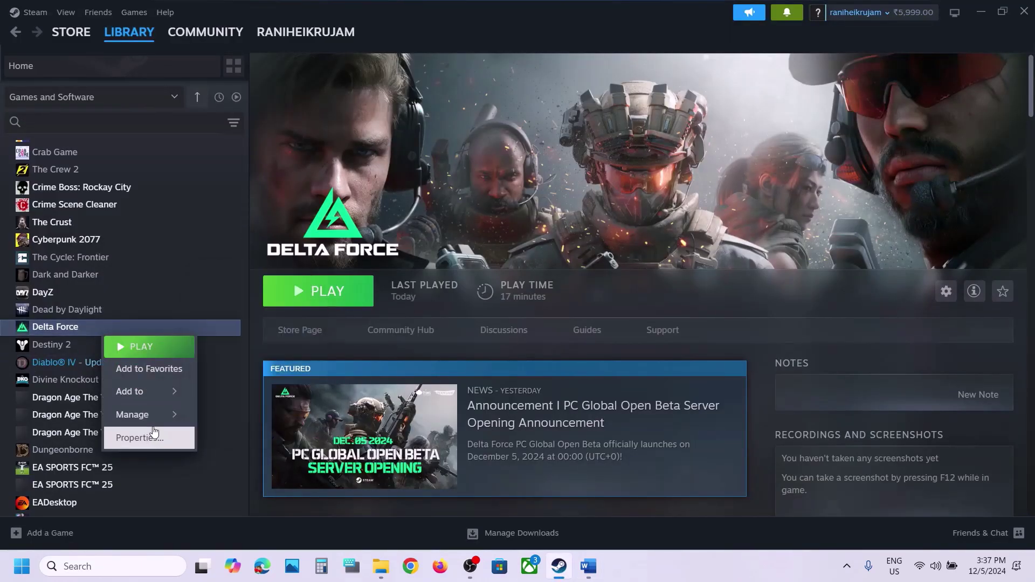
click(140, 438)
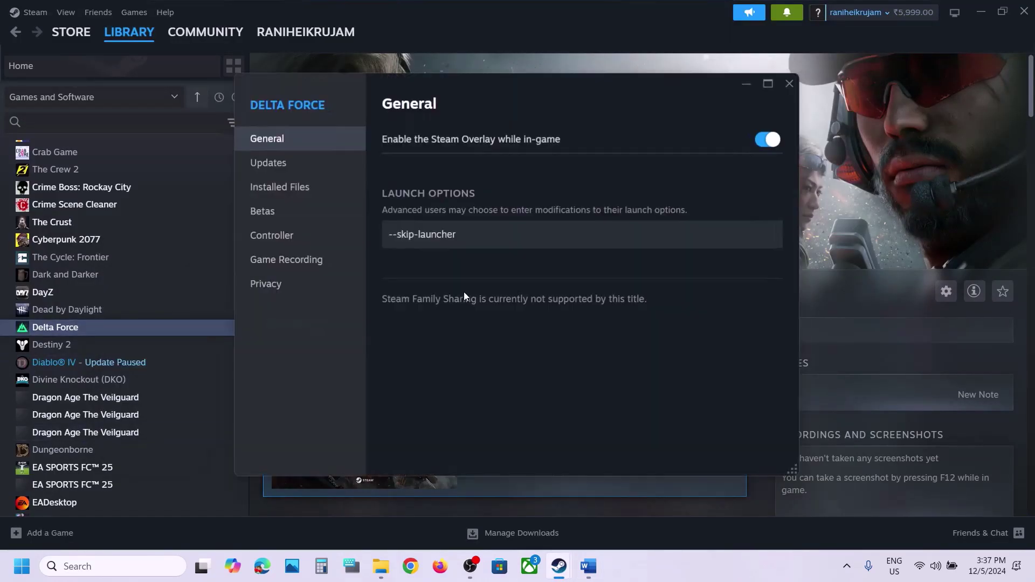
click(294, 193)
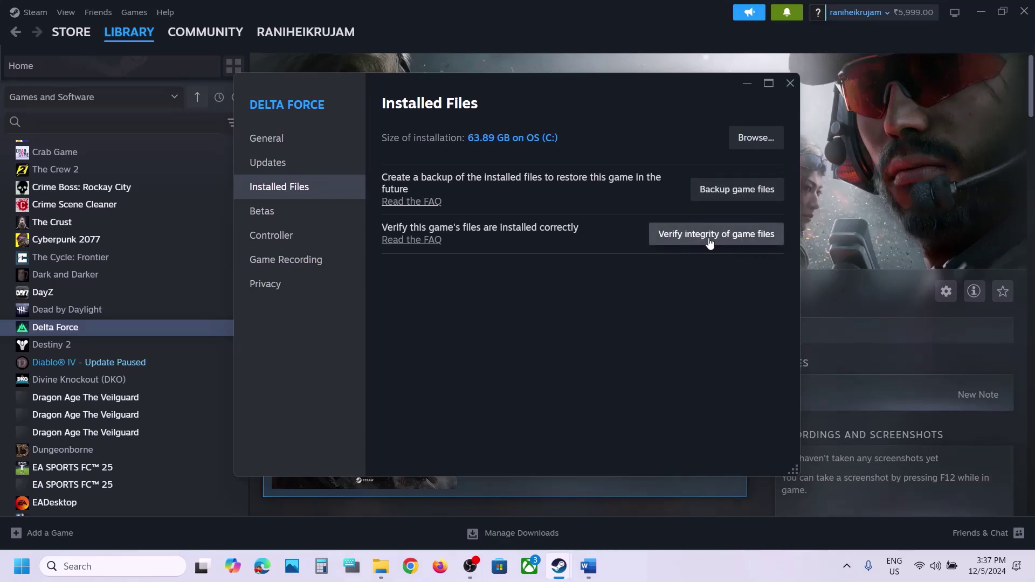
click(842, 238)
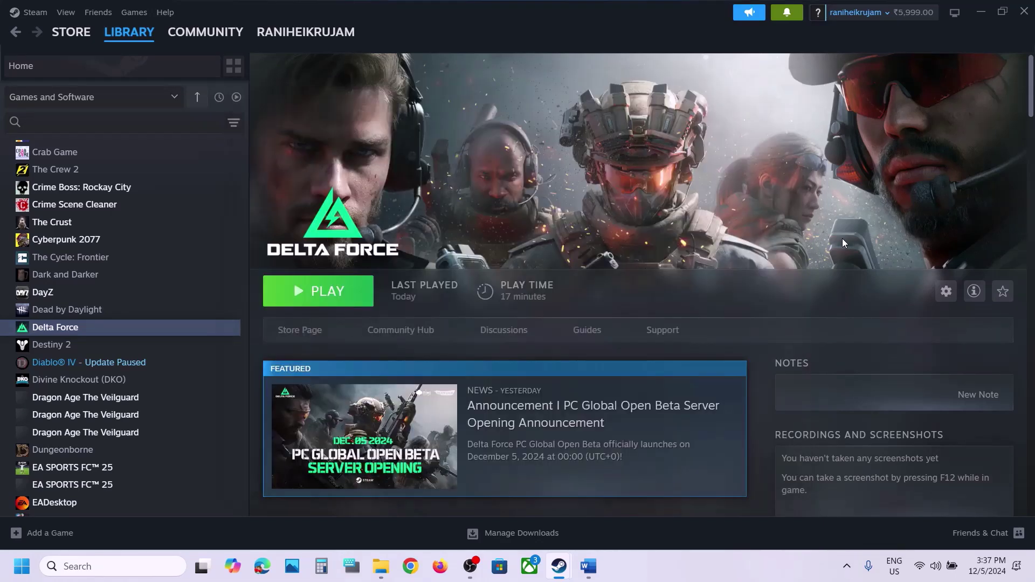
Read Step 7 in the Word document on a clean graphics driver installation, including the NVIDIA and AMD download links.
click(588, 566)
scroll(327, 375, down, 5)
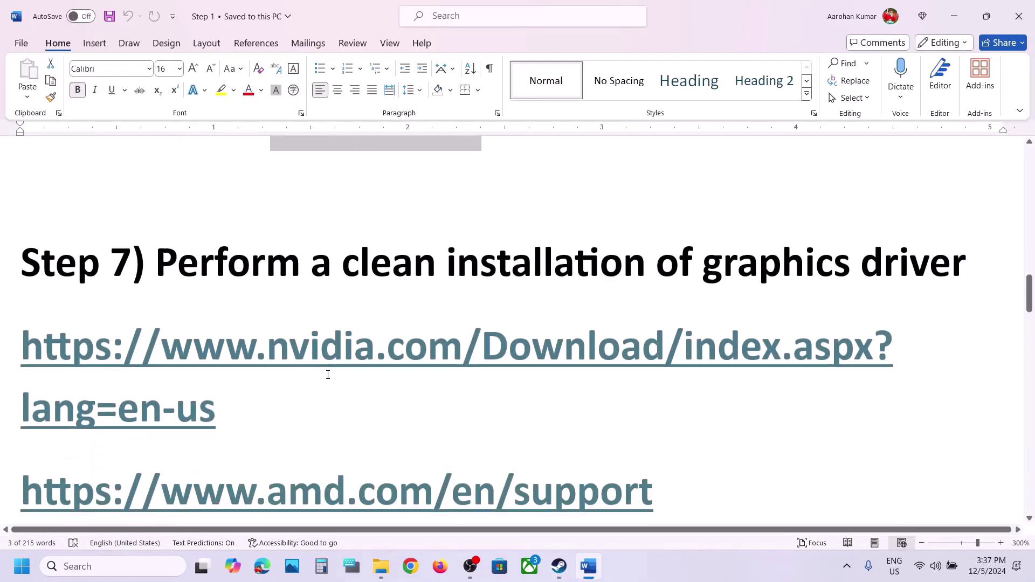
drag(195, 244, 696, 246)
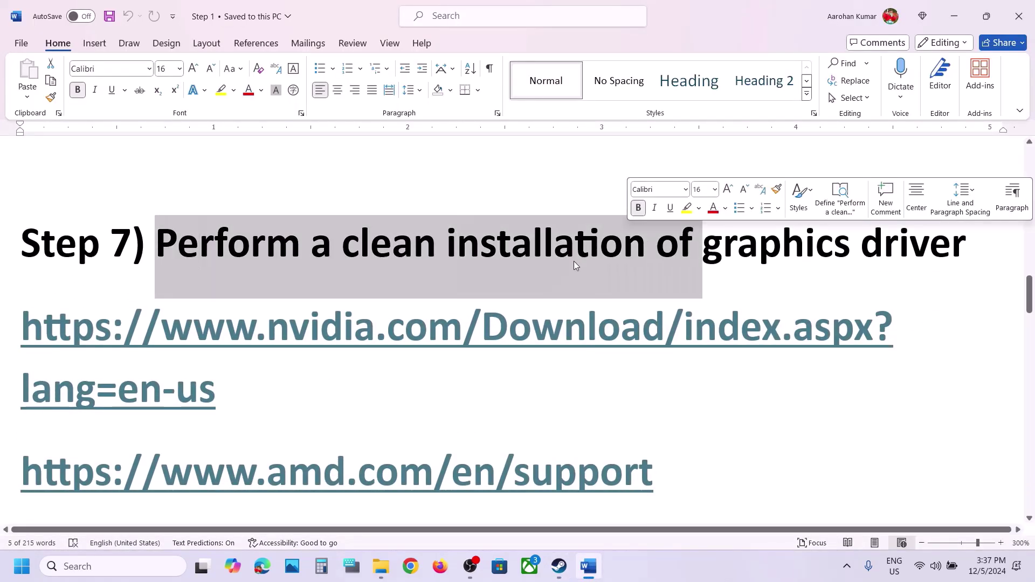
drag(241, 387, 157, 347)
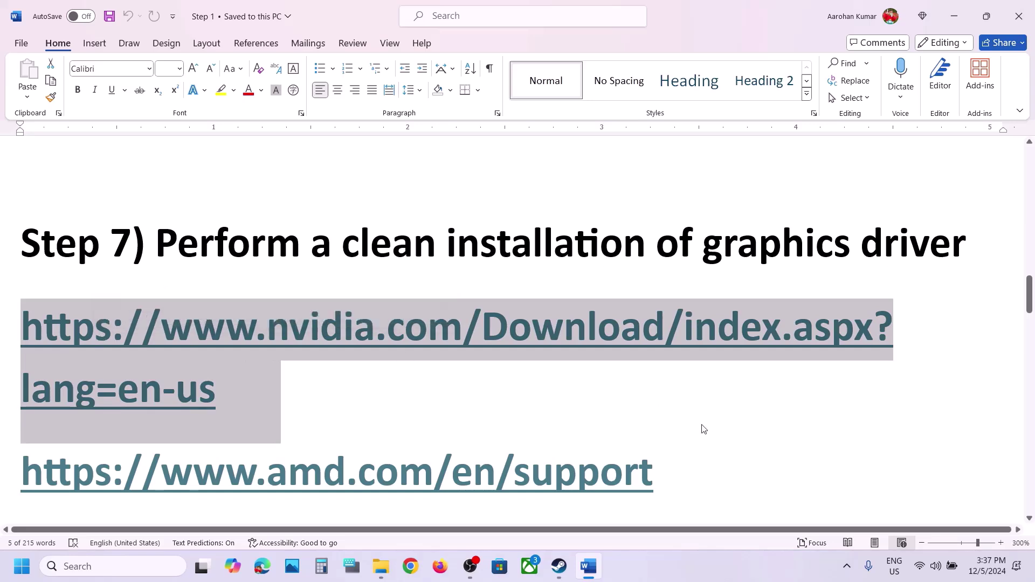
drag(674, 471, 336, 460)
scroll(393, 416, down, 3)
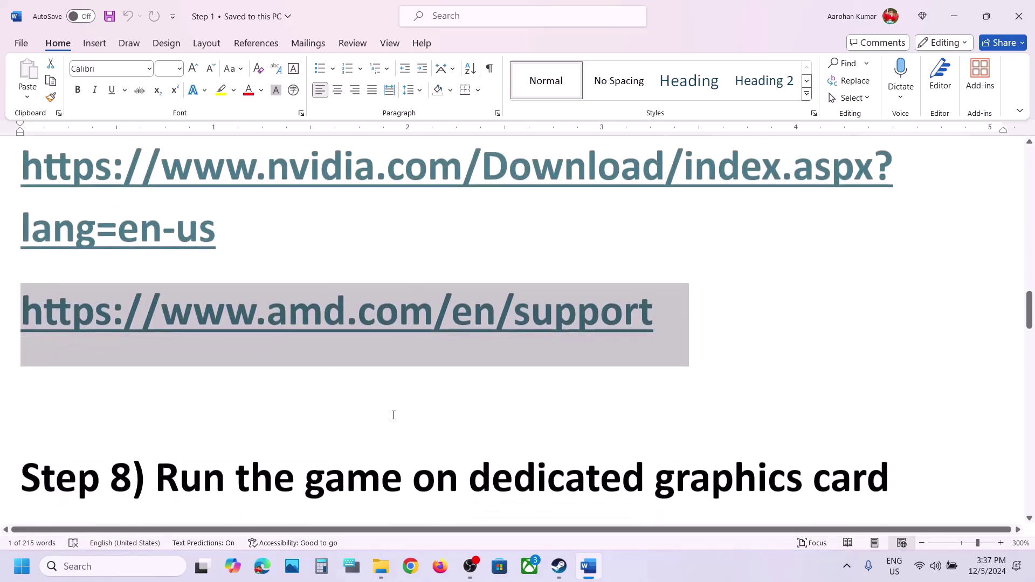
scroll(419, 403, up, 1)
scroll(420, 408, up, 1)
Search NVIDIA's driver page for GeForce RTX 3050 Laptop GPU drivers with Windows 11 as the operating system.
click(705, 574)
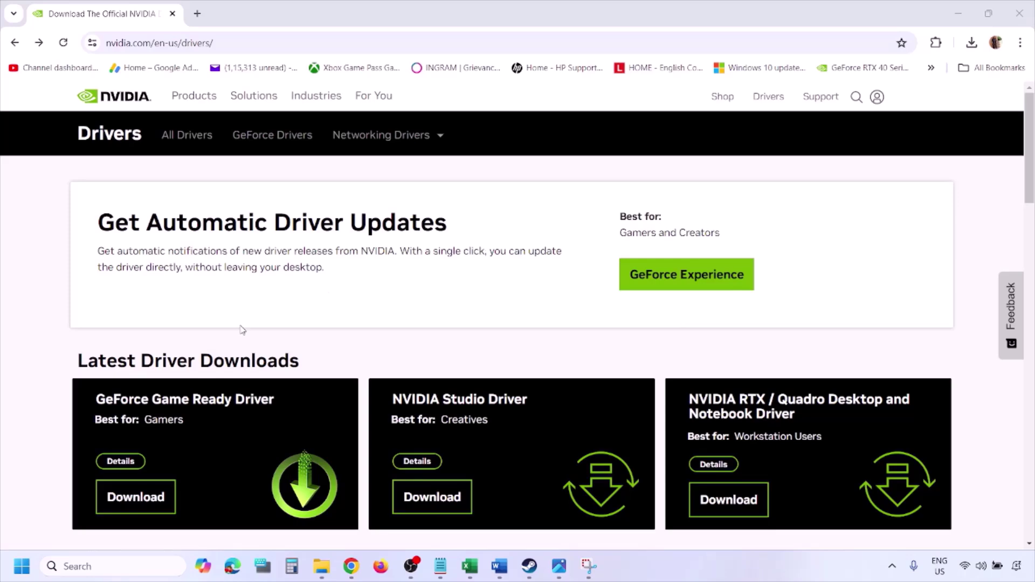
scroll(241, 330, down, 9)
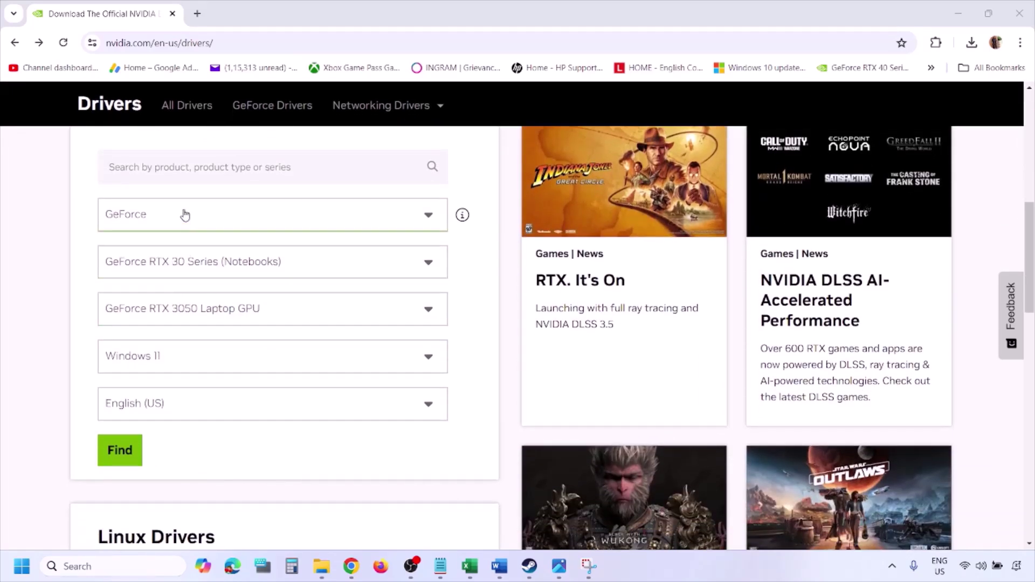
click(171, 360)
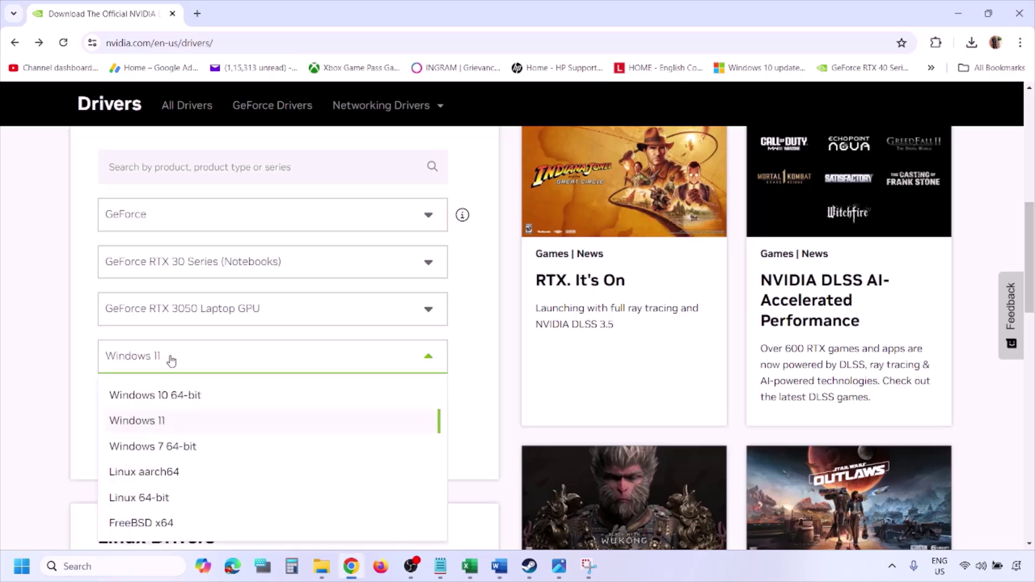
click(151, 427)
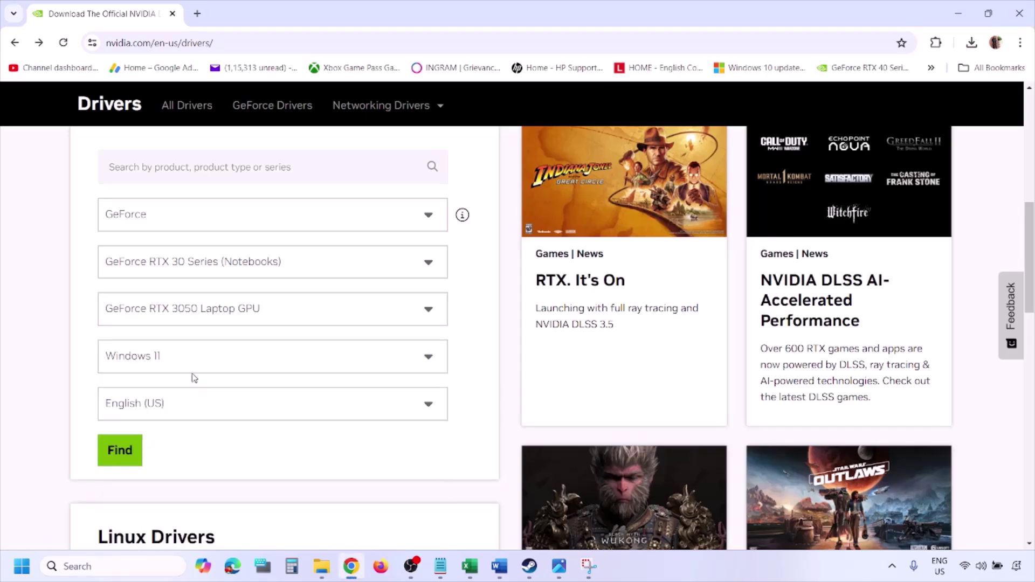
click(122, 452)
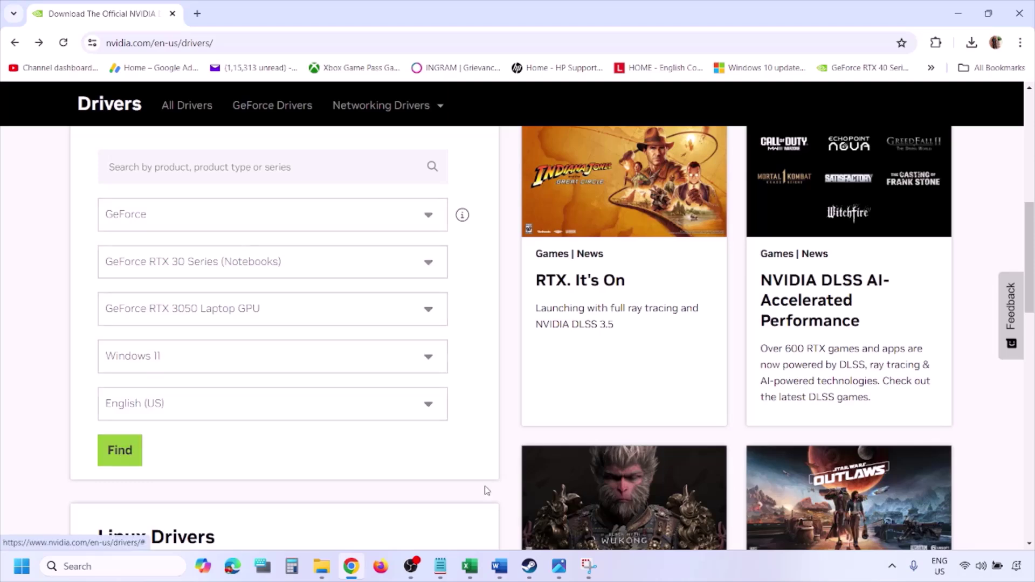
Review images 1.png to 5.png on downloading and clean-installing the Game Ready driver, and show the Windows power options containing Restart.
click(561, 575)
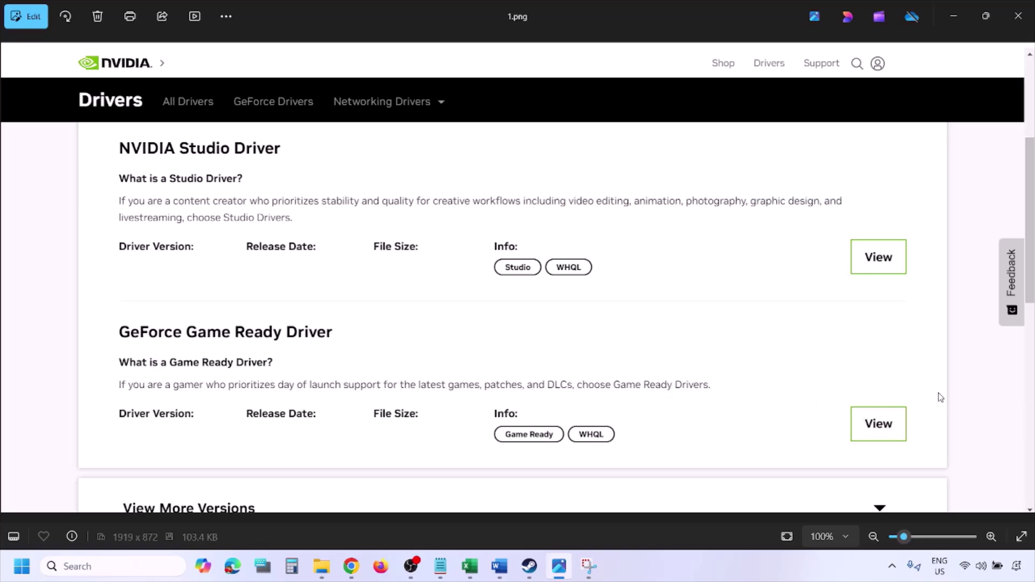
key(Right)
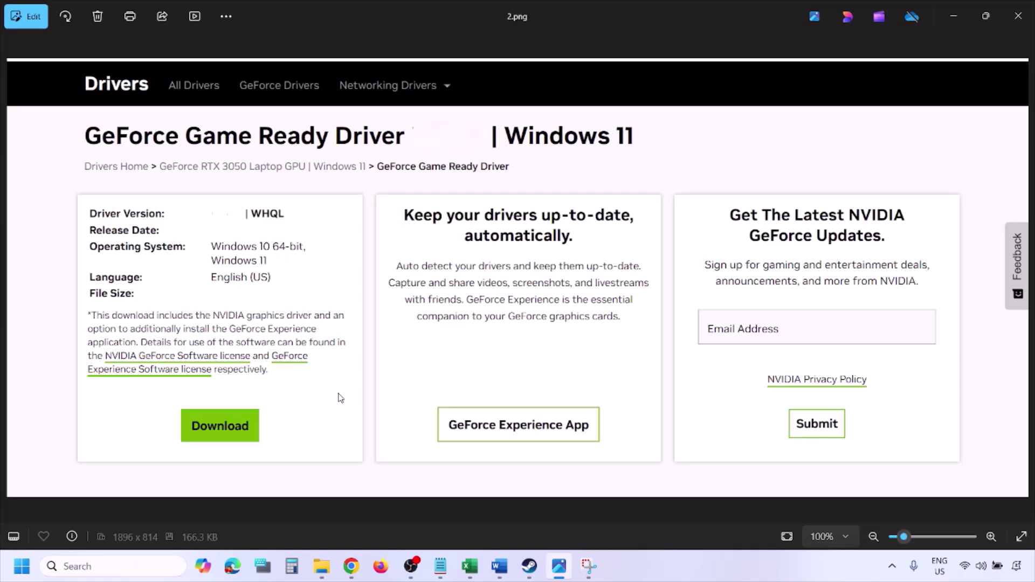
key(Right)
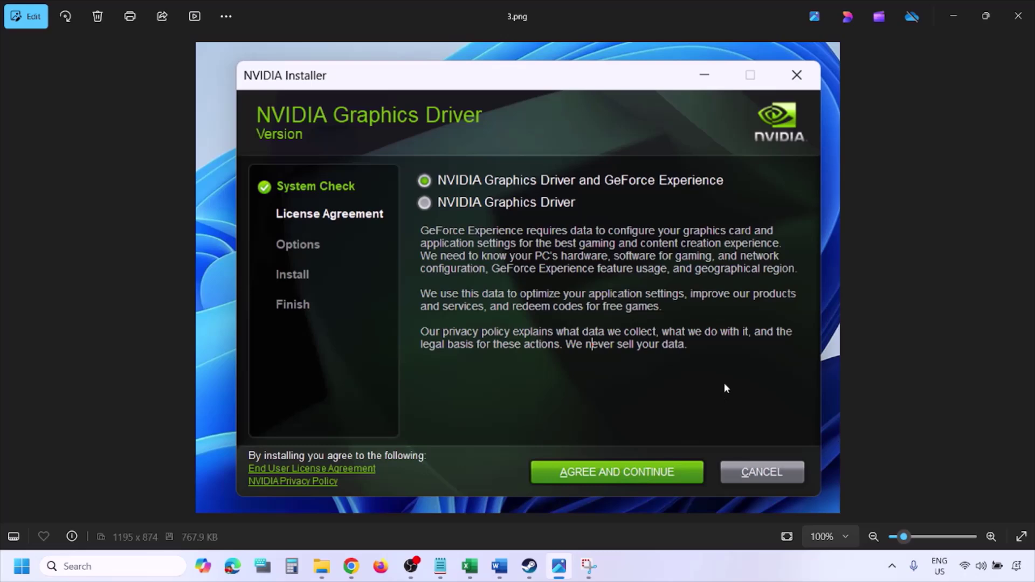
key(Right)
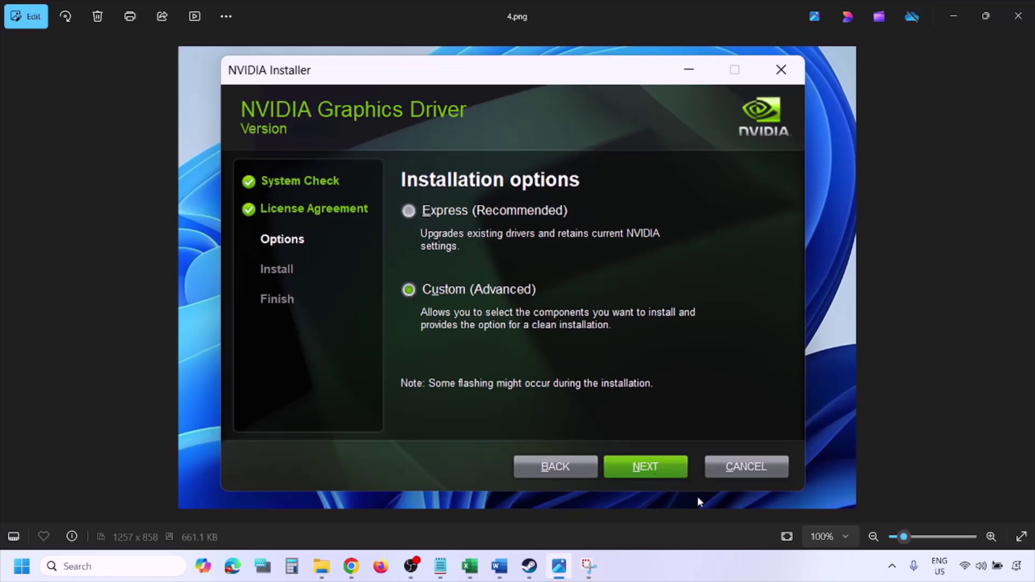
key(Right)
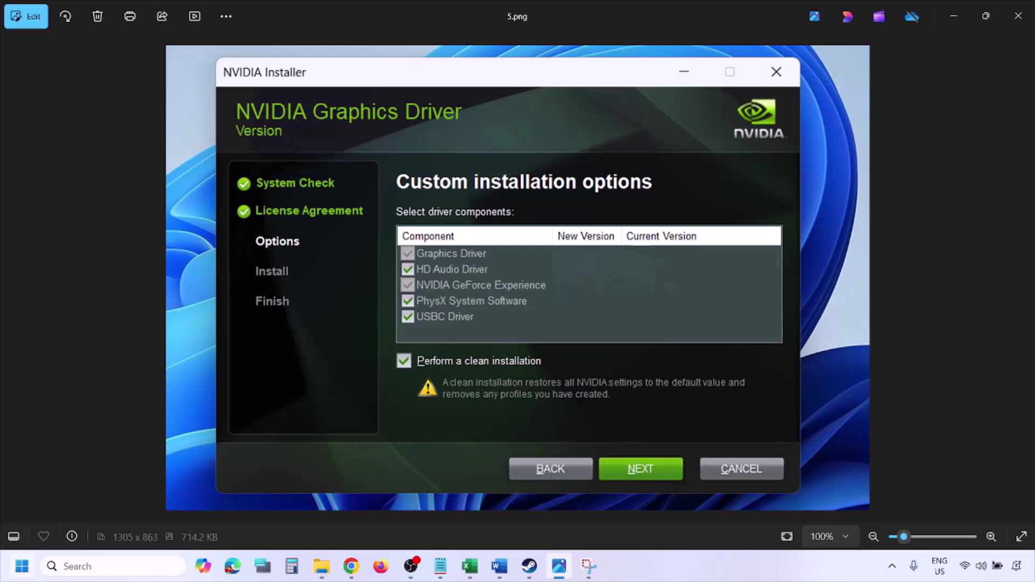
click(22, 566)
click(397, 526)
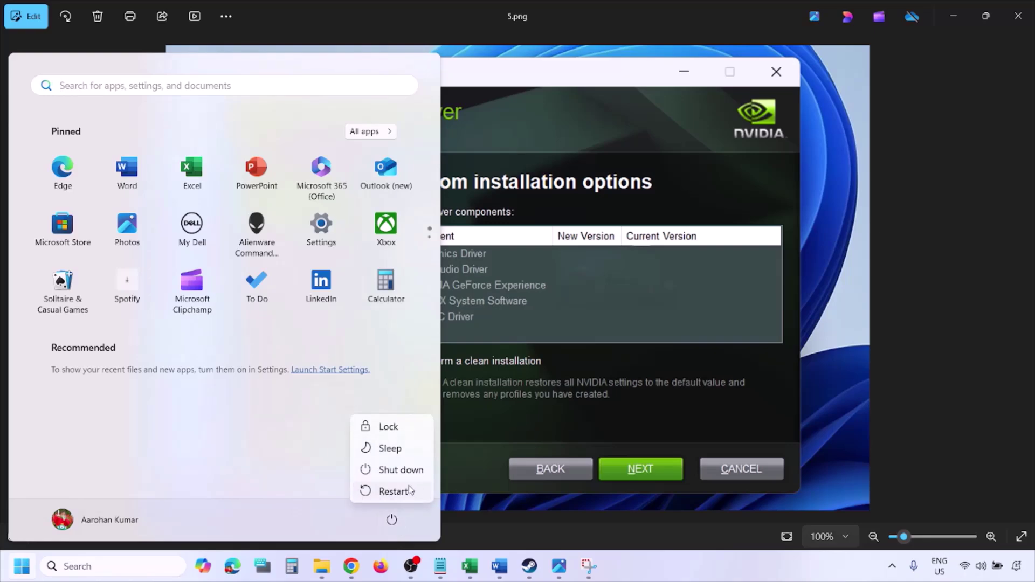
click(706, 577)
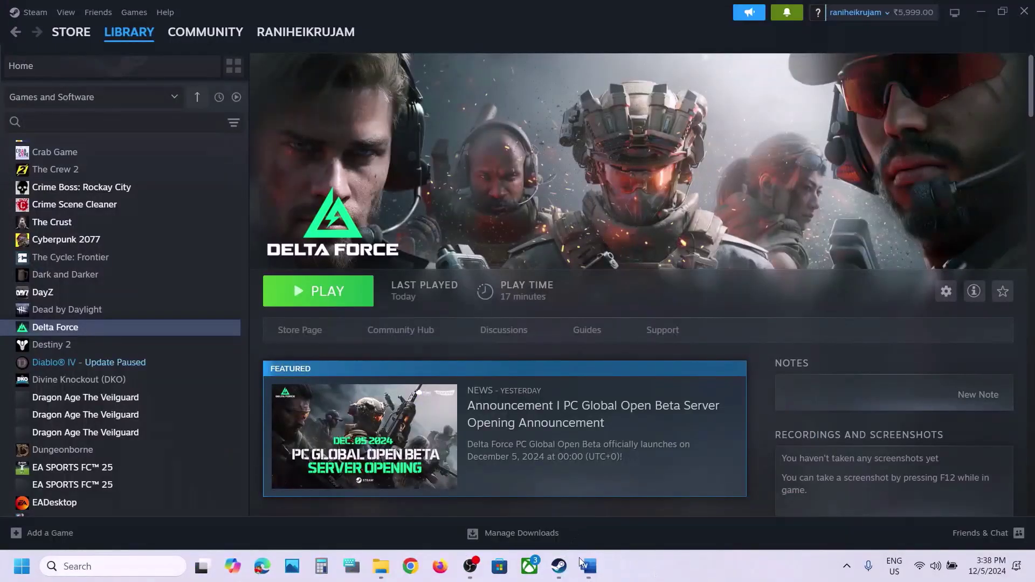
Return to the Word document and read Step 8 on running the game on the dedicated graphics card.
click(587, 566)
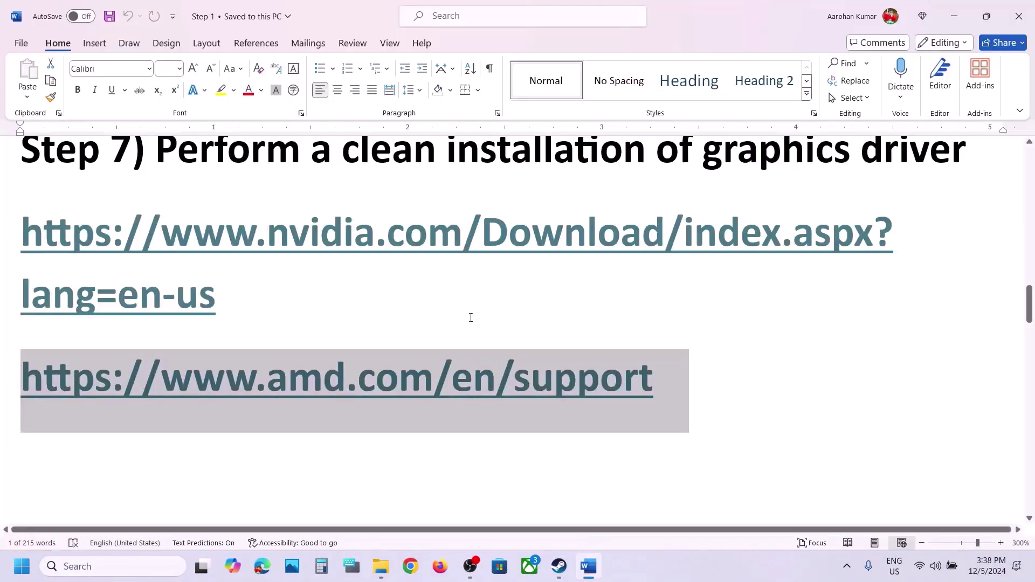
scroll(469, 316, down, 4)
scroll(431, 326, up, 1)
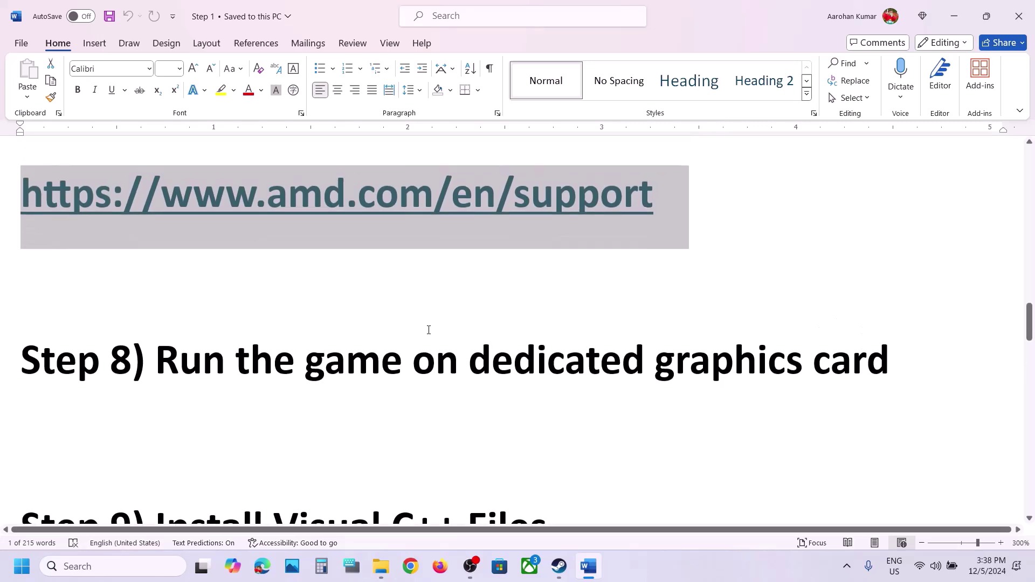
Copy the word "graphics" from the Step 8 heading, search Windows for it, and open Graphics settings.
click(712, 368)
double_click(715, 368)
key(ctrl+c)
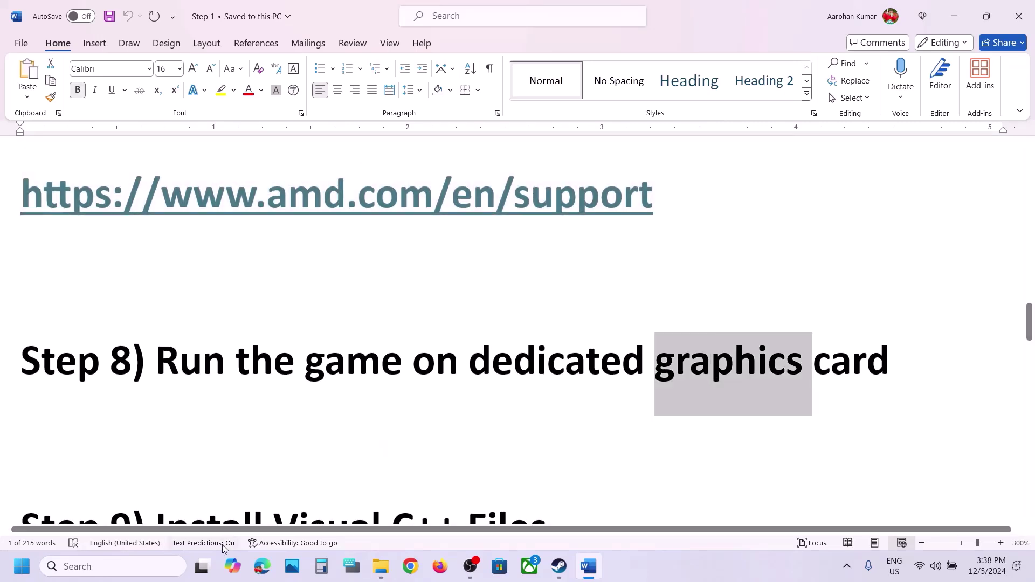
click(150, 566)
key(ctrl+v)
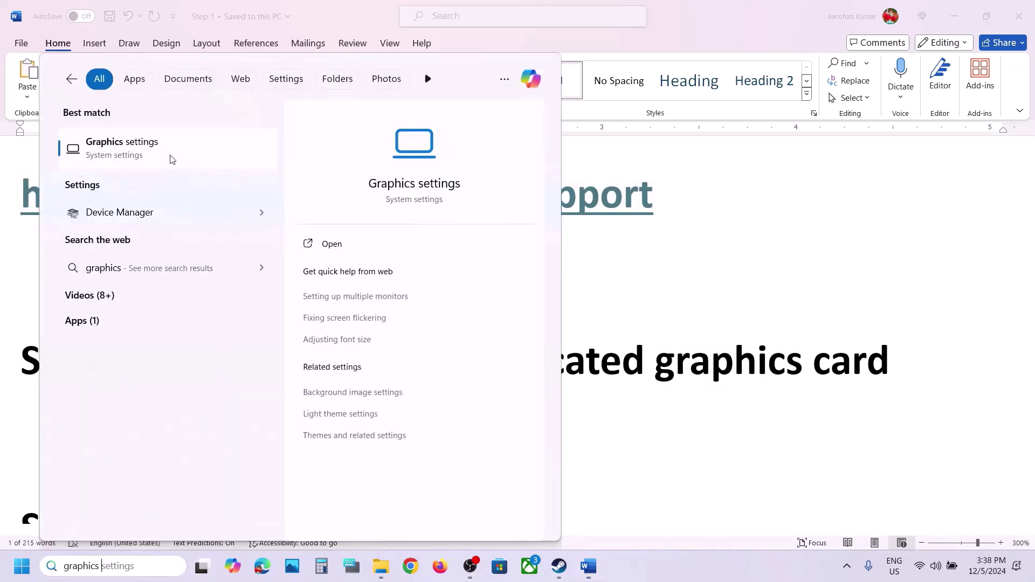
click(170, 158)
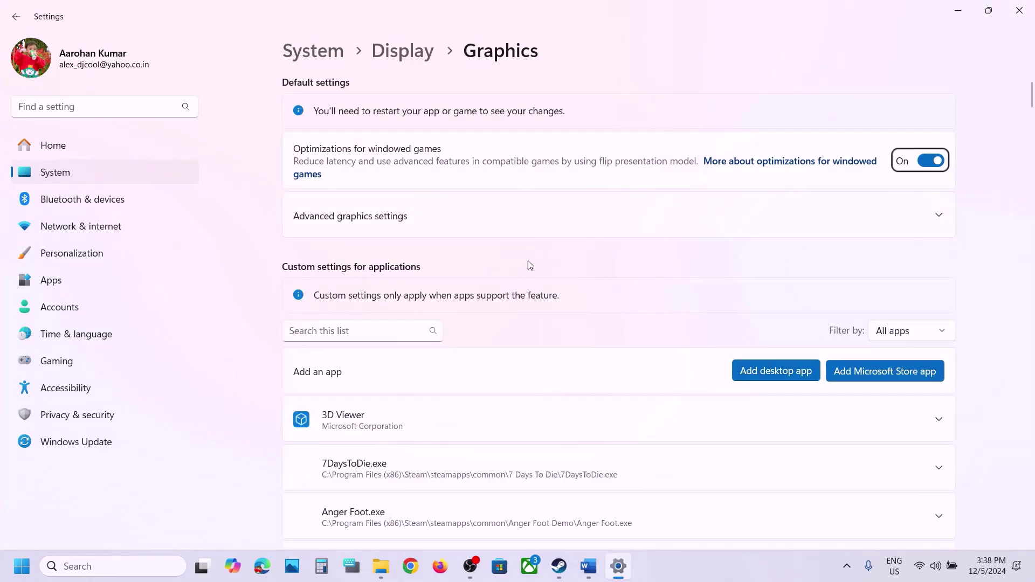
Add DeltaForceClient-Win64-Shipping from Delta Force\Game\DeltaForce\Binaries\Win64 as a desktop app in the custom graphics settings.
click(763, 371)
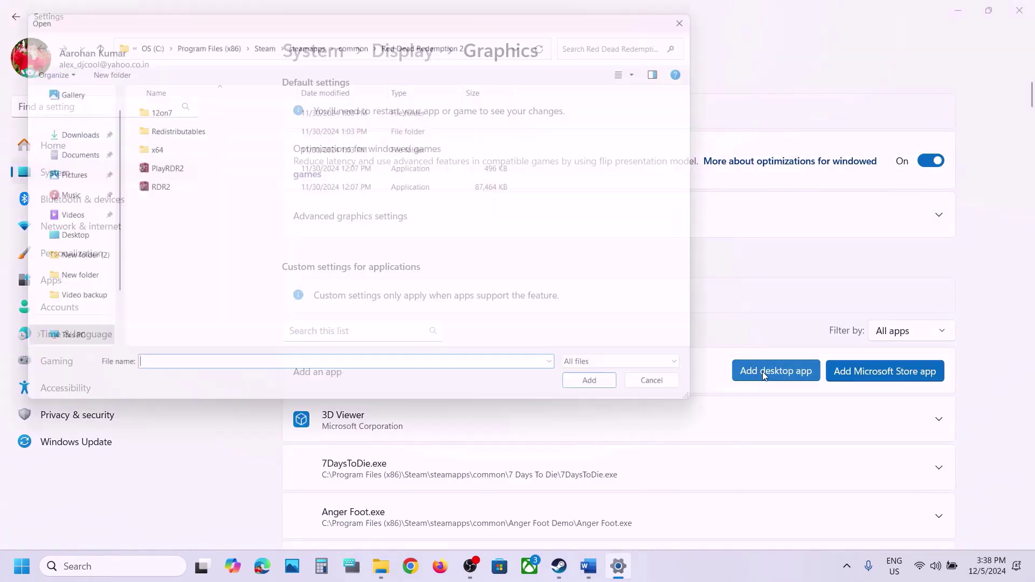
click(356, 38)
double_click(185, 127)
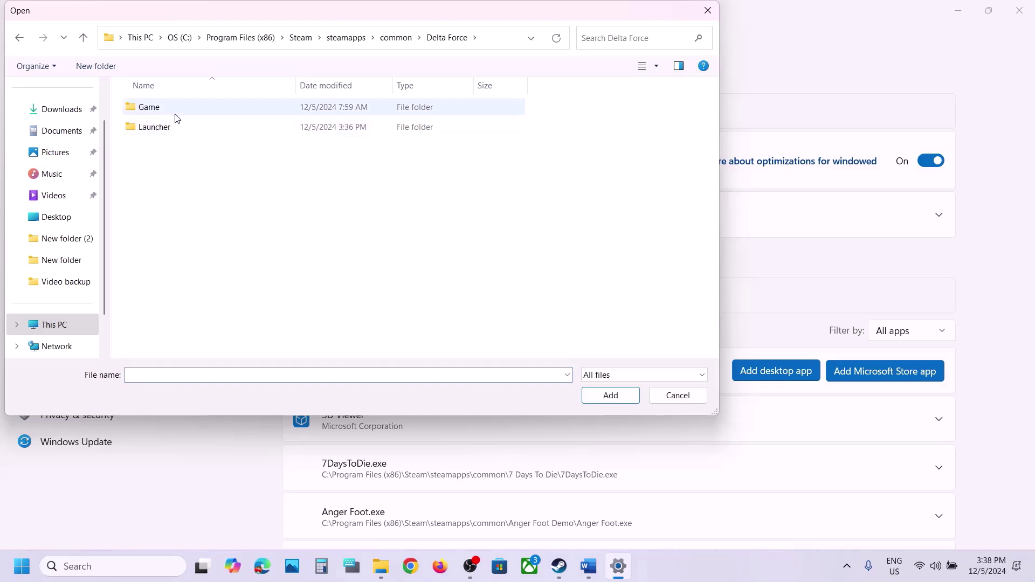
double_click(174, 108)
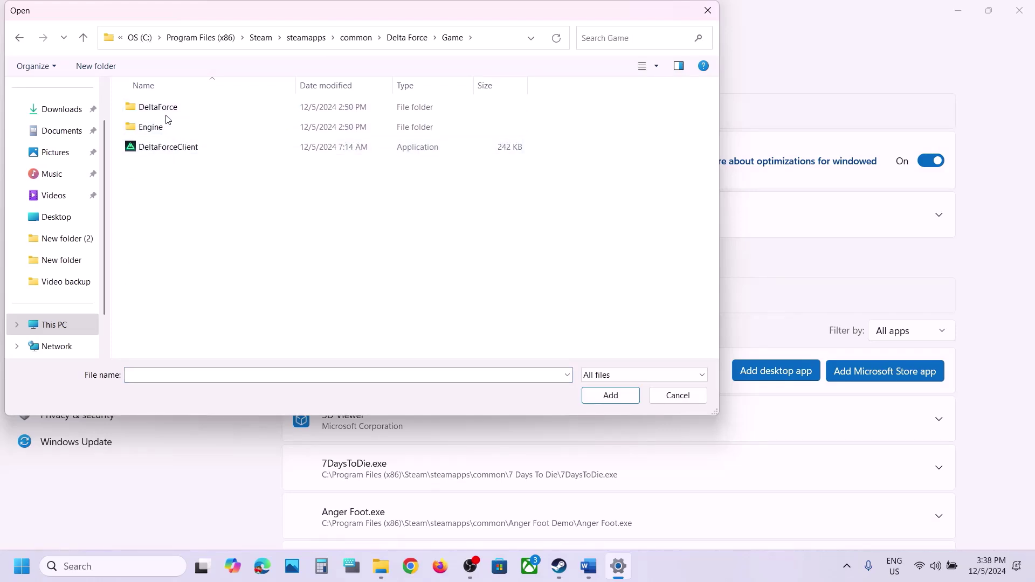
double_click(166, 109)
double_click(166, 109)
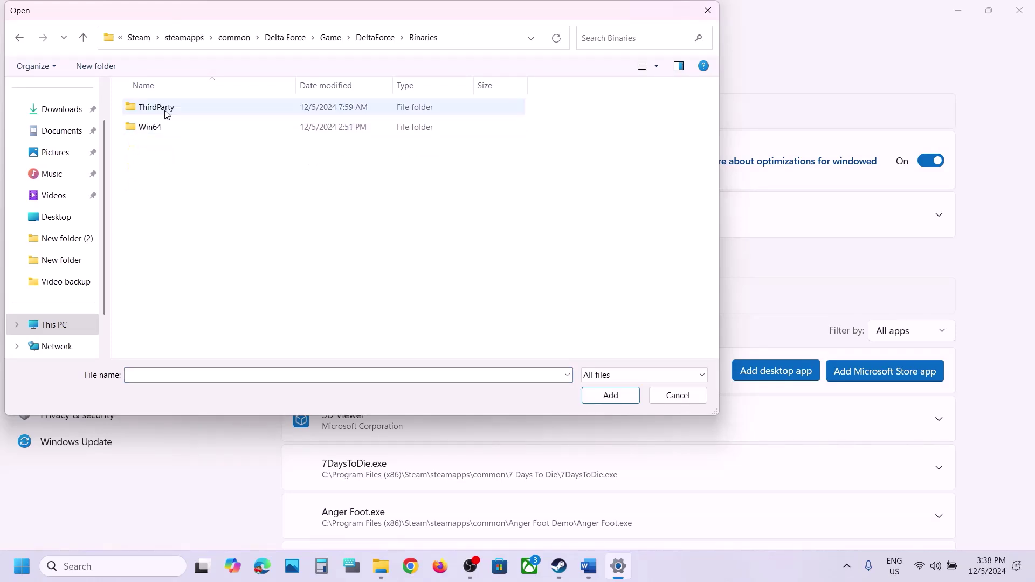
double_click(166, 127)
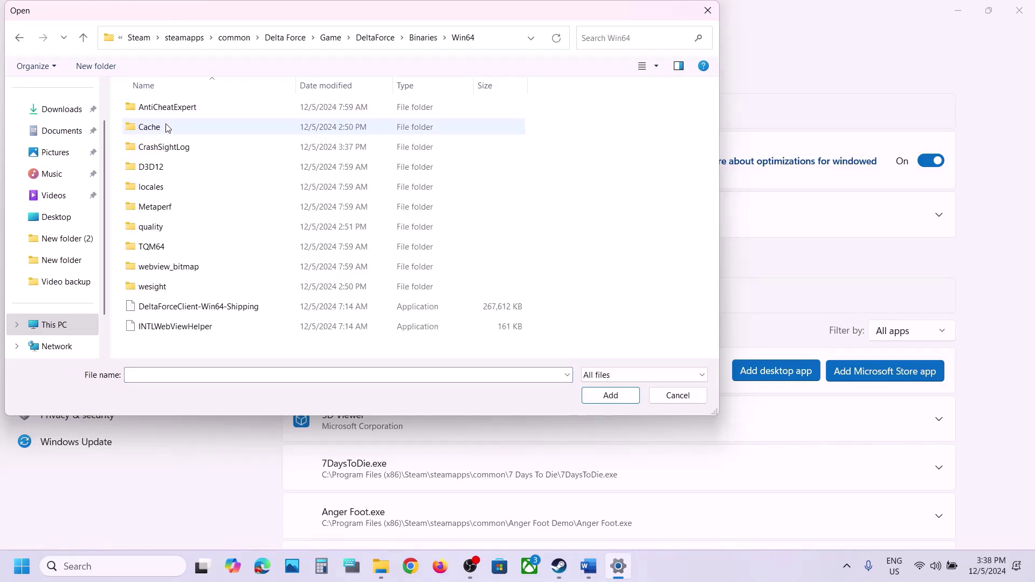
click(178, 307)
click(620, 398)
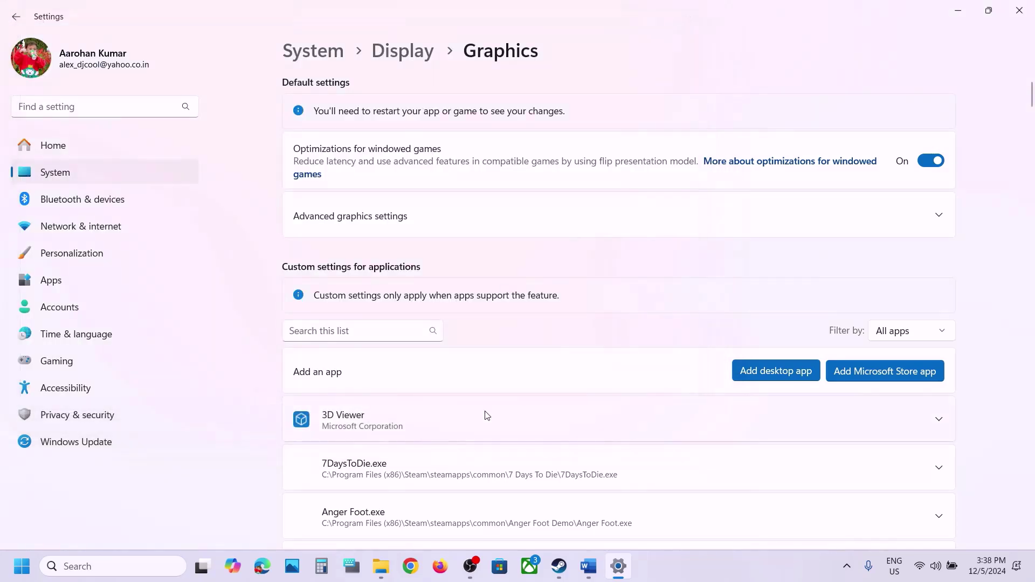
Set the GPU preference of the DeltaForce entry to High Performance (NVIDIA GeForce RTX 3050 Laptop GPU).
scroll(484, 411, down, 10)
scroll(484, 411, down, 10)
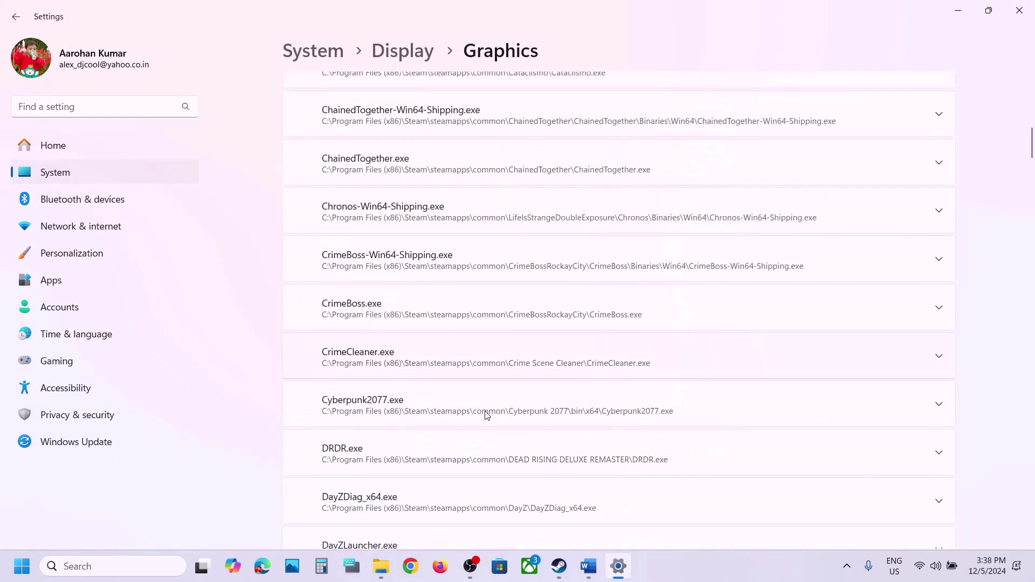
click(441, 402)
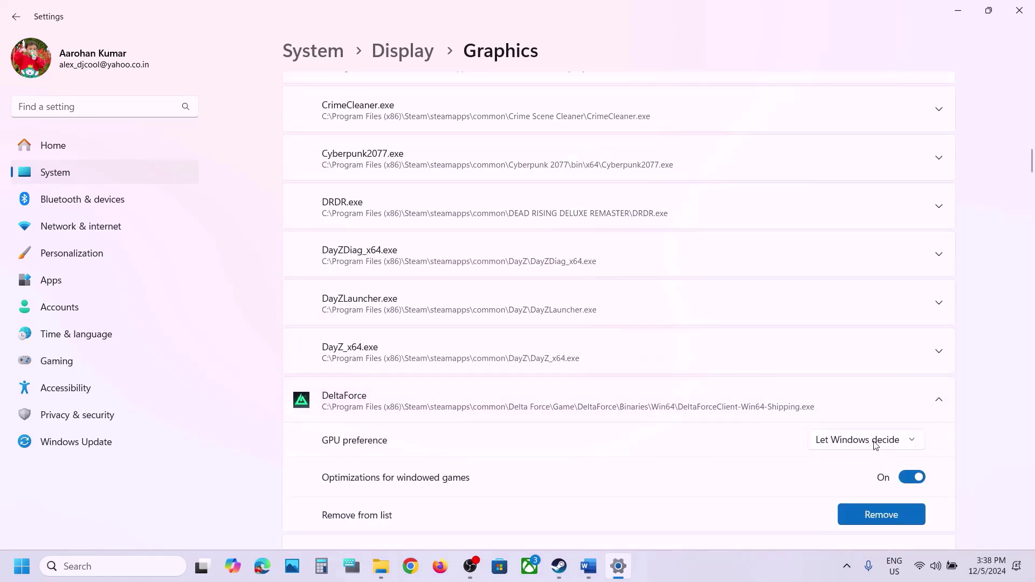
scroll(879, 452, down, 2)
click(872, 356)
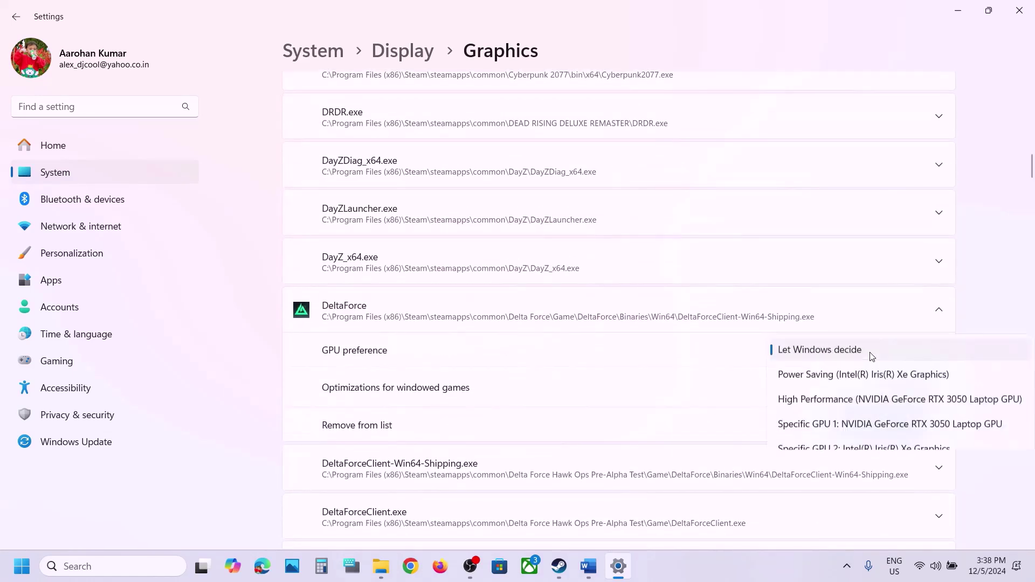
click(865, 402)
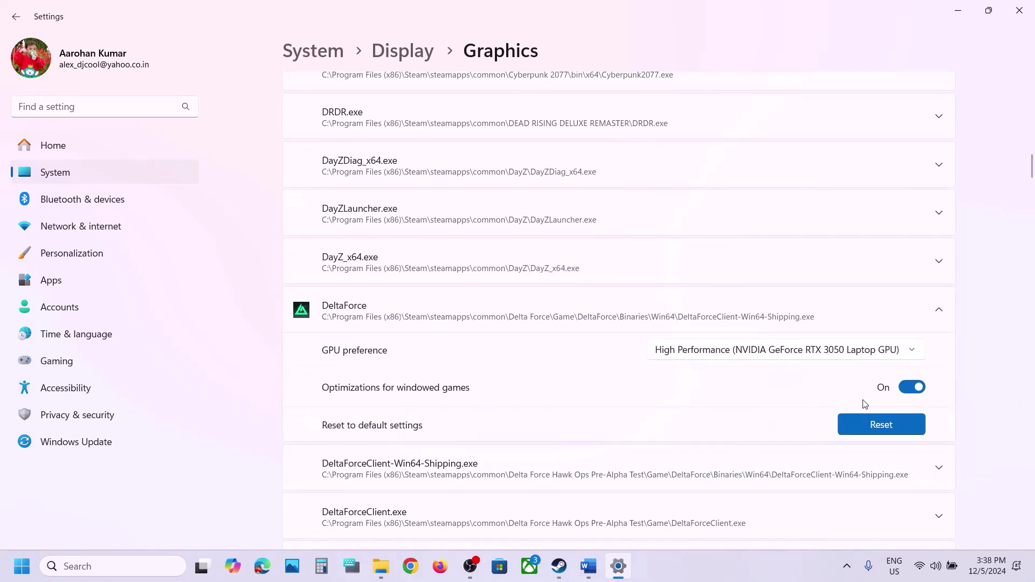
Close Settings and copy the Microsoft link under Step 9, Install Visual C++ Files, in the Word document.
click(1018, 10)
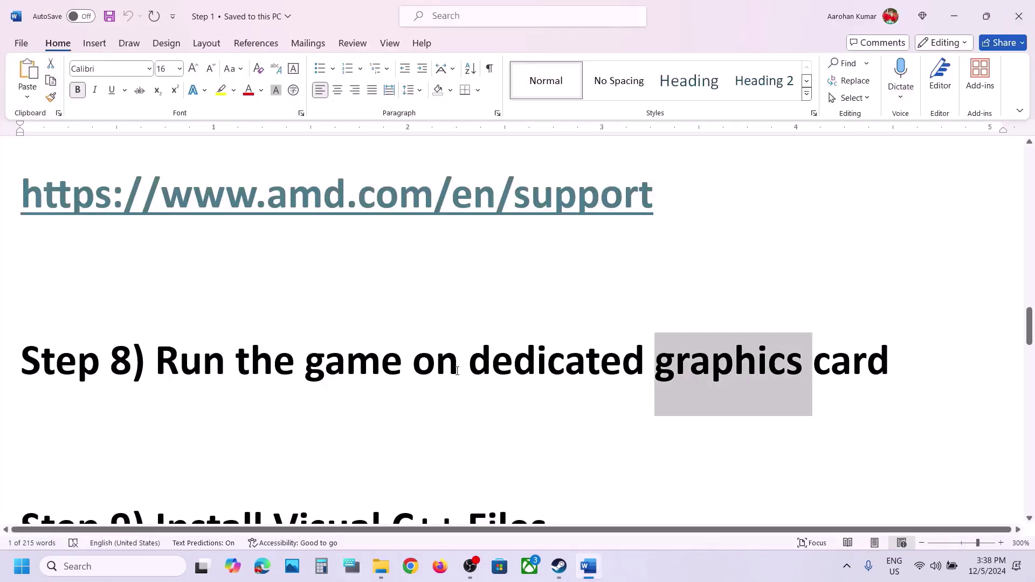
scroll(457, 371, down, 5)
click(322, 409)
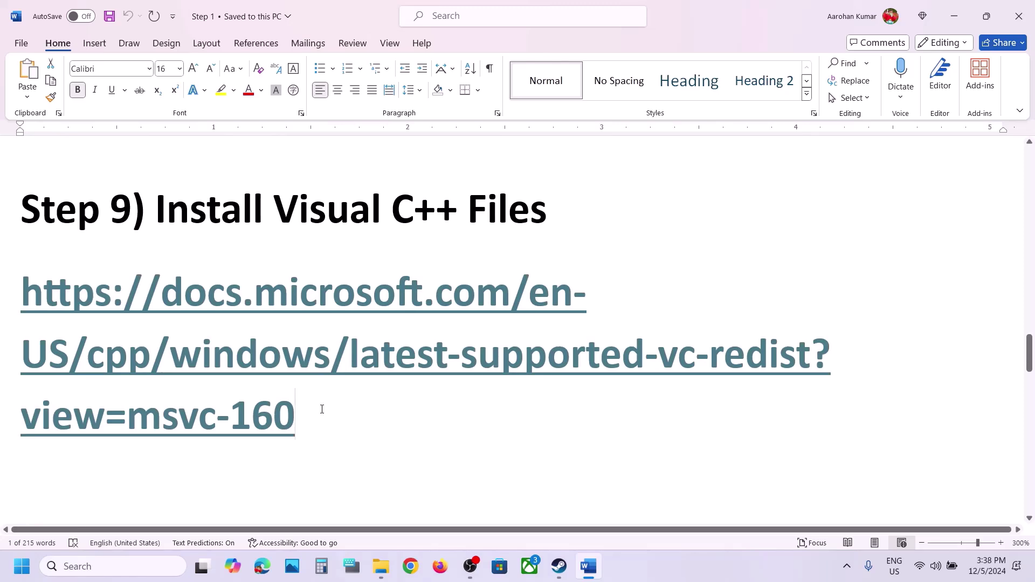
triple_click(322, 409)
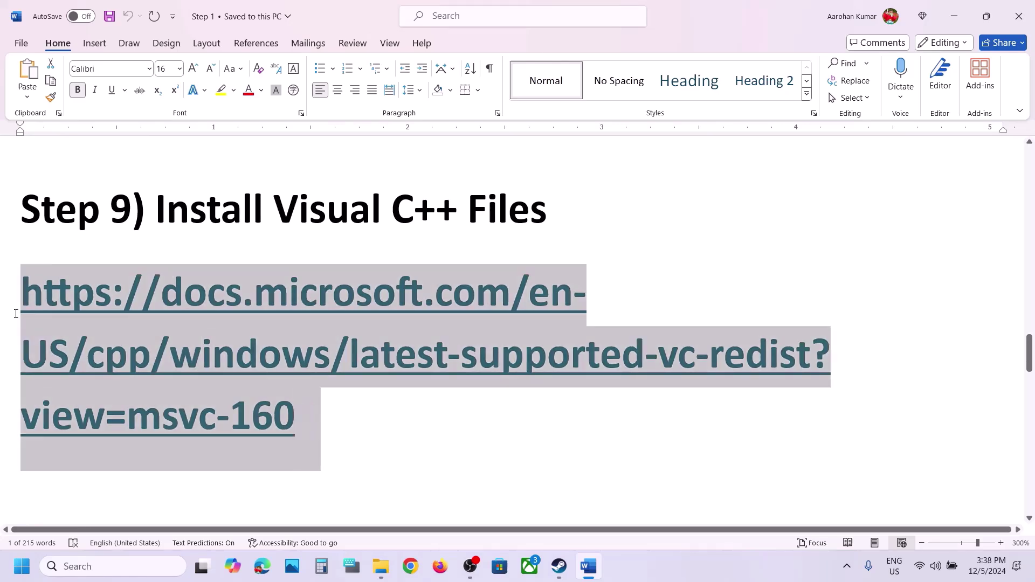
click(411, 568)
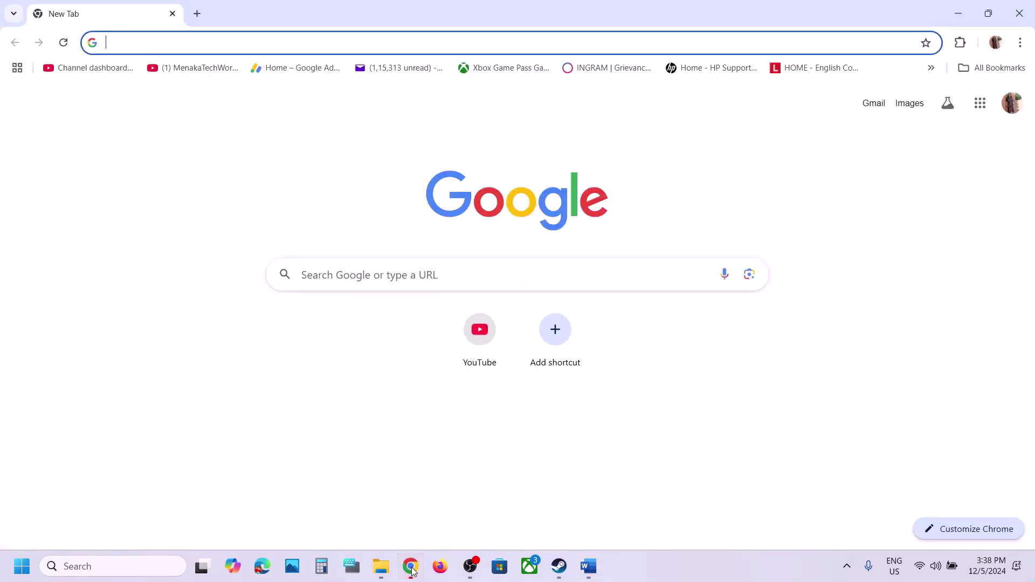
key(alt+Tab)
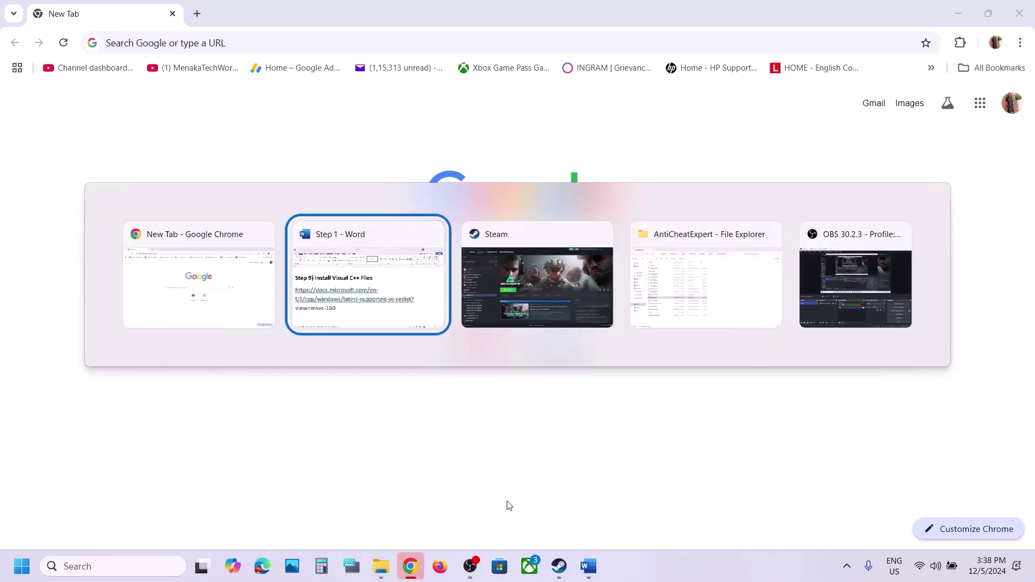
click(333, 323)
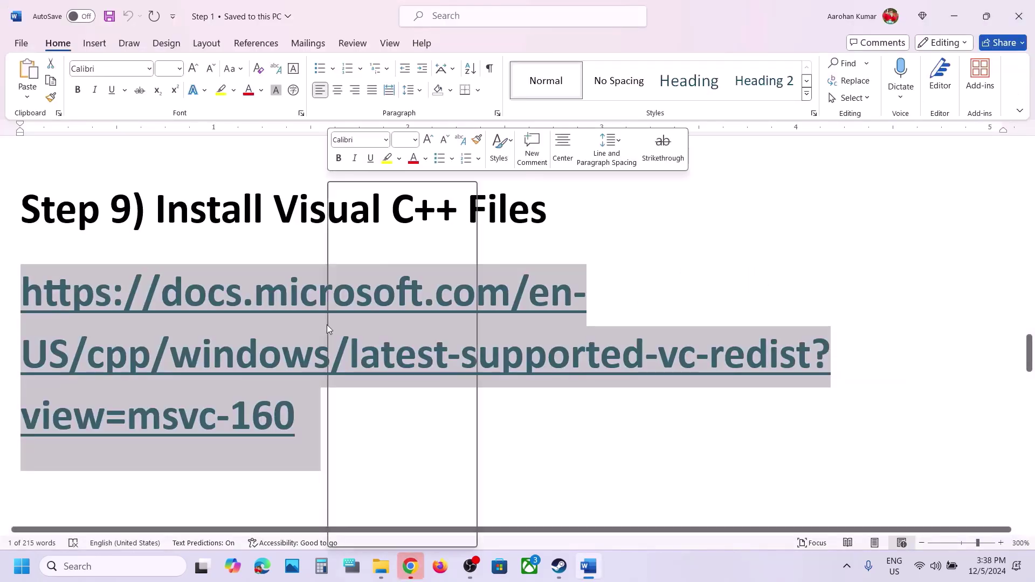
click(372, 257)
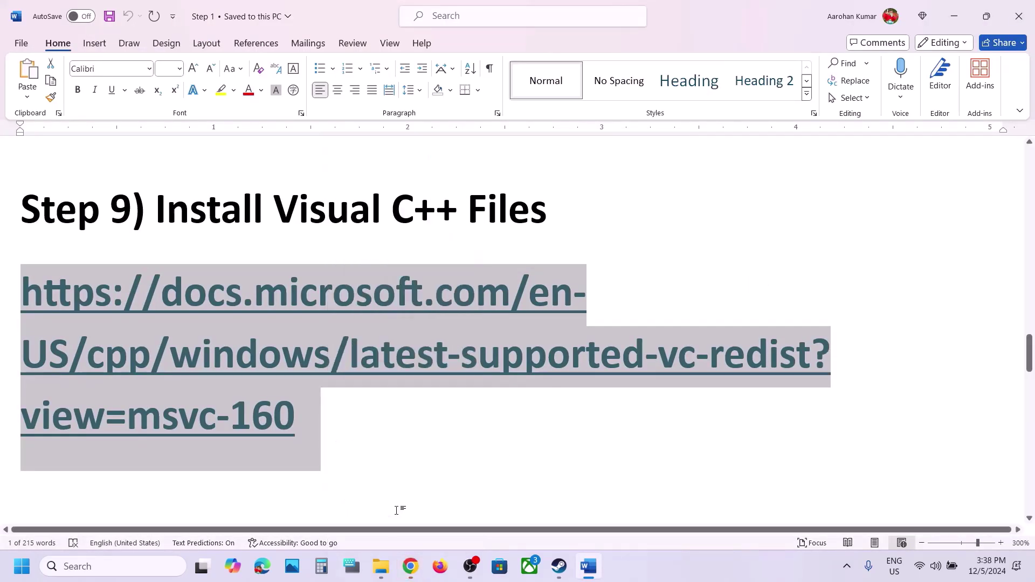
Open the copied link in Chrome and find the download table for the latest Visual C++ Redistributable version.
click(411, 567)
key(ctrl+v)
key(Return)
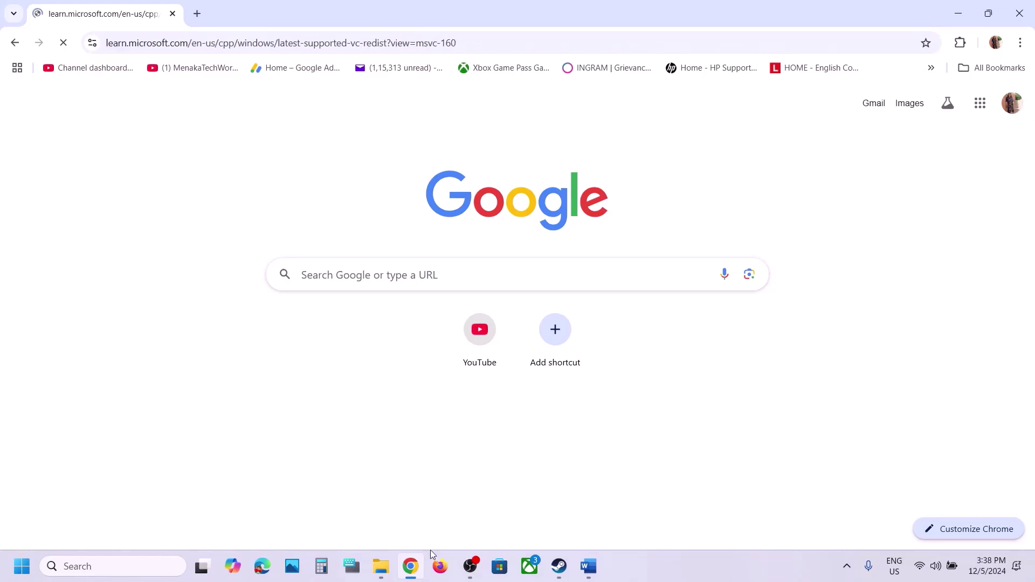
scroll(412, 383, down, 8)
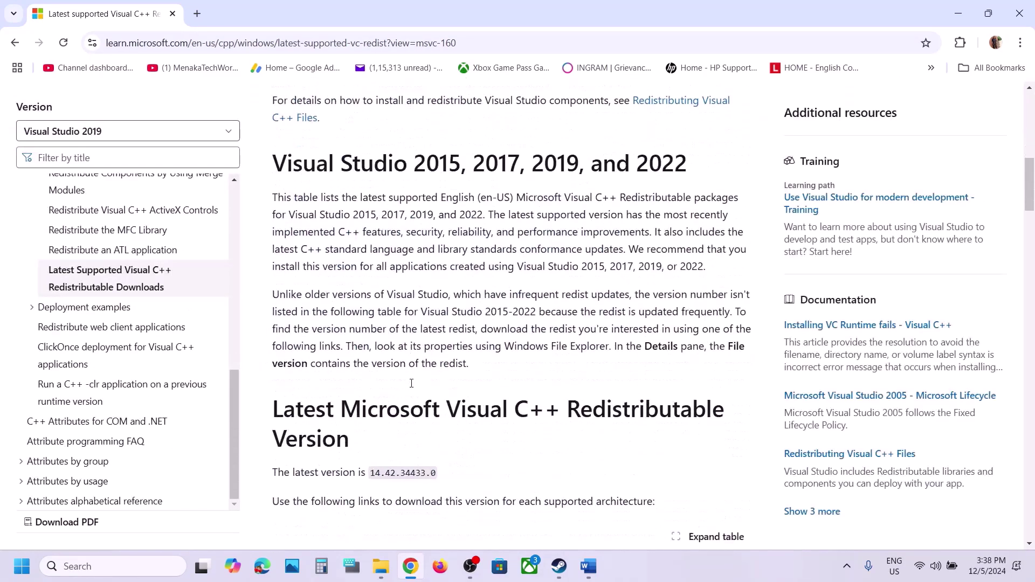
drag(329, 131, 525, 132)
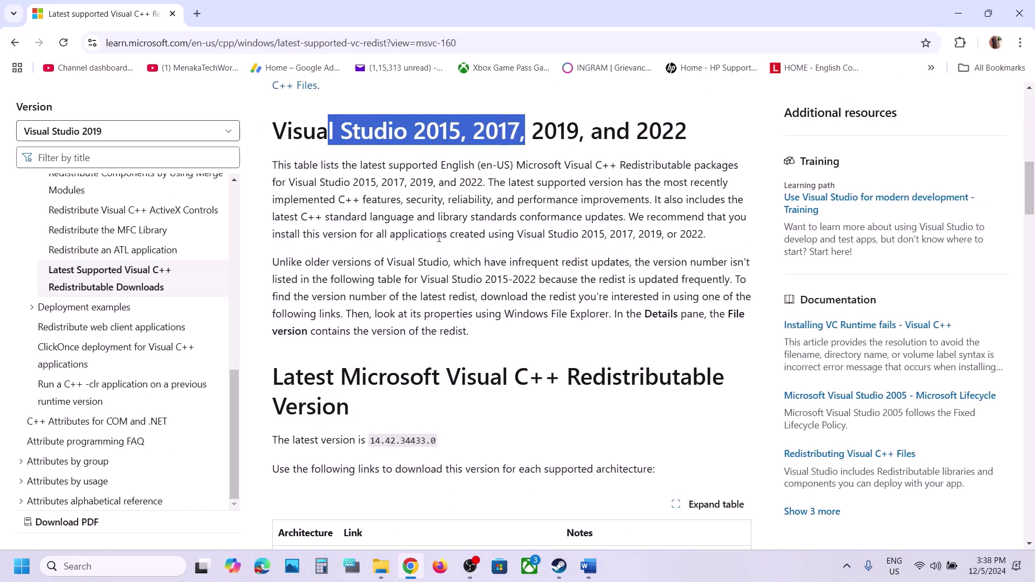
scroll(439, 237, down, 7)
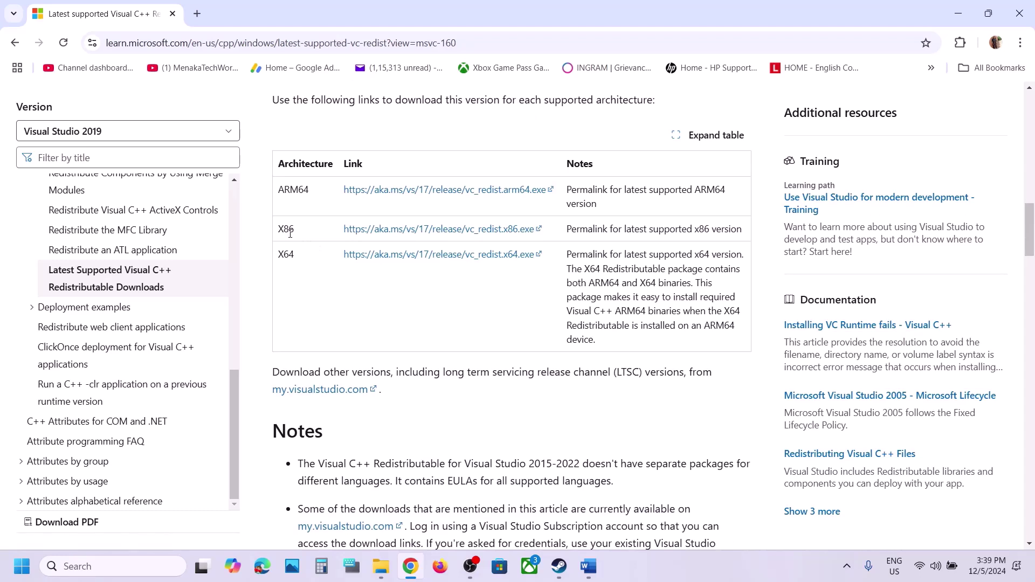
Download the X86 Visual C++ Redistributable, launch its installer, and repair the existing installation.
double_click(290, 233)
double_click(290, 256)
drag(291, 237, 414, 231)
click(410, 231)
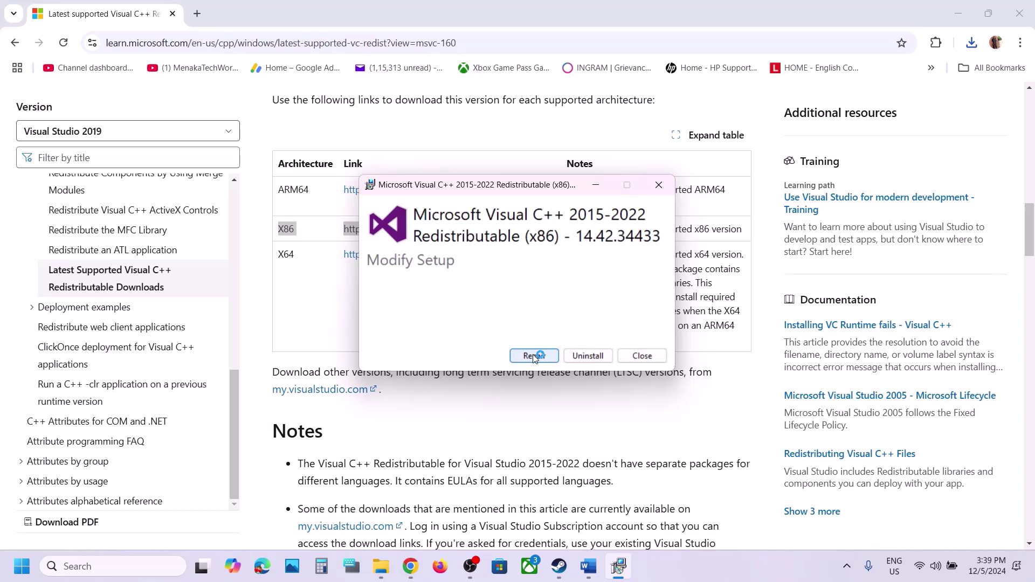
click(535, 356)
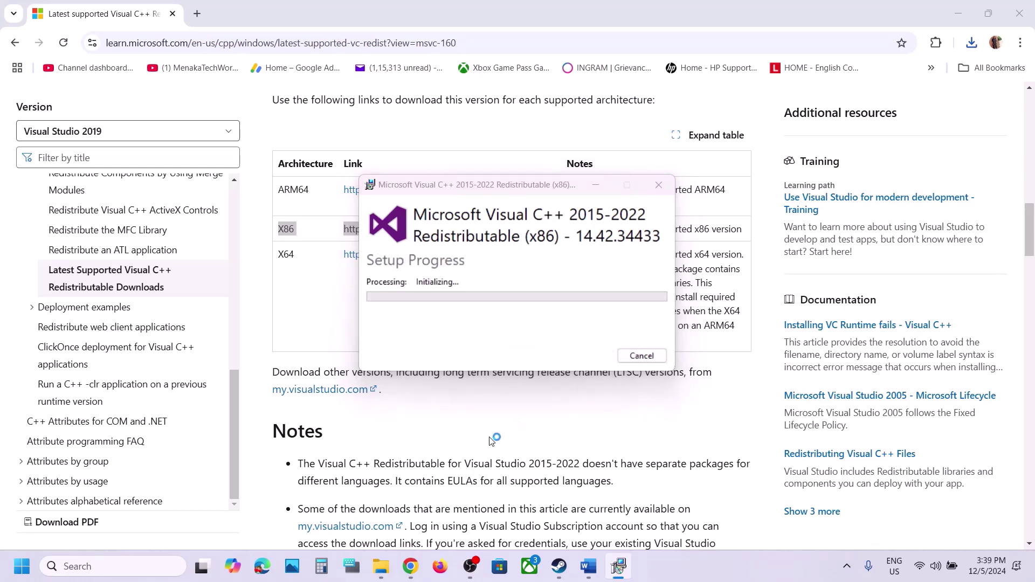
Download the X64 Visual C++ Redistributable, repair its installation, and move the two setup windows apart.
double_click(286, 254)
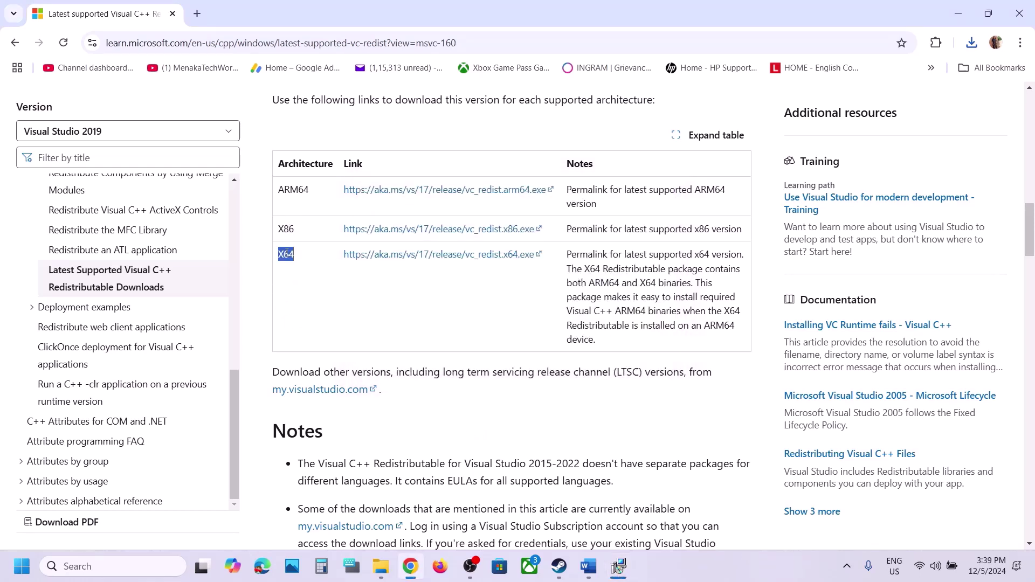
click(485, 258)
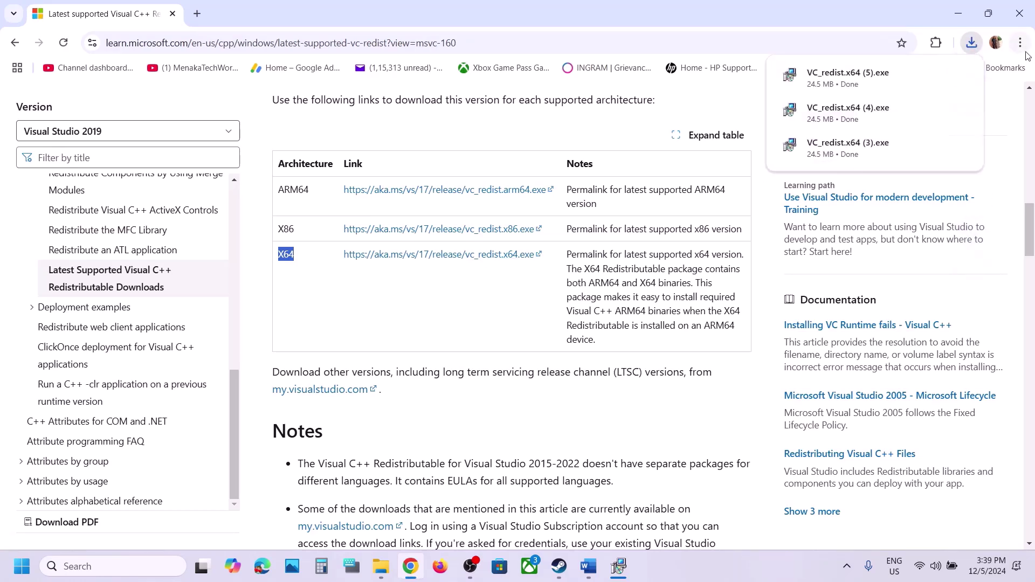
click(863, 78)
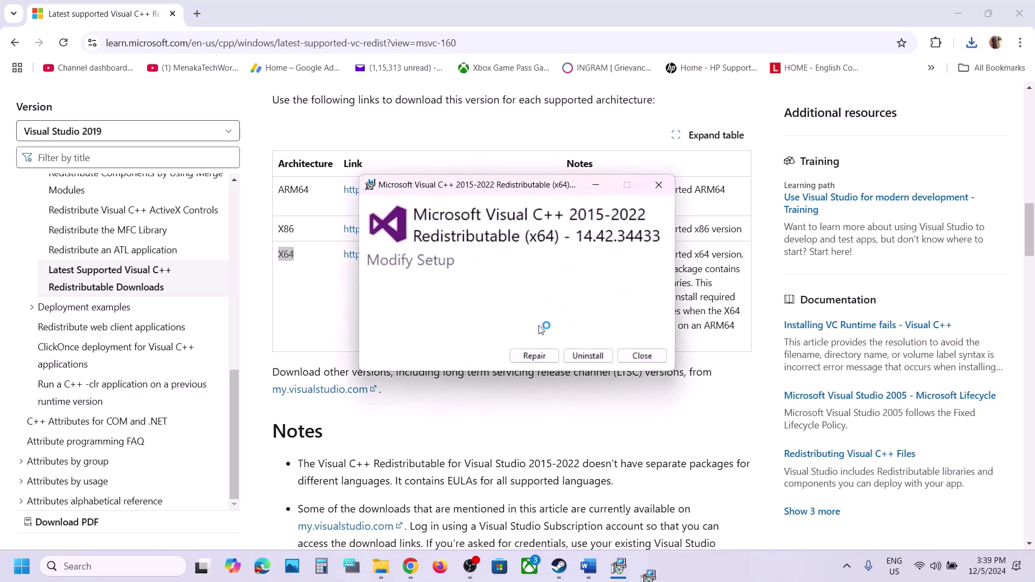
click(539, 356)
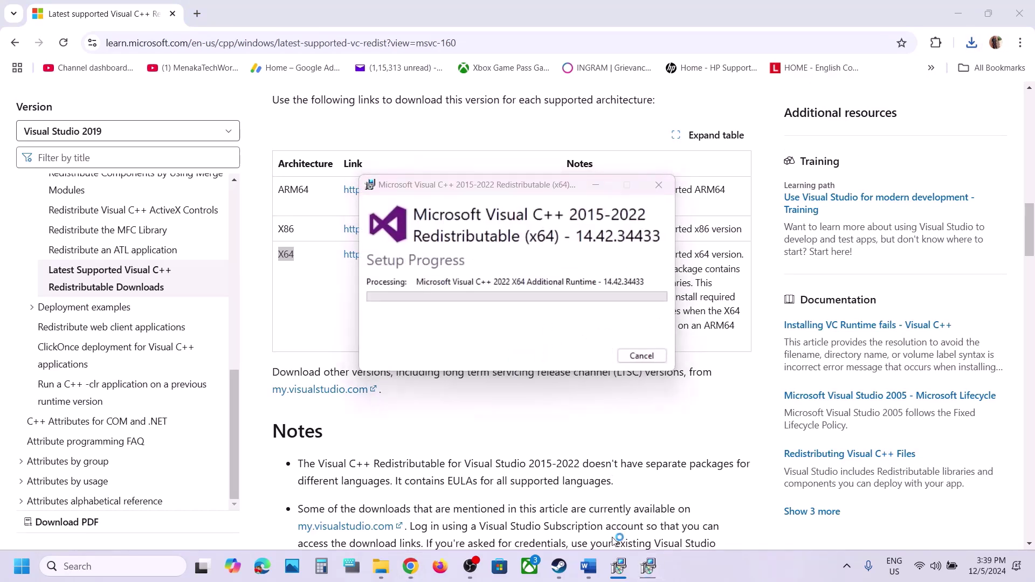
drag(520, 189, 823, 240)
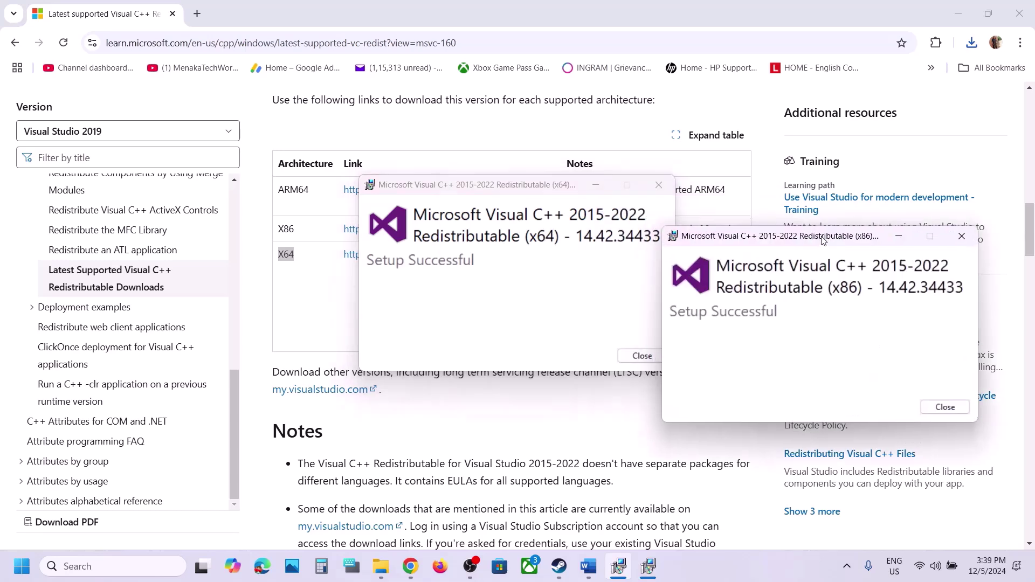
drag(551, 189, 433, 216)
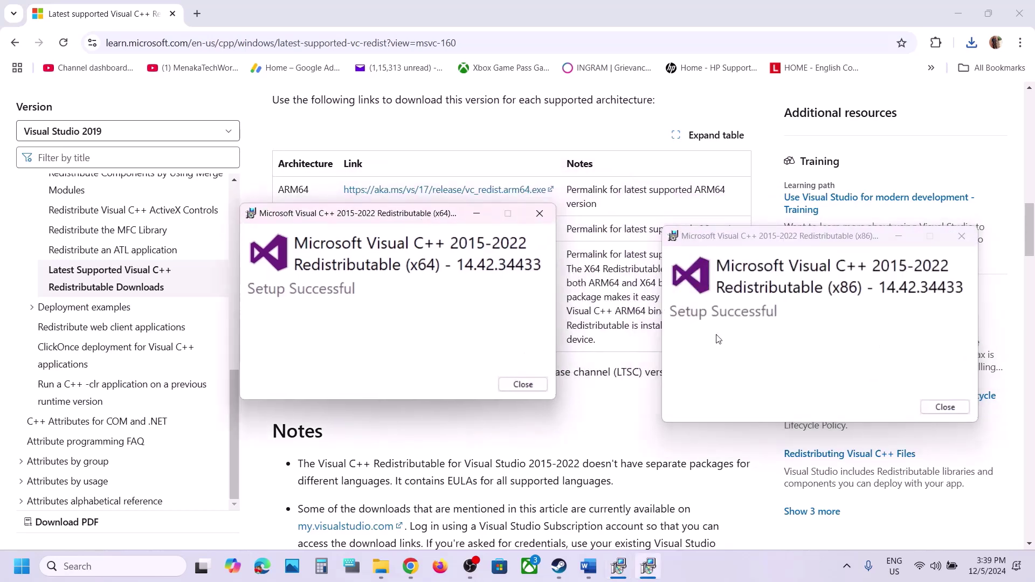
View the computer's power options, dismiss them, and switch to Delta Force's library page in Steam.
click(22, 566)
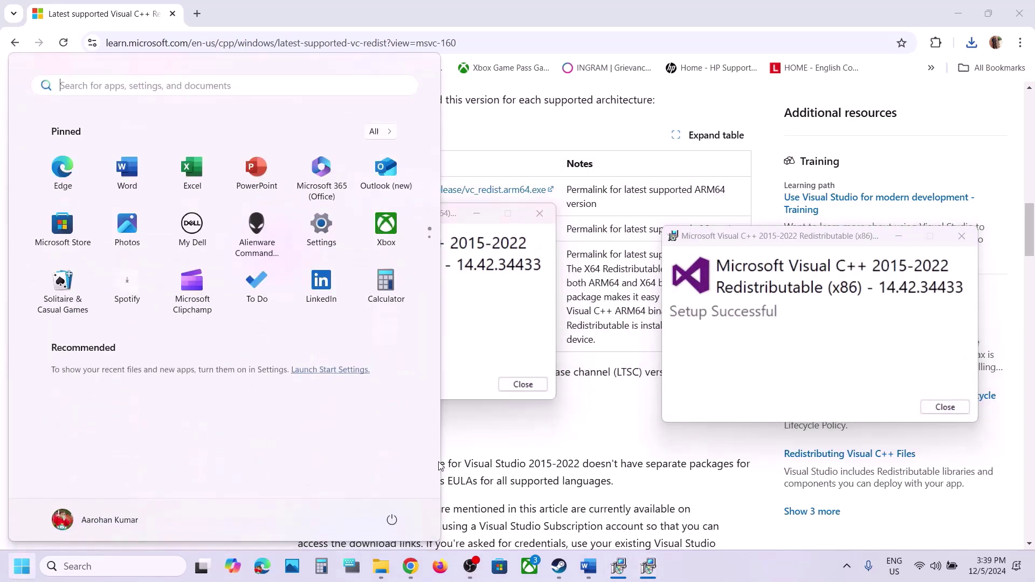
click(391, 520)
click(393, 490)
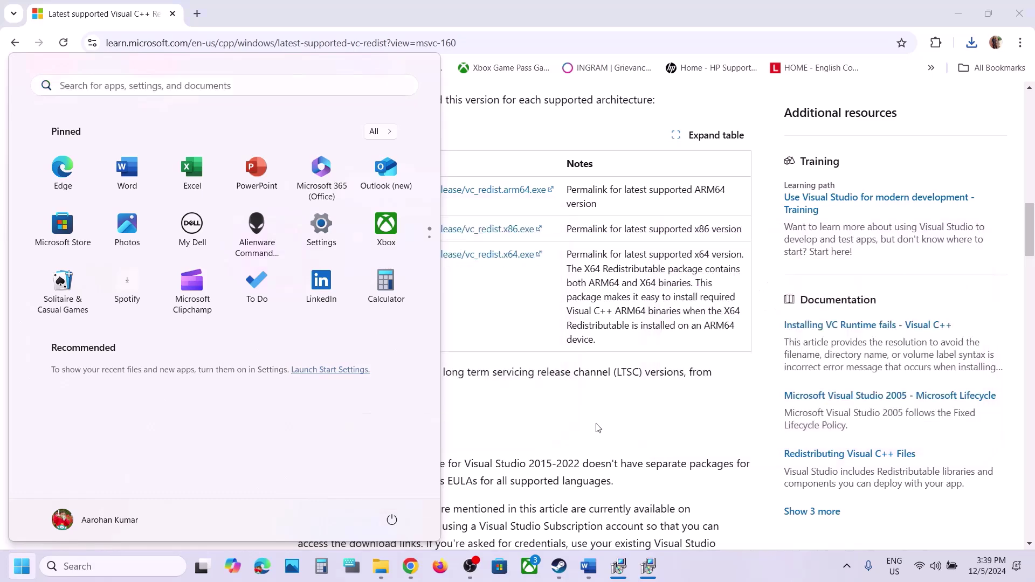
click(598, 428)
click(559, 567)
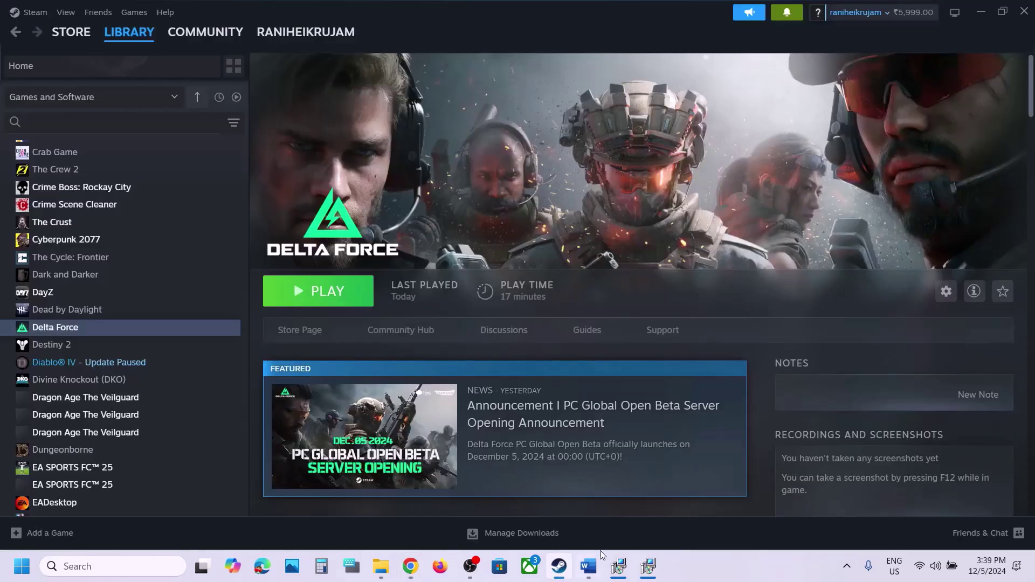
Read Step 10 in the Word document, open Windows Update in Settings, and check for updates.
click(589, 566)
scroll(367, 331, down, 5)
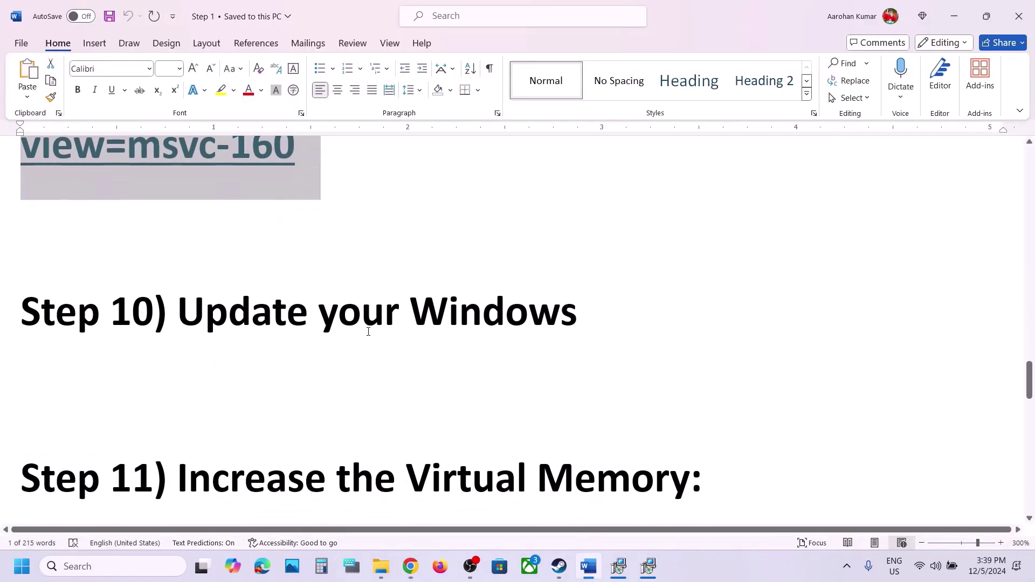
drag(210, 289, 557, 301)
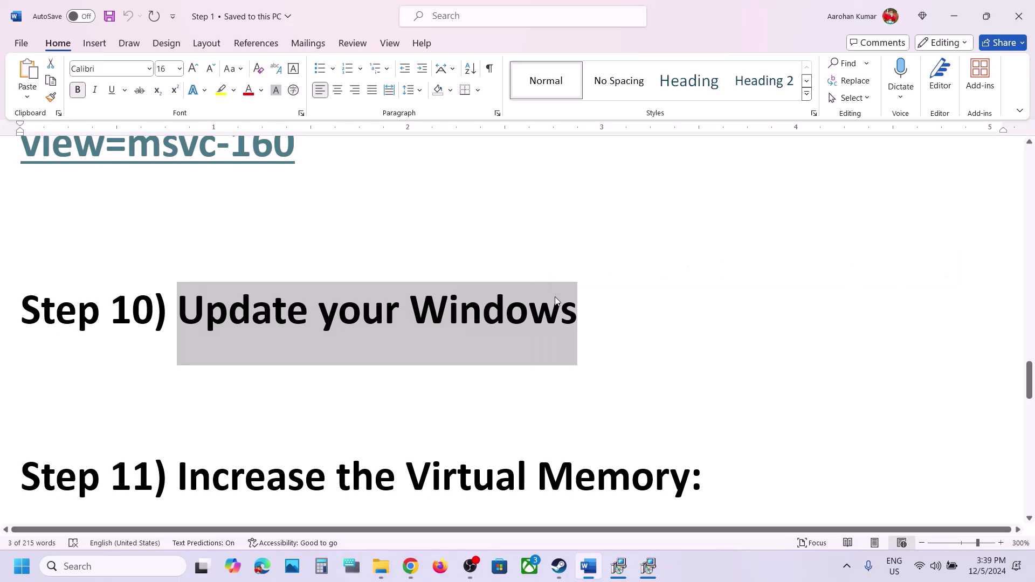
key(super+i)
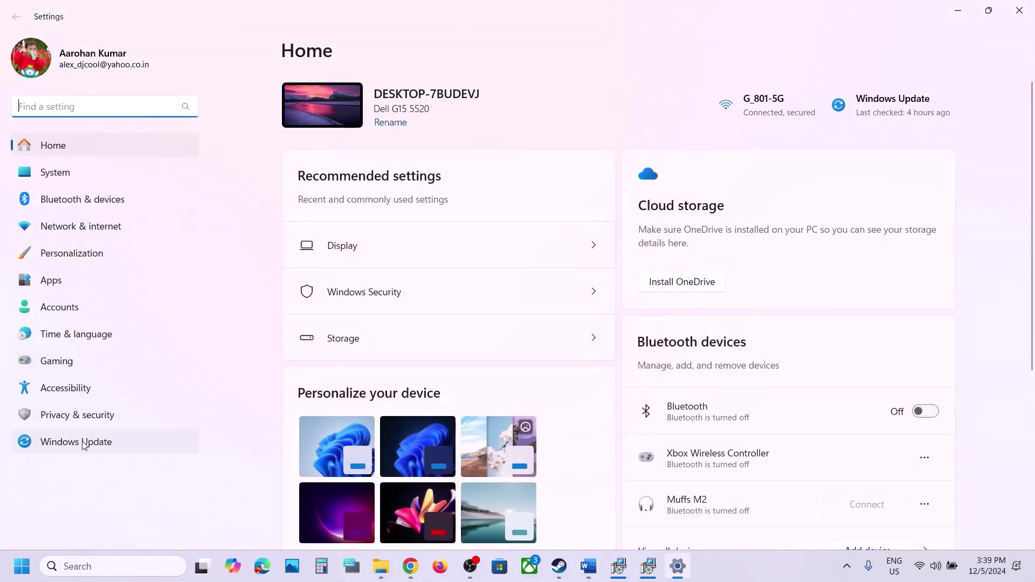
click(83, 443)
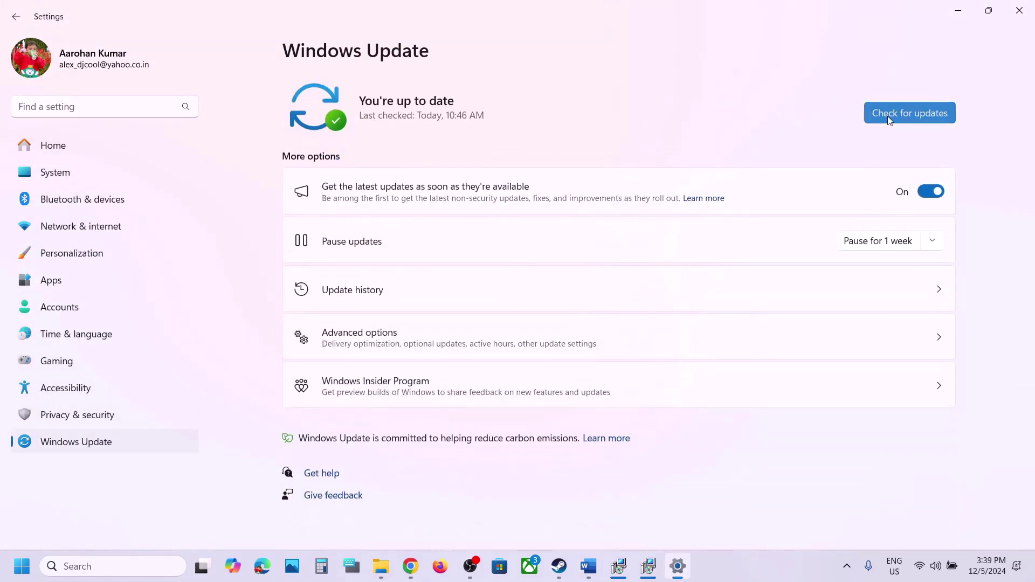
click(889, 120)
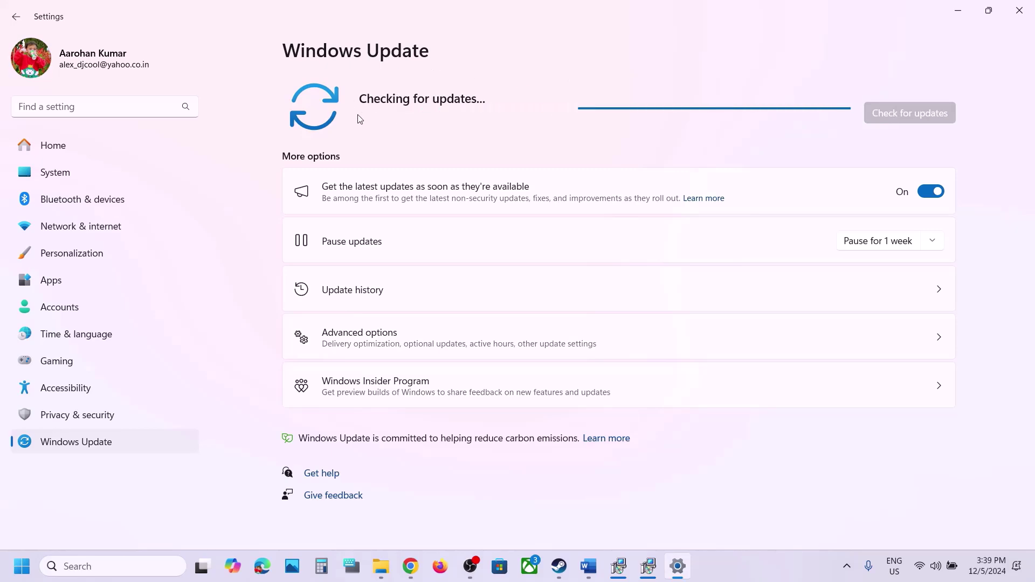
View the computer's power options during the update check and dismiss them.
click(22, 566)
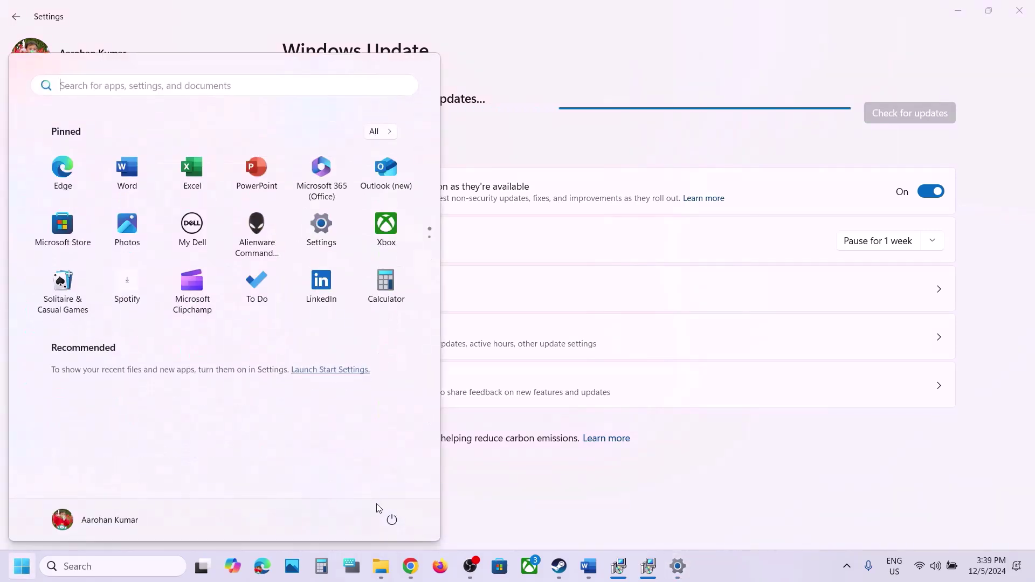
click(392, 520)
click(593, 499)
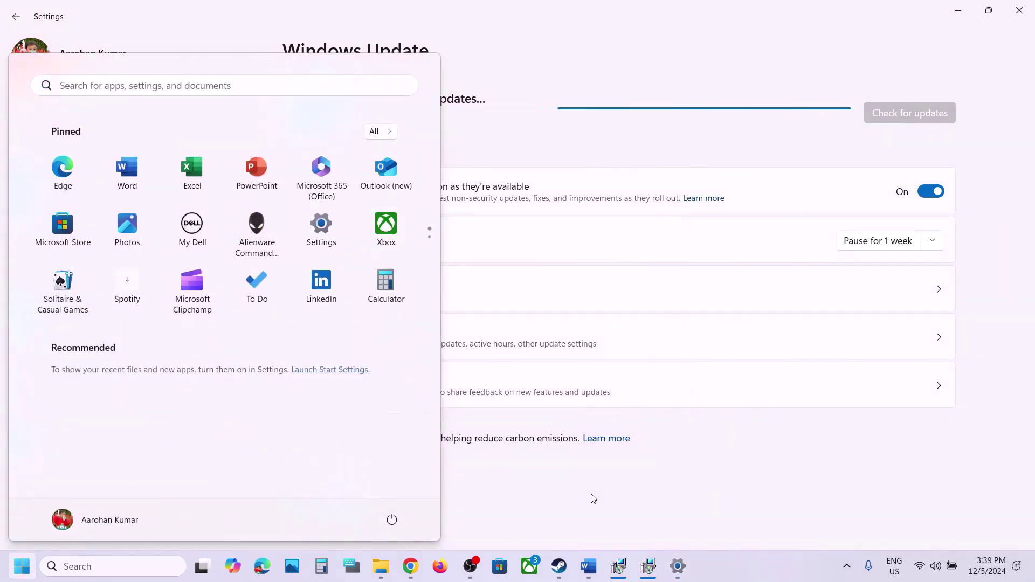
Return to the Word document and read Step 11 on increasing the virtual memory.
click(588, 566)
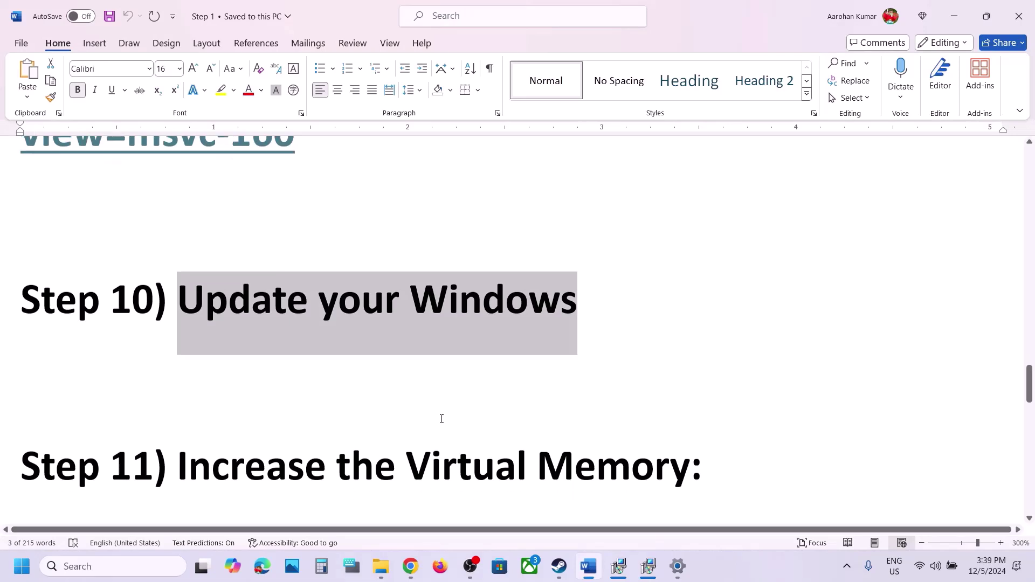
scroll(442, 419, down, 5)
click(758, 575)
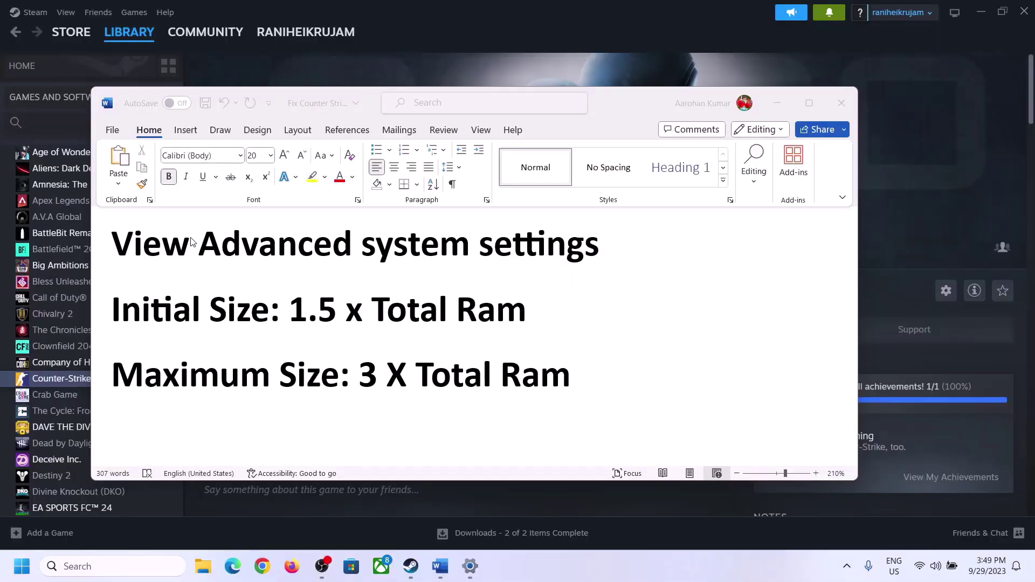
Copy "View Advanced system settings" from the Word notes, search Windows for it, and open System Properties clear of the notes' first words.
click(149, 251)
drag(121, 248, 557, 272)
key(ctrl+c)
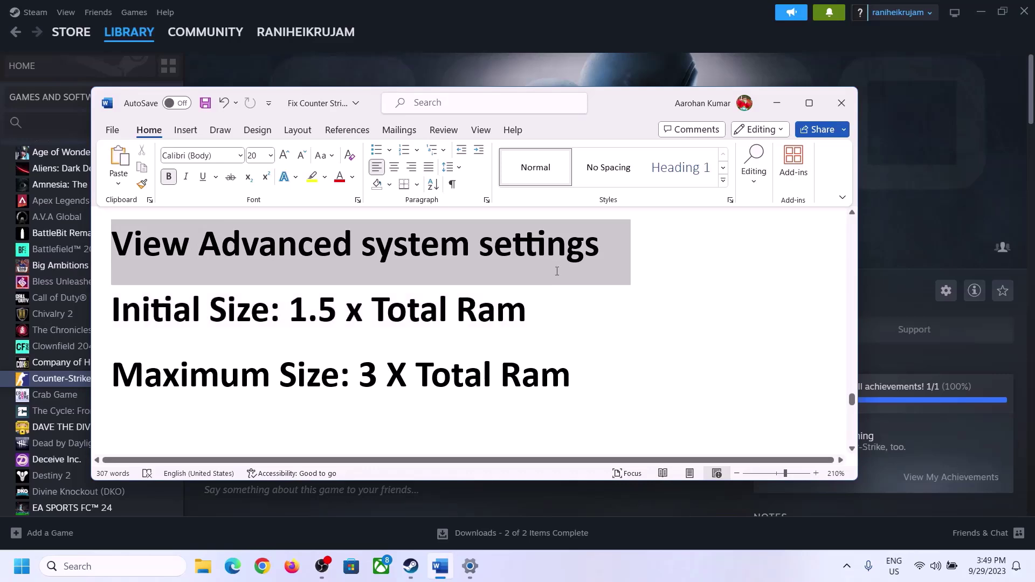
click(122, 566)
key(ctrl+v)
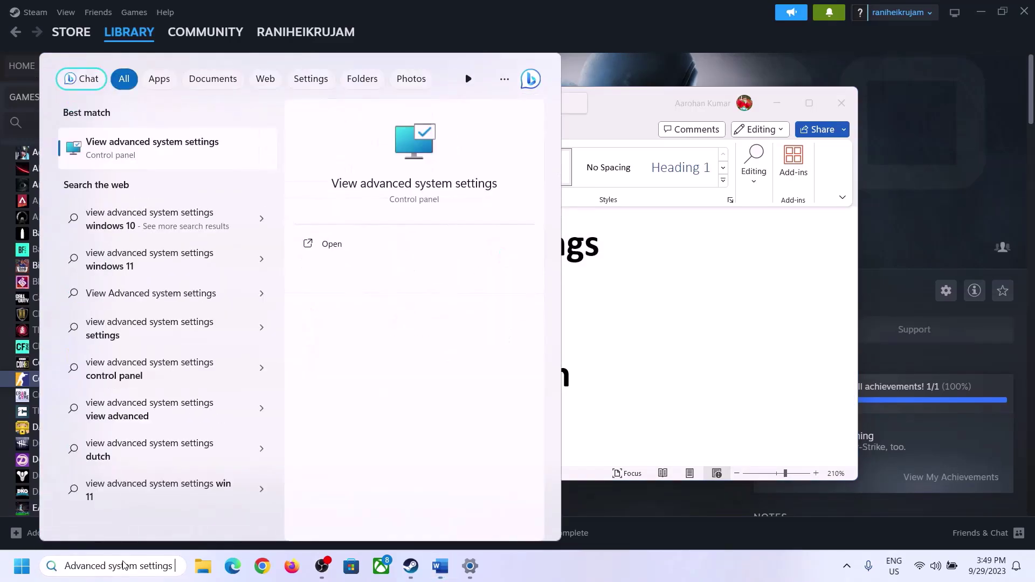
click(147, 156)
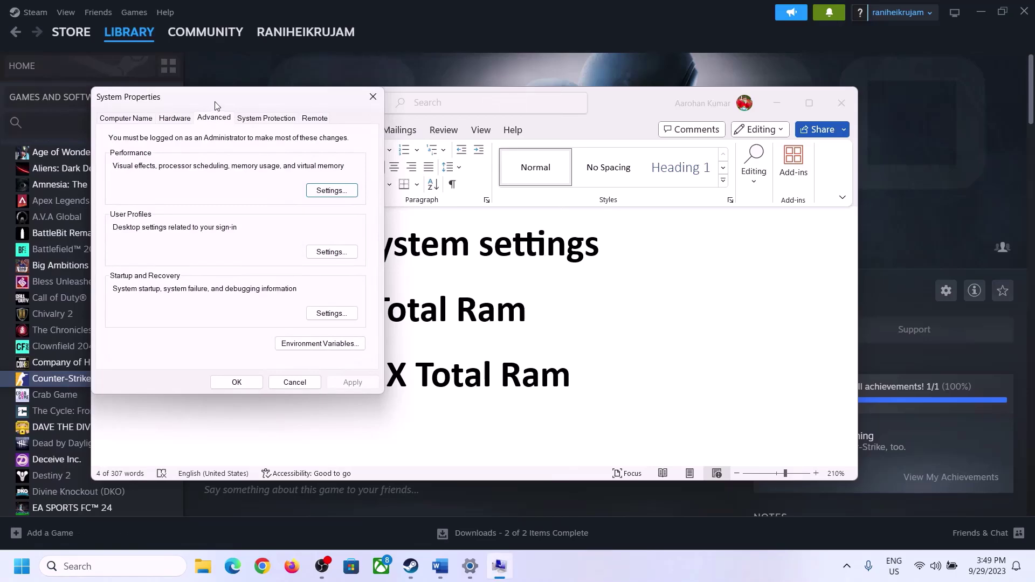
drag(215, 104, 463, 186)
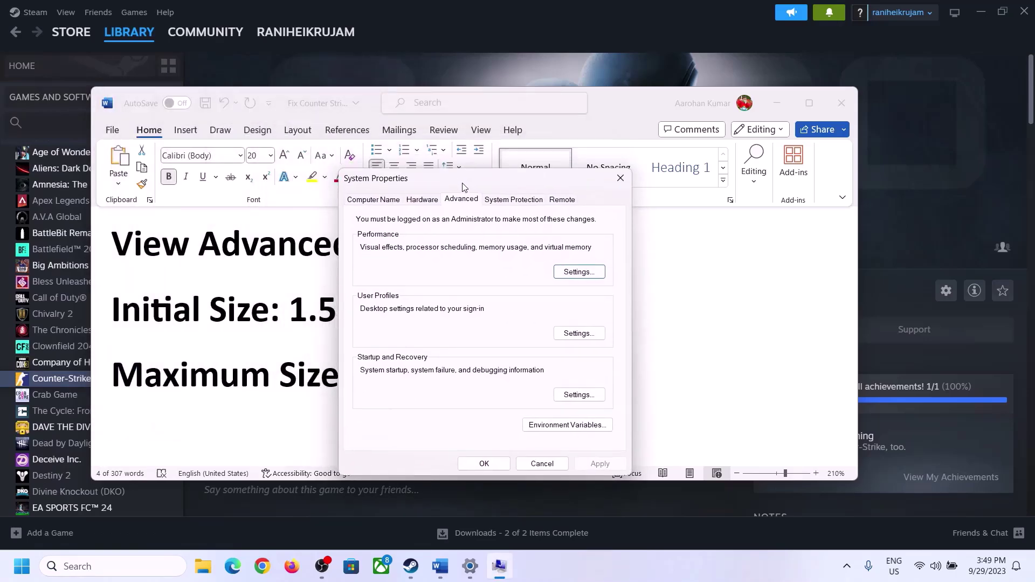
Open the Virtual Memory settings through the advanced performance options in System Properties.
click(579, 272)
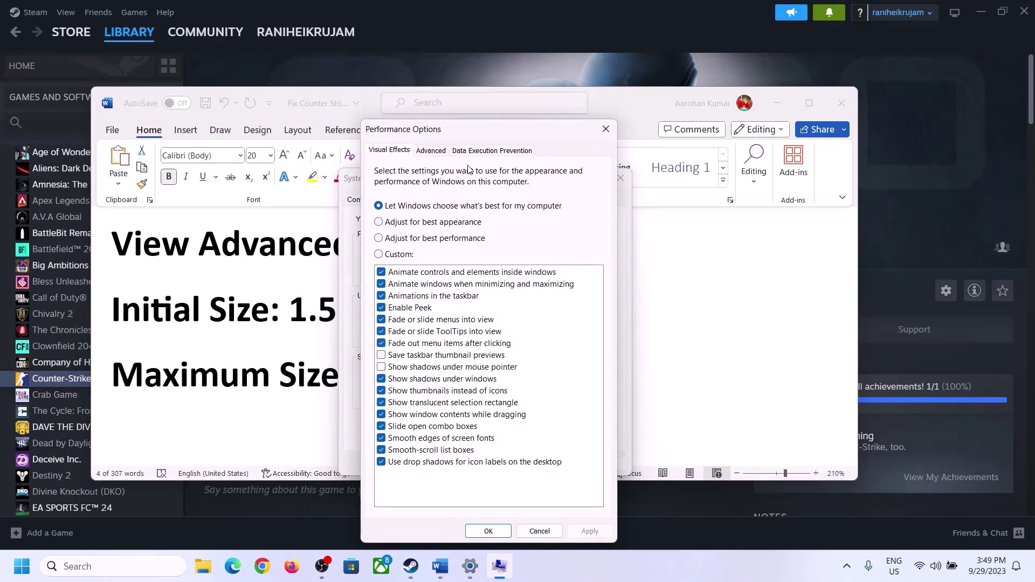
click(431, 151)
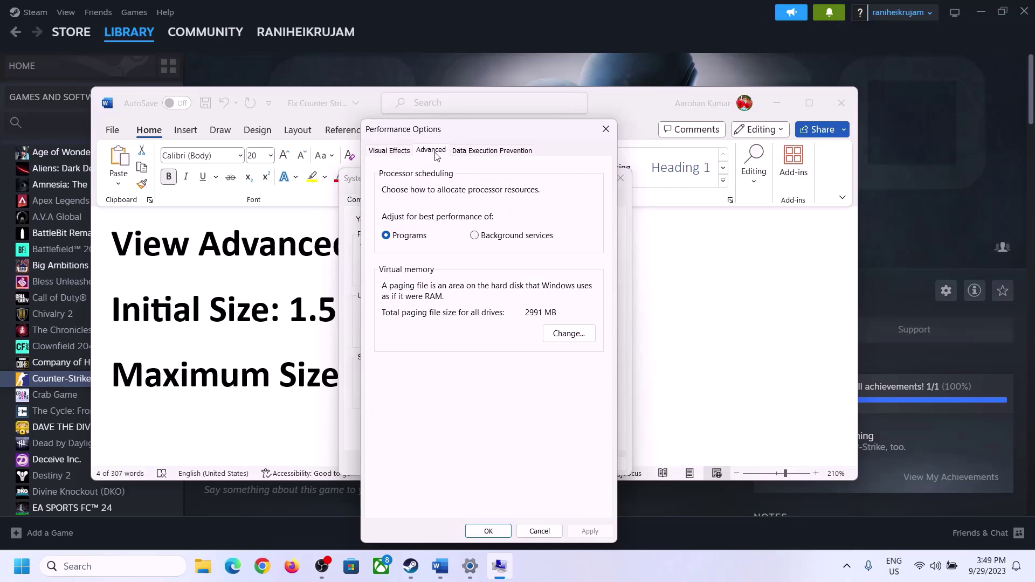
click(572, 333)
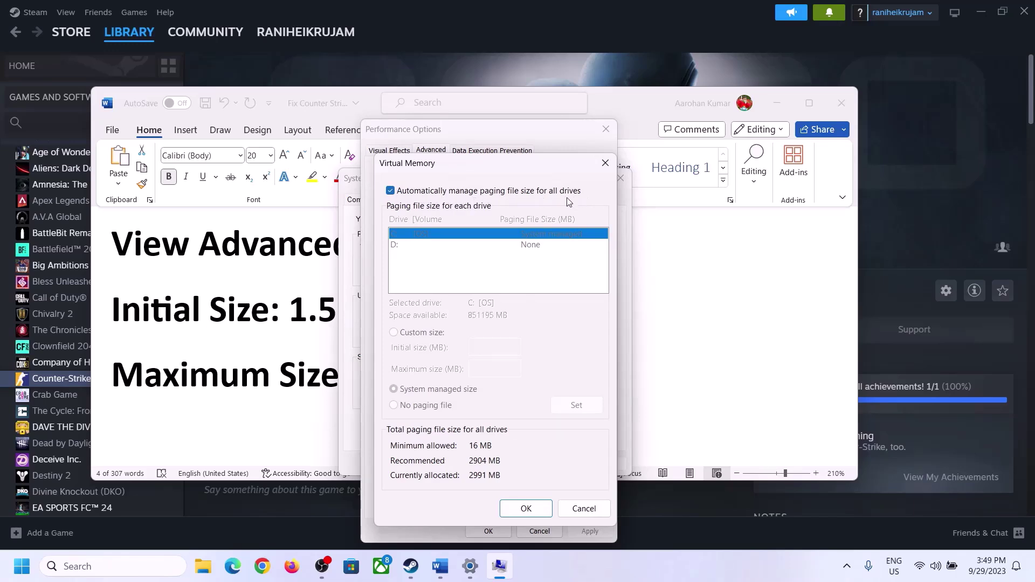
Turn off automatic paging file management and choose a custom size for drive C.
click(390, 191)
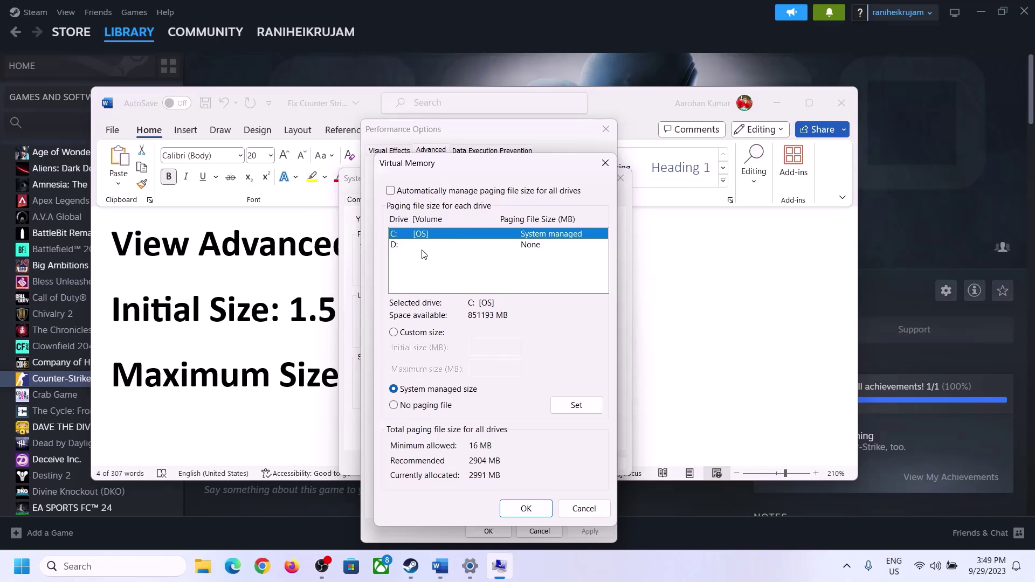
click(394, 334)
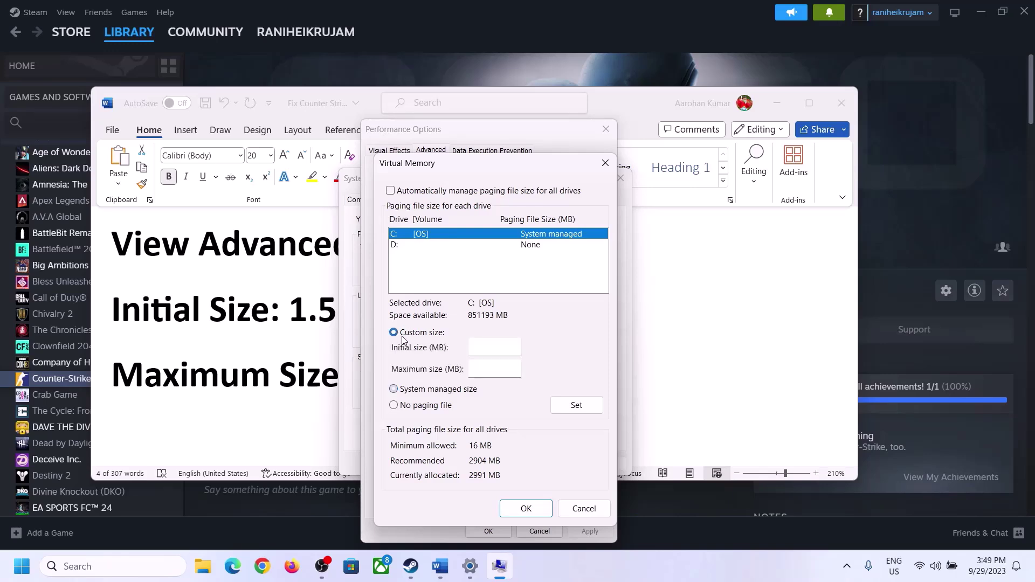
click(495, 347)
Review the "1.5 x Total Ram" initial size formula in the Word notes and check the installed RAM on the Settings About page.
click(292, 320)
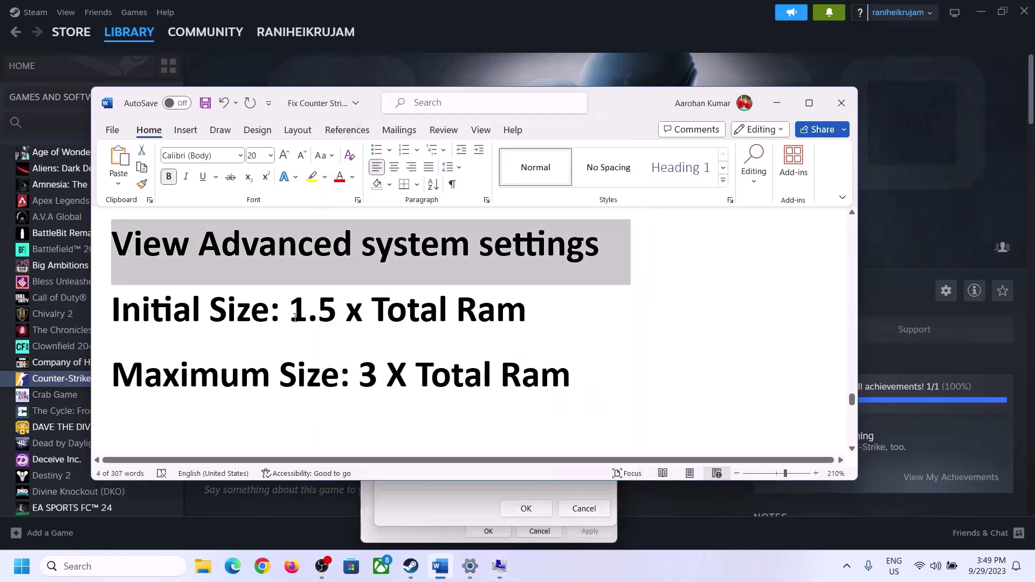
drag(296, 309, 480, 323)
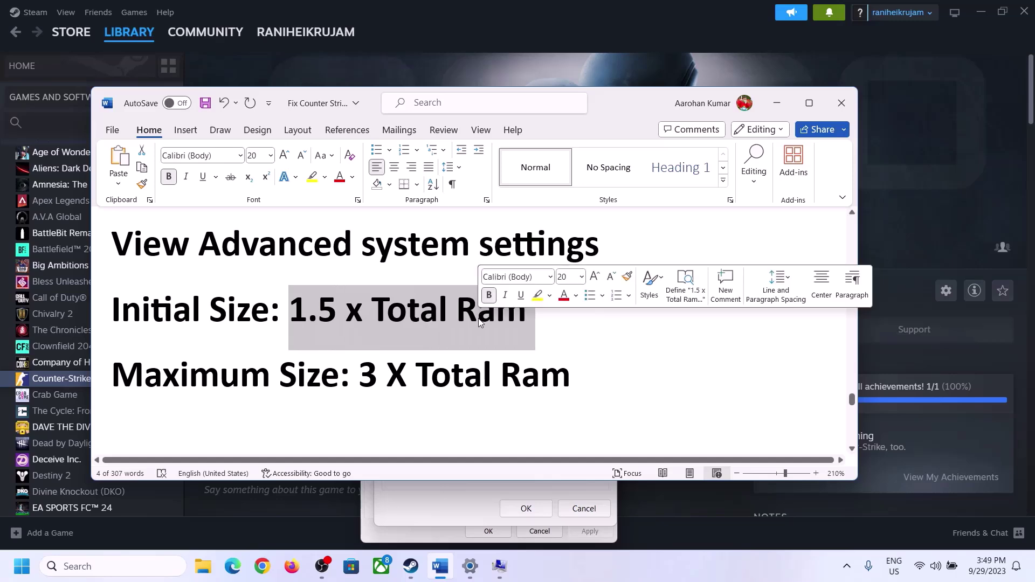
click(471, 567)
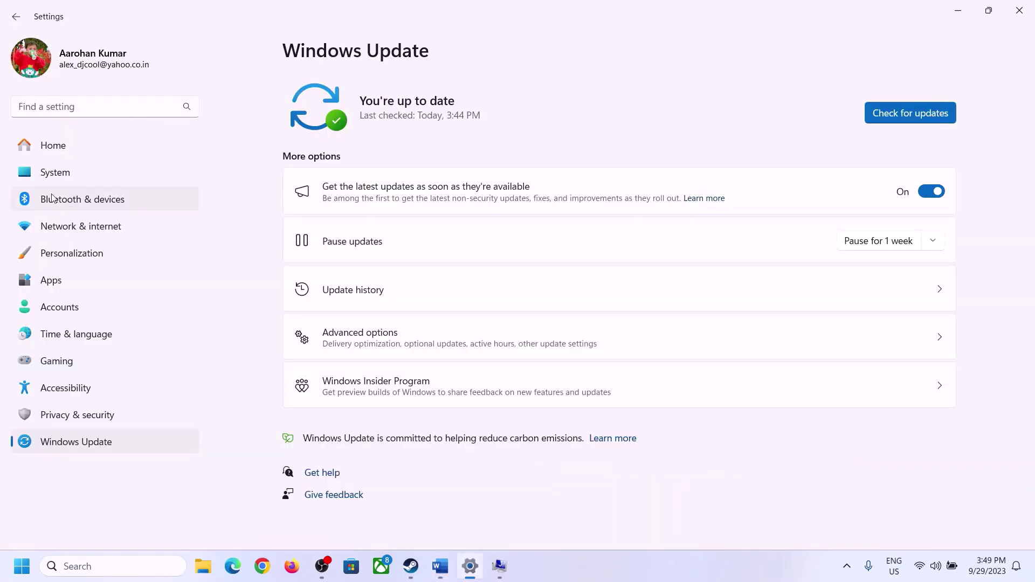
click(50, 173)
scroll(381, 417, down, 6)
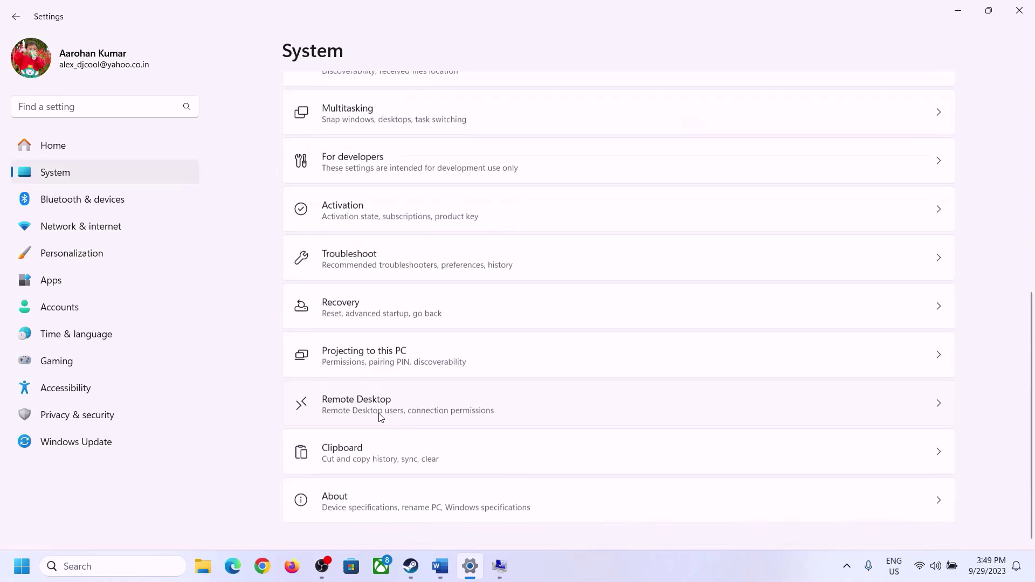
click(340, 511)
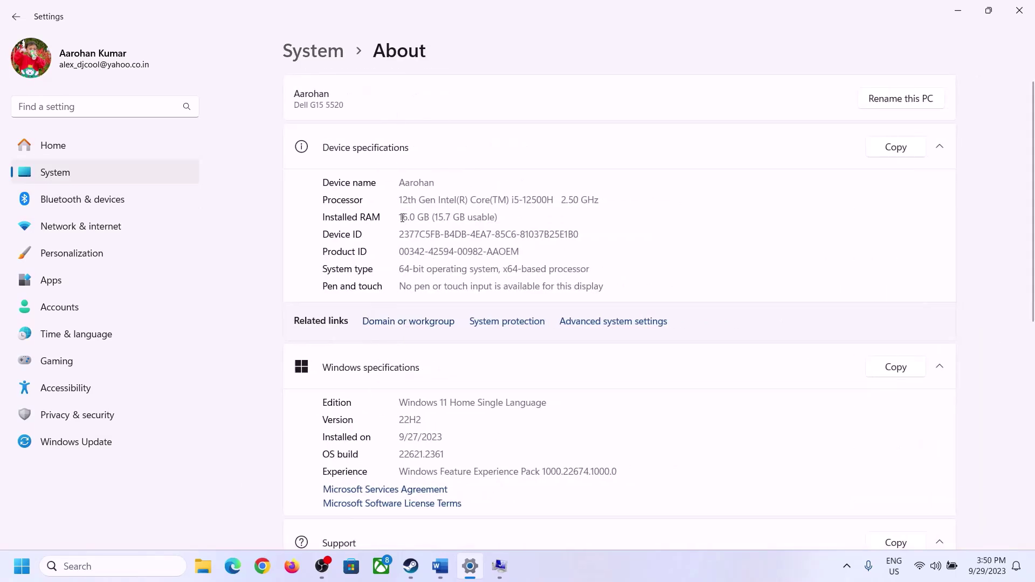
drag(410, 216, 395, 217)
click(416, 218)
drag(412, 216, 396, 212)
Launch Calculator with the Run command calc and place it beside the Word notes' size formulas.
click(495, 569)
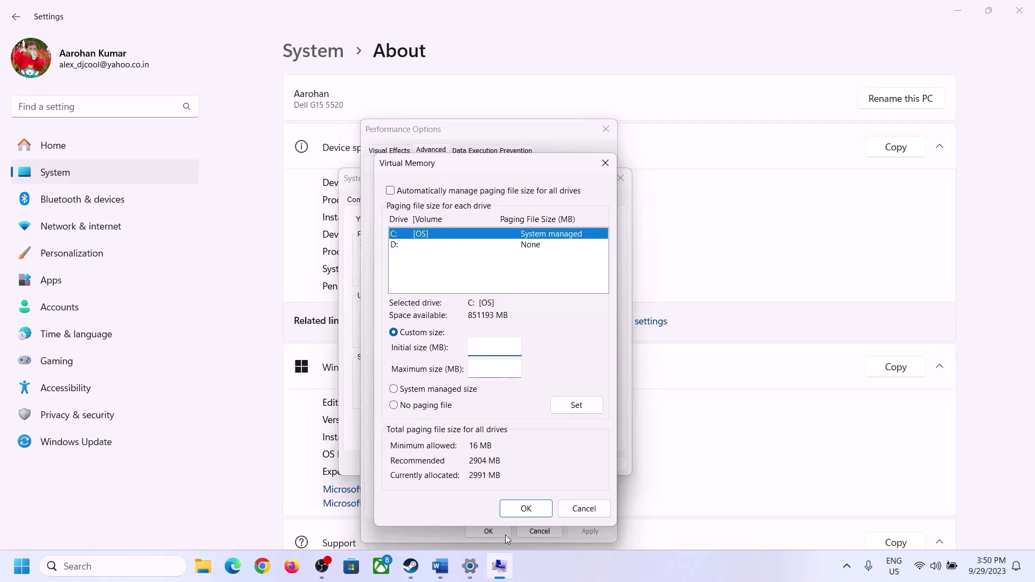
mouse_move(470, 567)
mouse_move(466, 499)
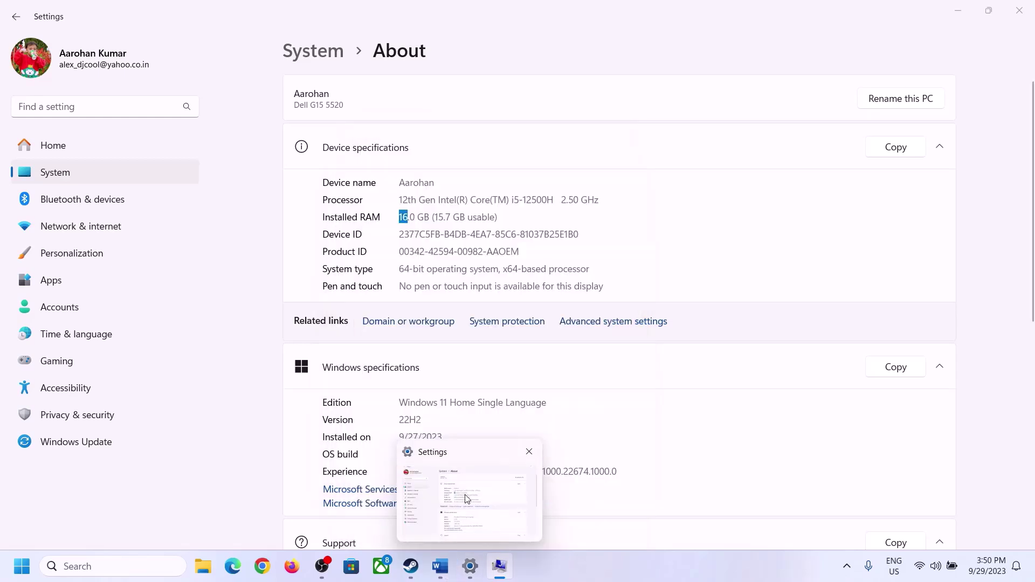
key(super+r)
text(c)
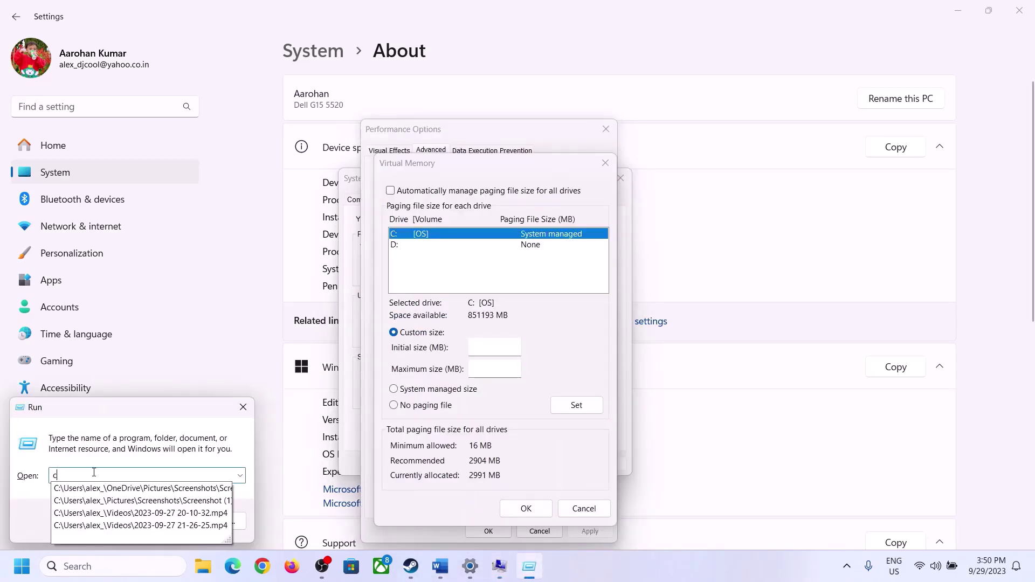
text(alc)
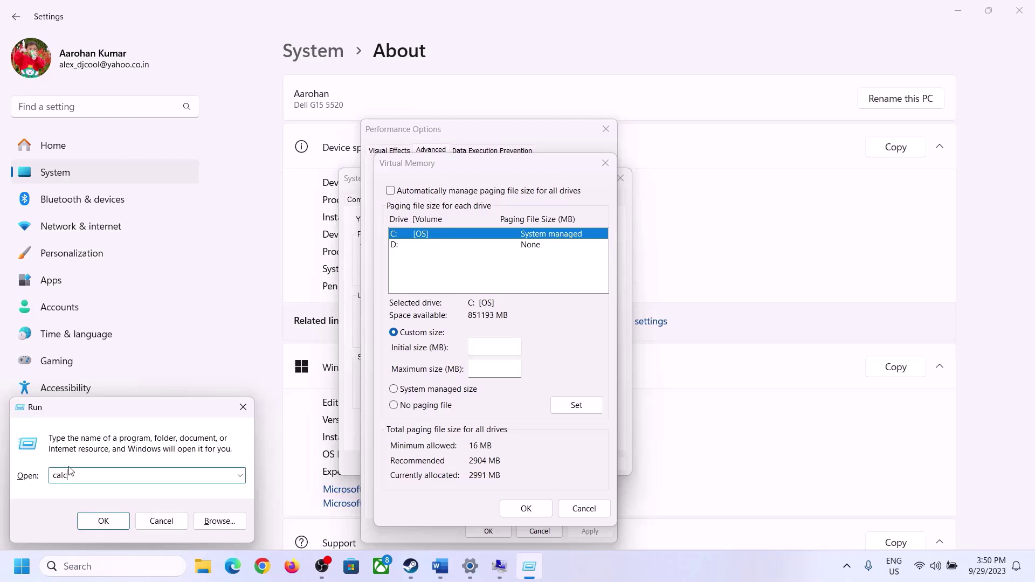
click(101, 521)
drag(129, 20, 753, 181)
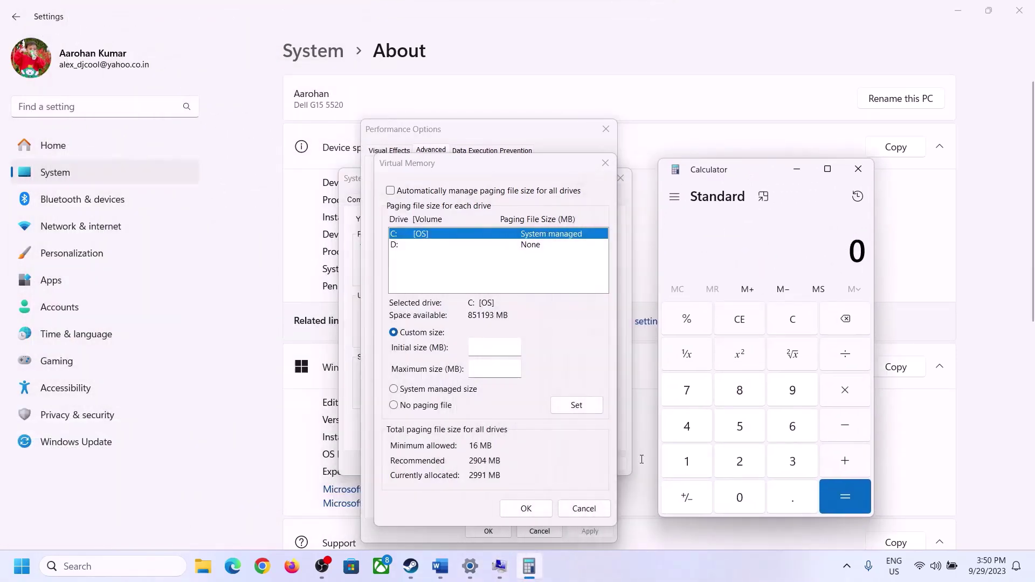
click(439, 576)
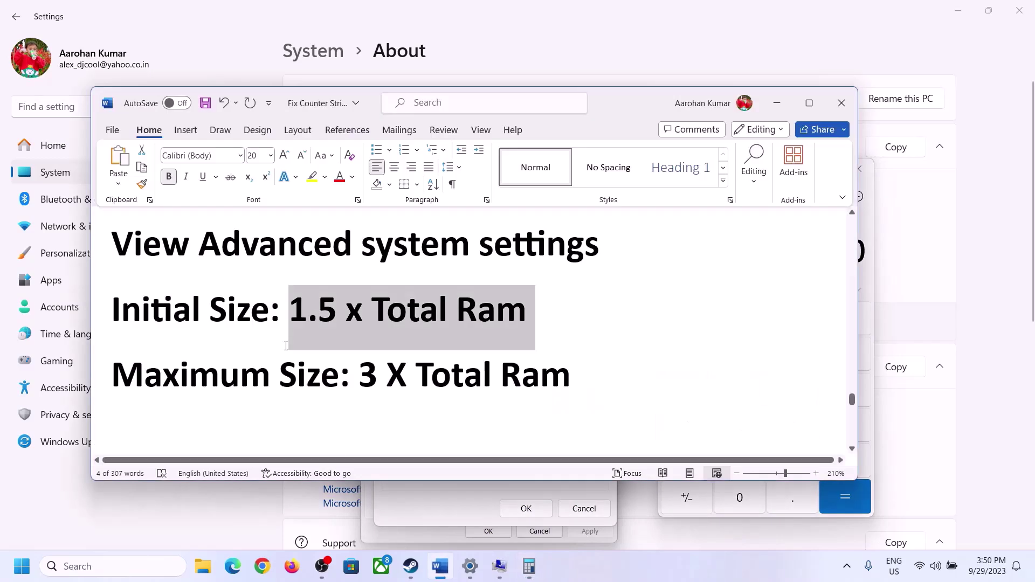
click(530, 565)
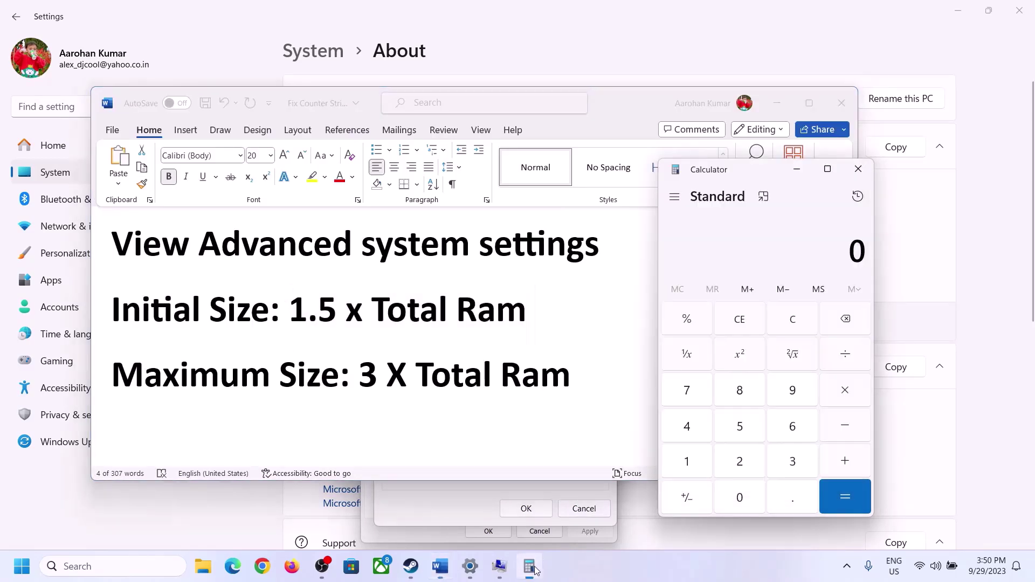
click(690, 463)
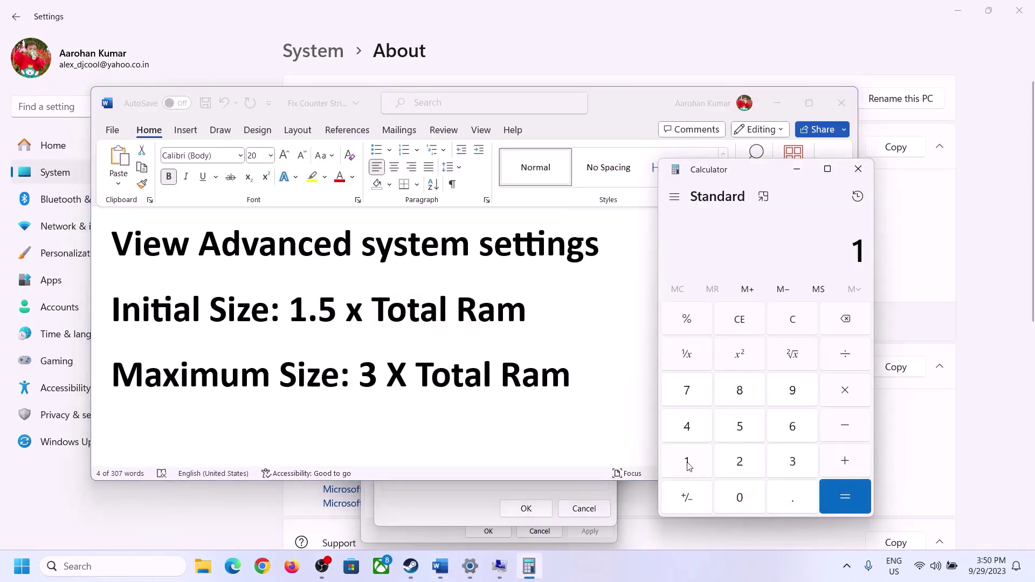
click(789, 432)
click(796, 331)
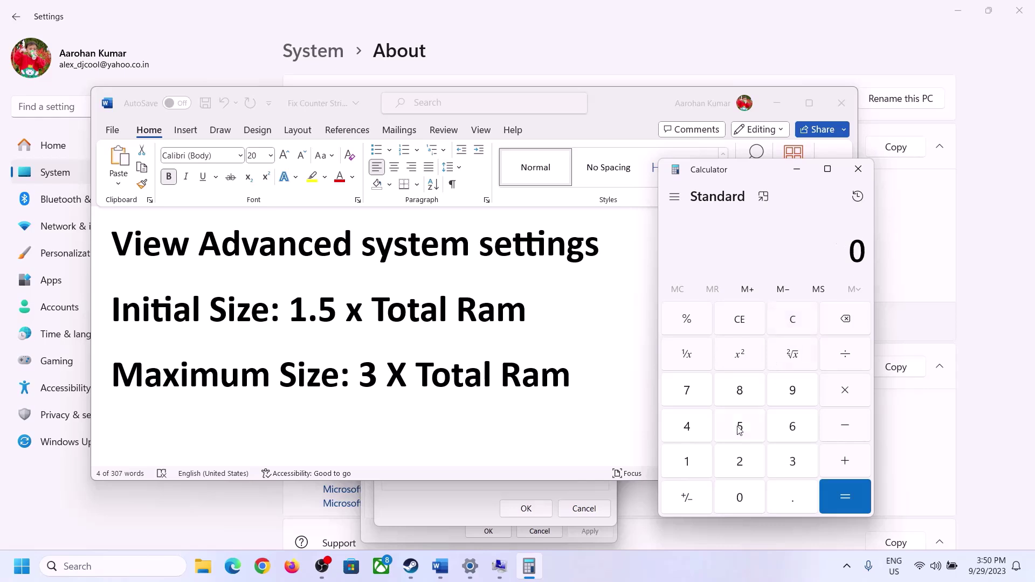
Convert the installed RAM to megabytes in Calculator by computing 16 × 1024.
click(694, 463)
click(777, 431)
click(845, 396)
click(686, 469)
click(740, 498)
click(739, 464)
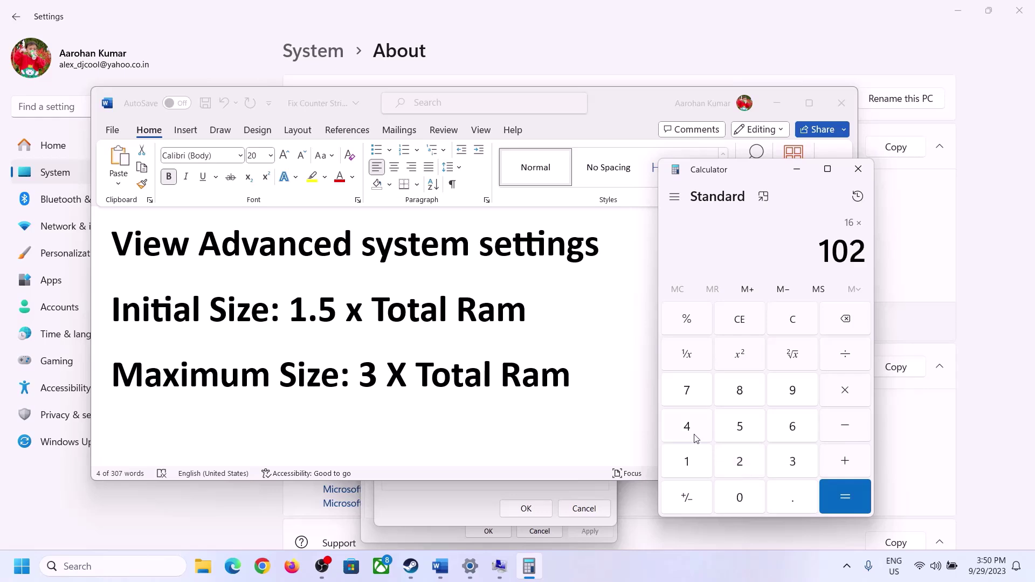
click(693, 434)
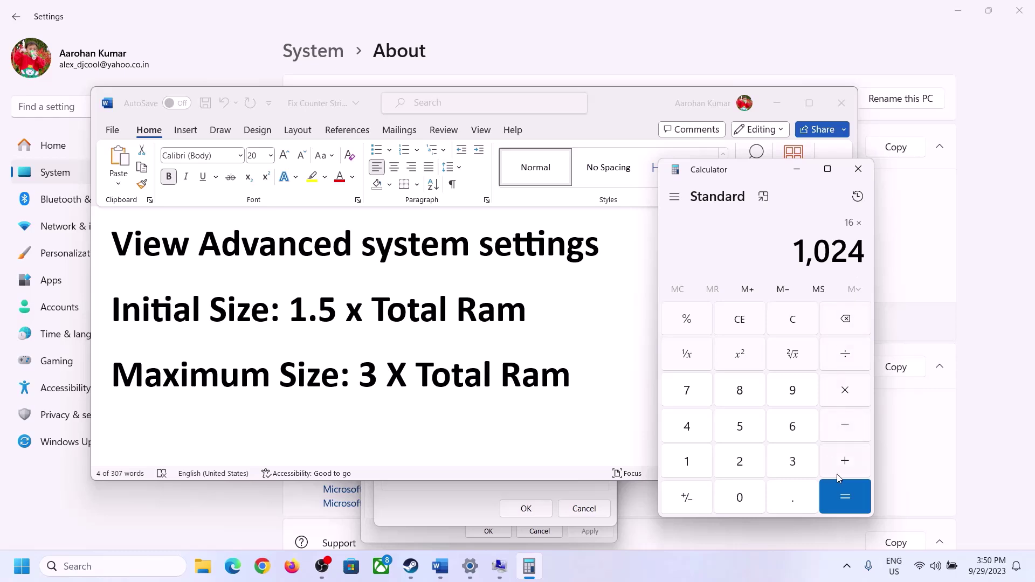
click(844, 499)
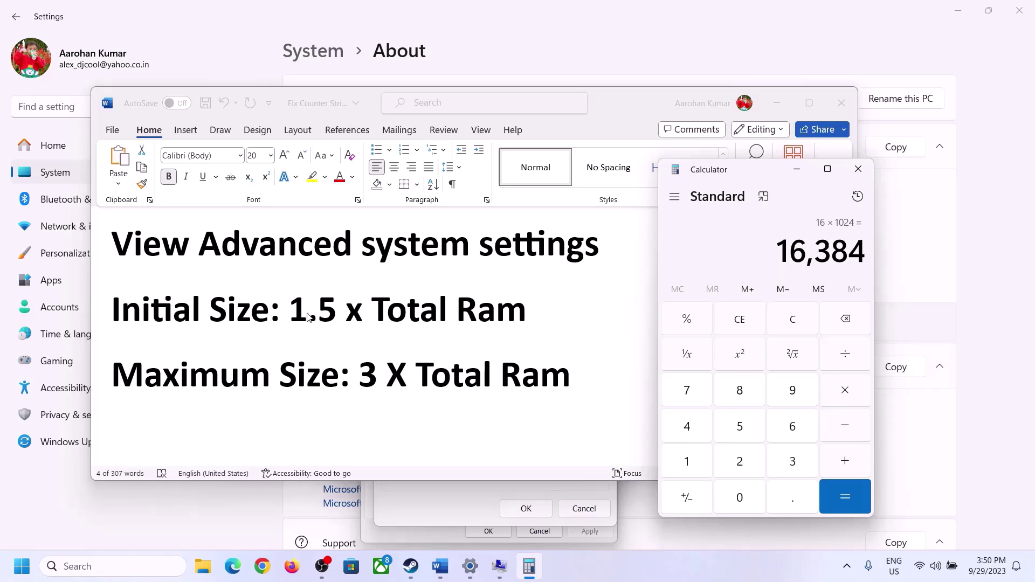
Multiply the RAM in megabytes by 1.5 and enter 24576 as the paging file's initial size in Virtual Memory.
click(847, 394)
click(703, 465)
click(790, 507)
click(741, 426)
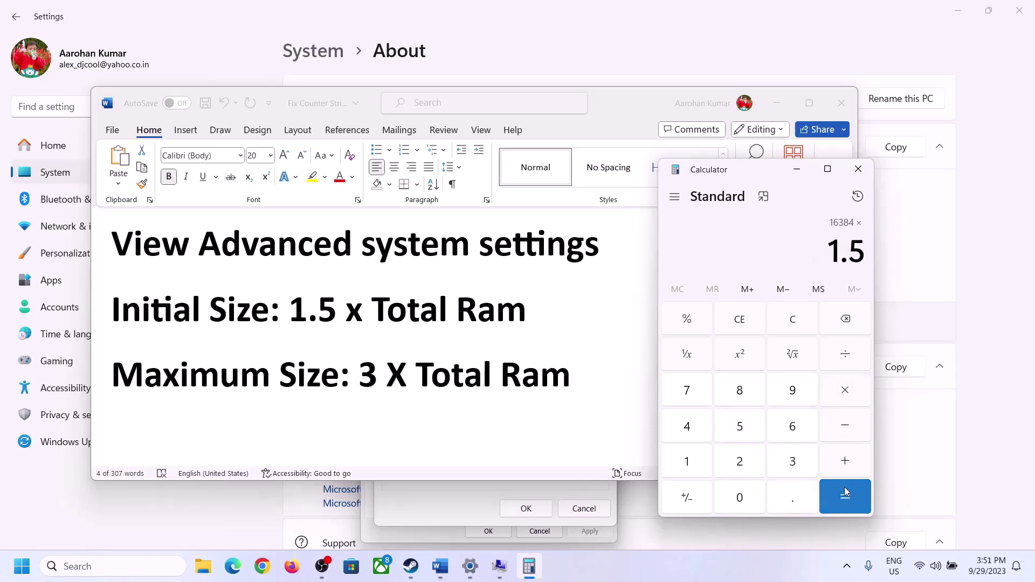
click(843, 493)
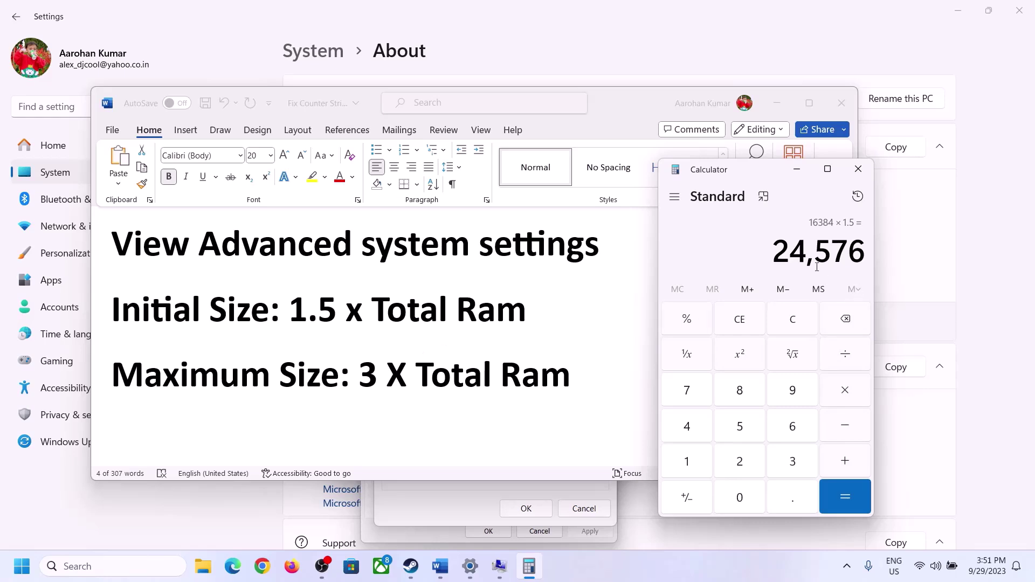
click(457, 503)
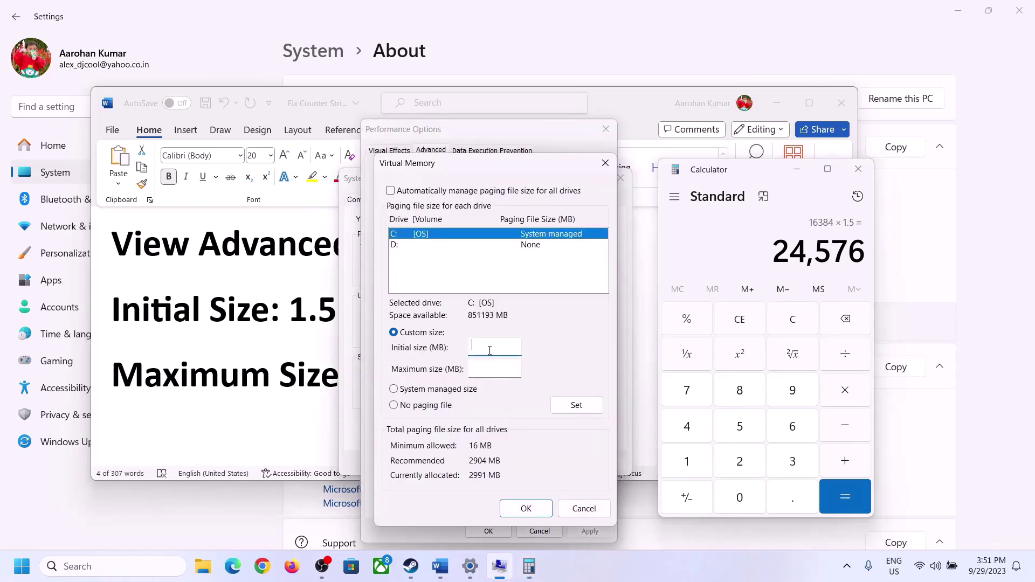
text(24576)
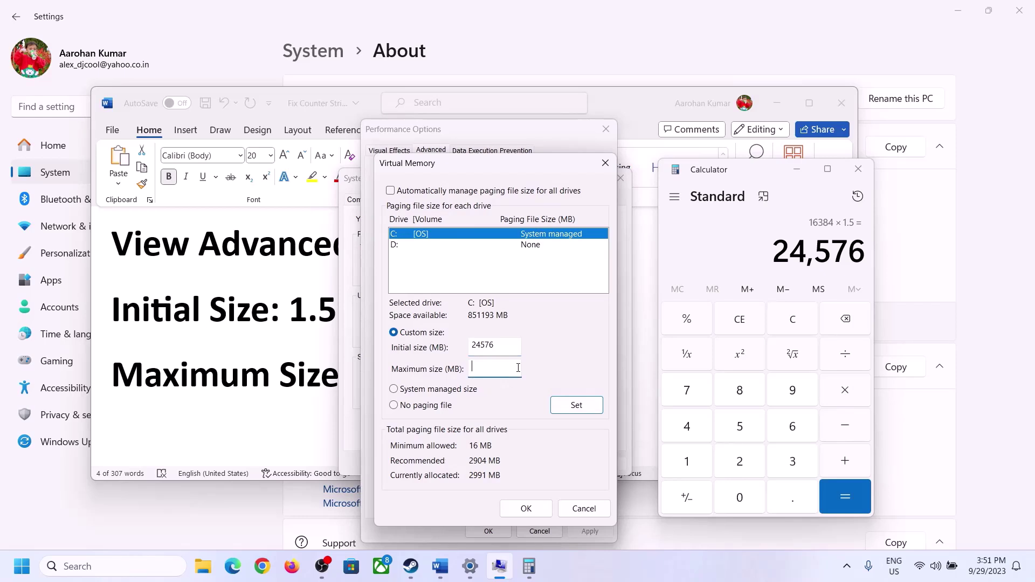
Check the maximum size formula in the Word notes, clear the calculator, and review the installed RAM in Settings again.
click(307, 377)
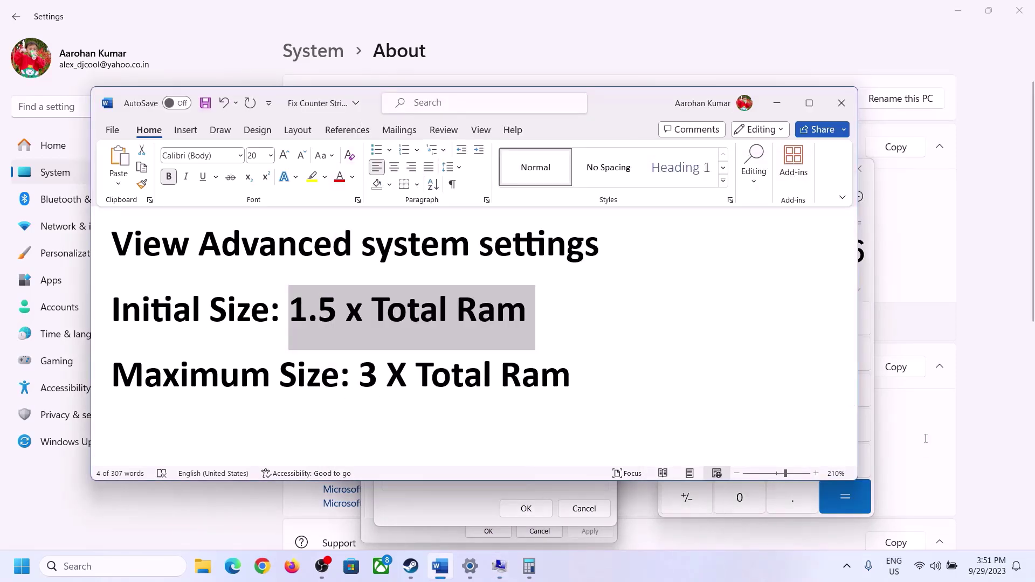
click(869, 281)
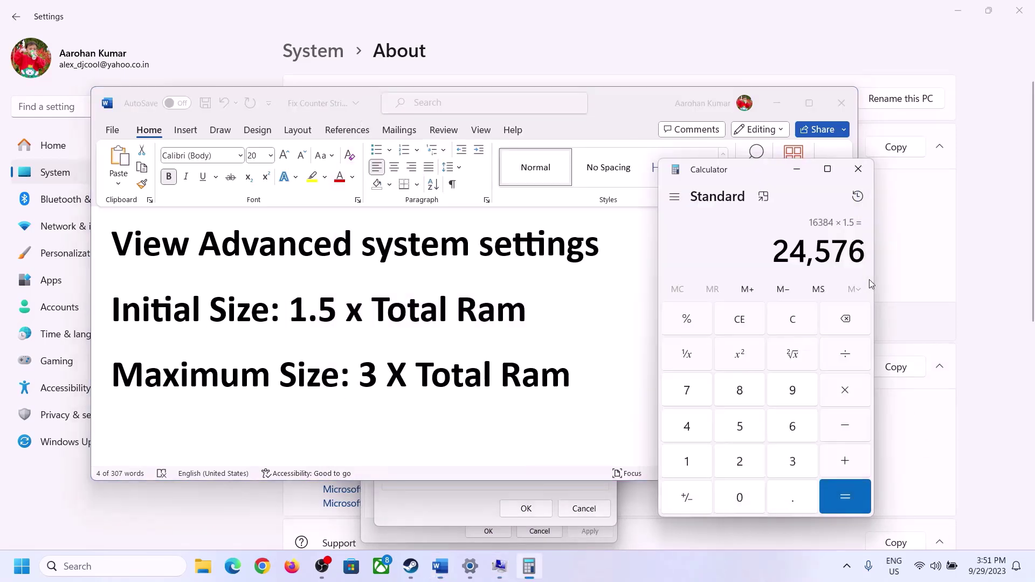
click(802, 322)
click(471, 571)
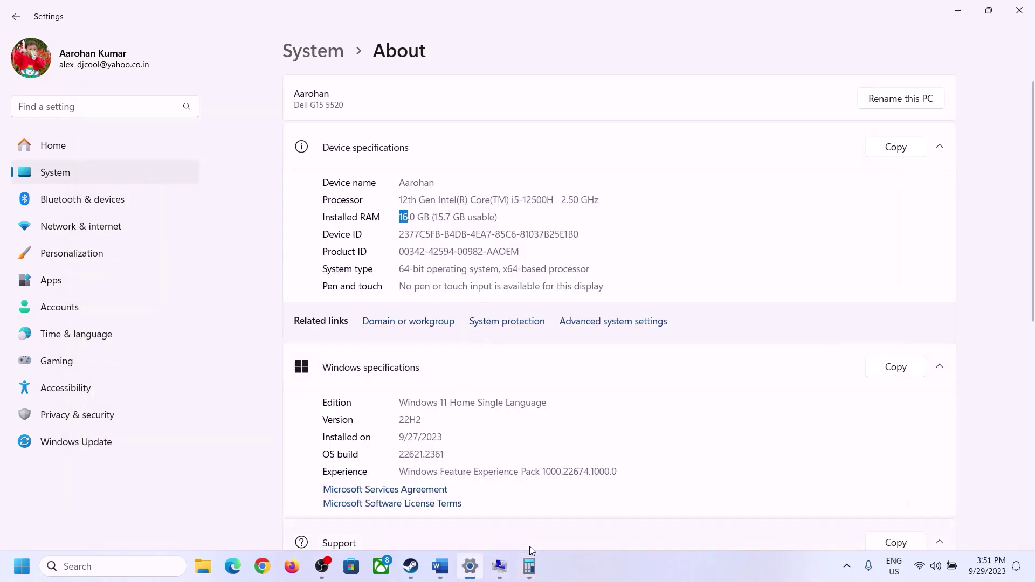
click(529, 565)
Calculate 16 × 1024 again in Calculator as the base for the maximum paging file size.
click(695, 458)
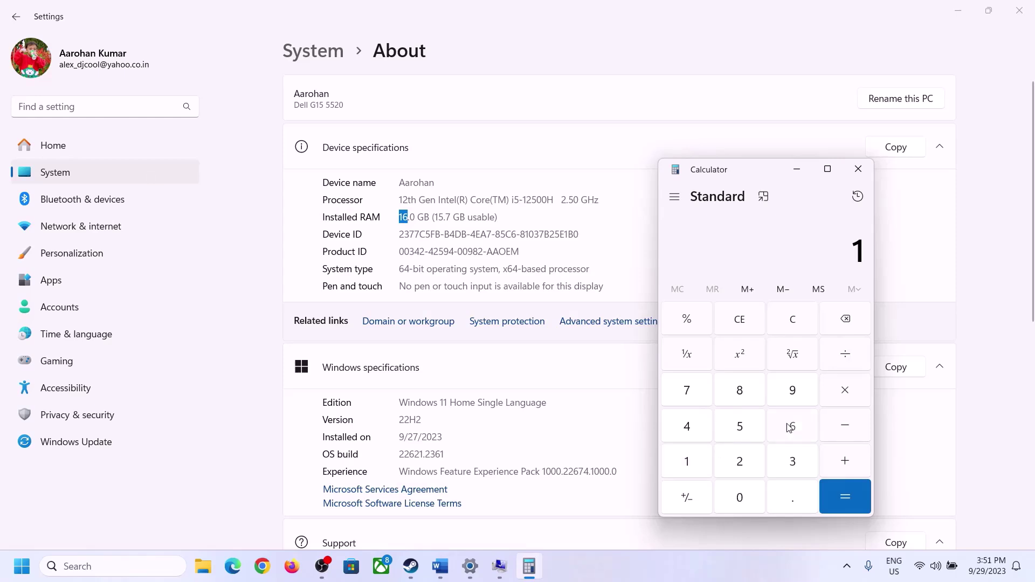
click(790, 427)
click(842, 391)
click(694, 456)
click(731, 491)
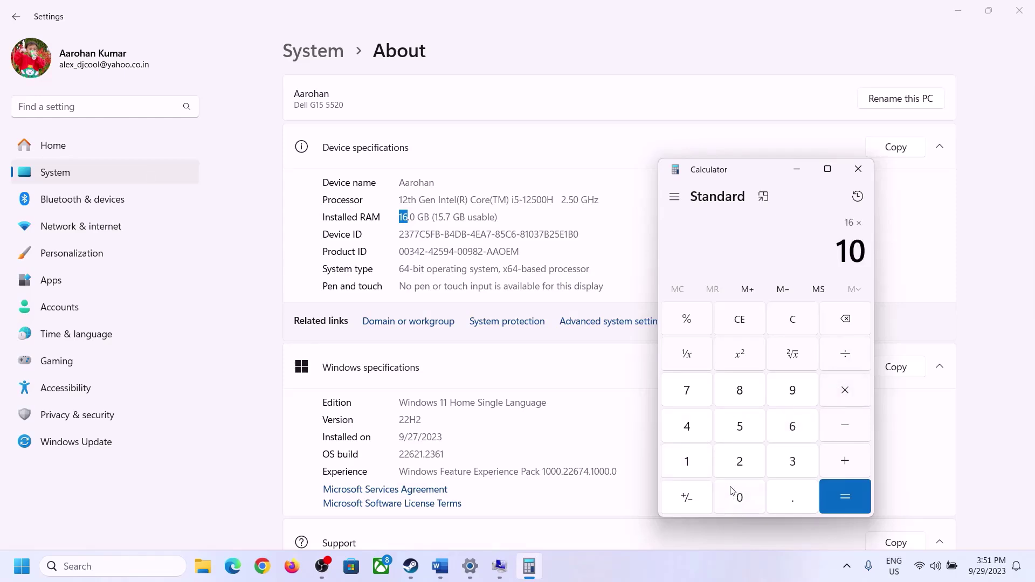
click(739, 461)
click(687, 426)
click(835, 501)
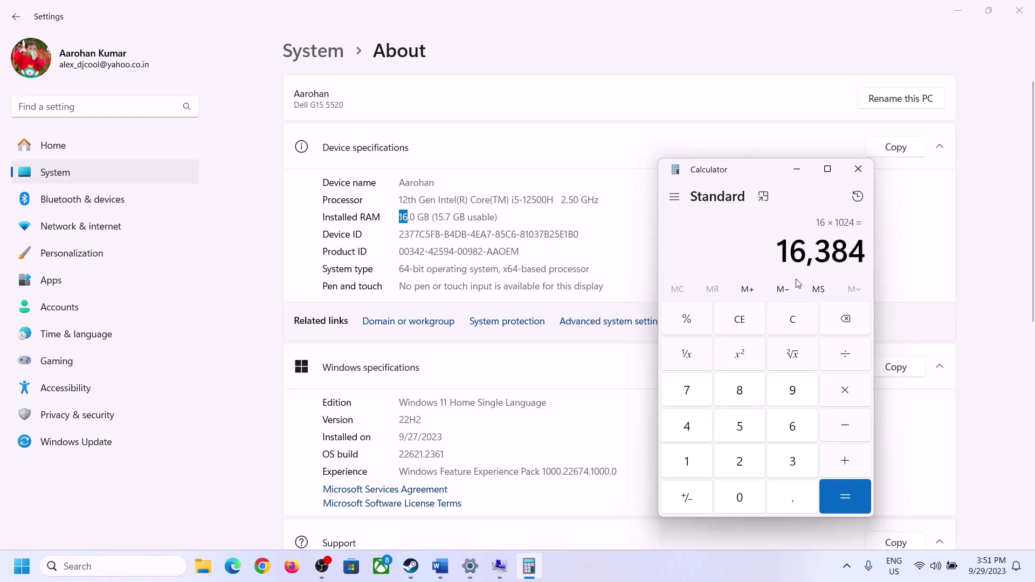
Multiply the RAM in megabytes by 3 in Calculator and enter 49152 as the paging file's maximum size in Virtual Memory.
click(441, 567)
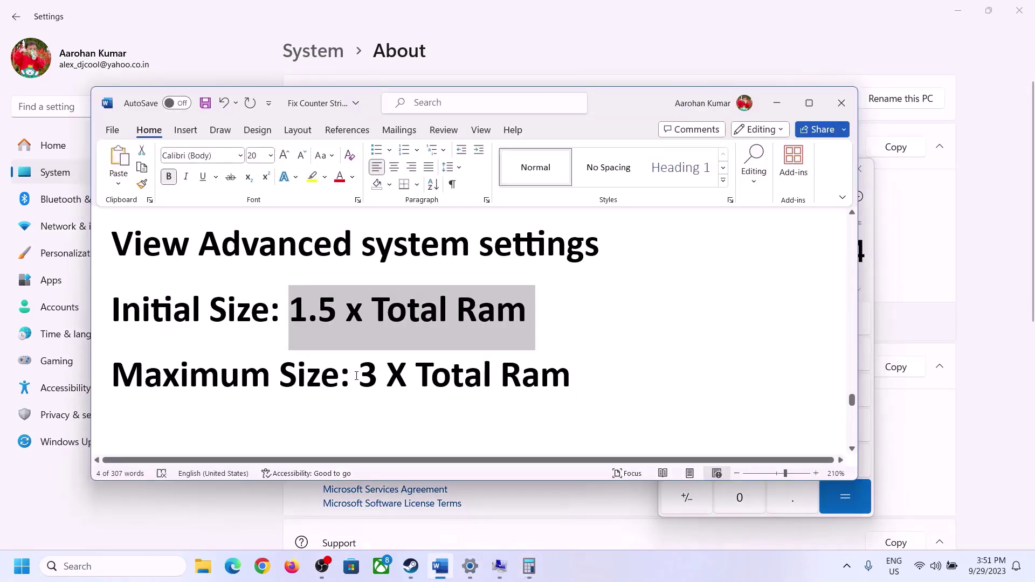
click(529, 566)
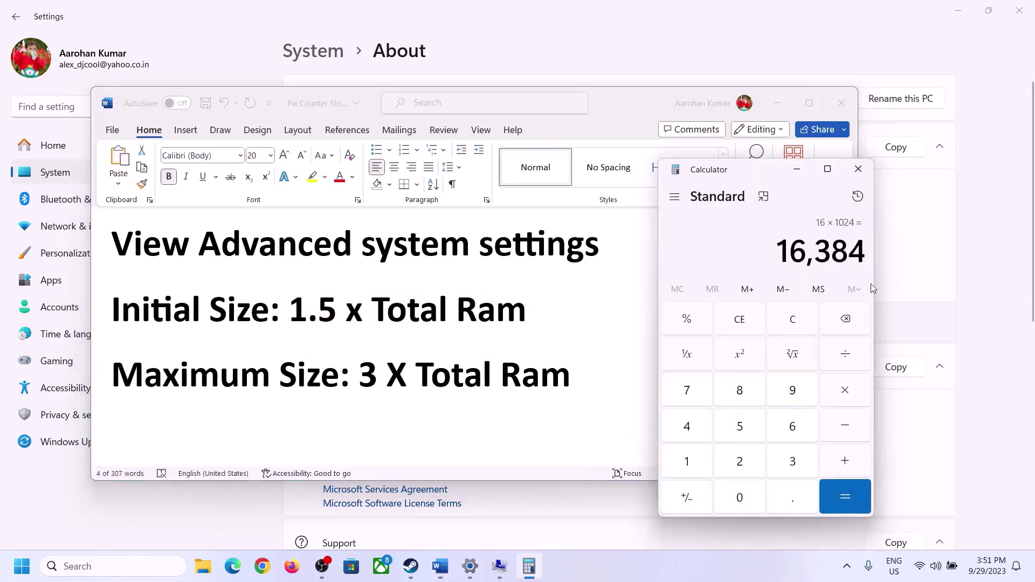
click(845, 394)
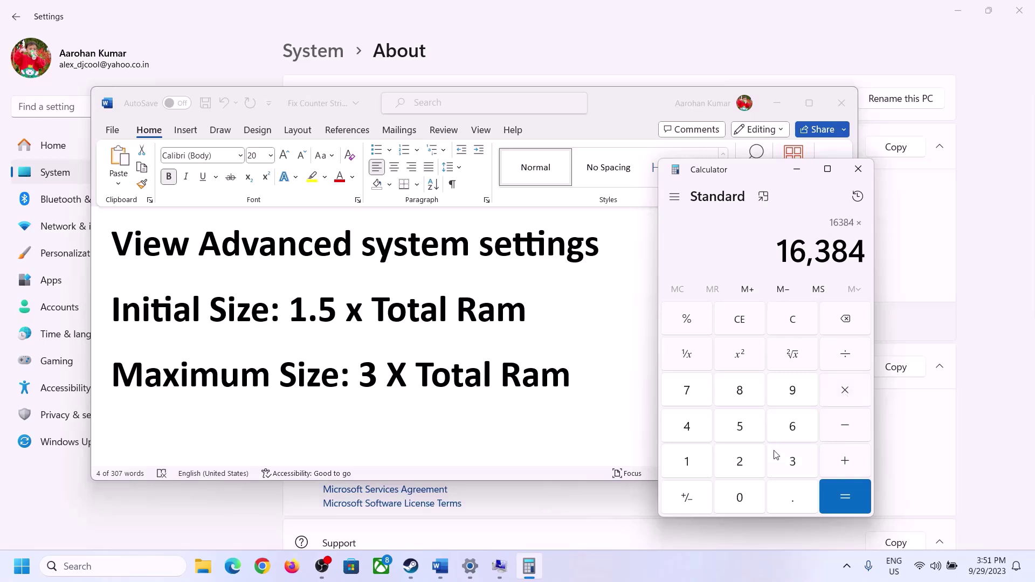
click(784, 462)
click(853, 494)
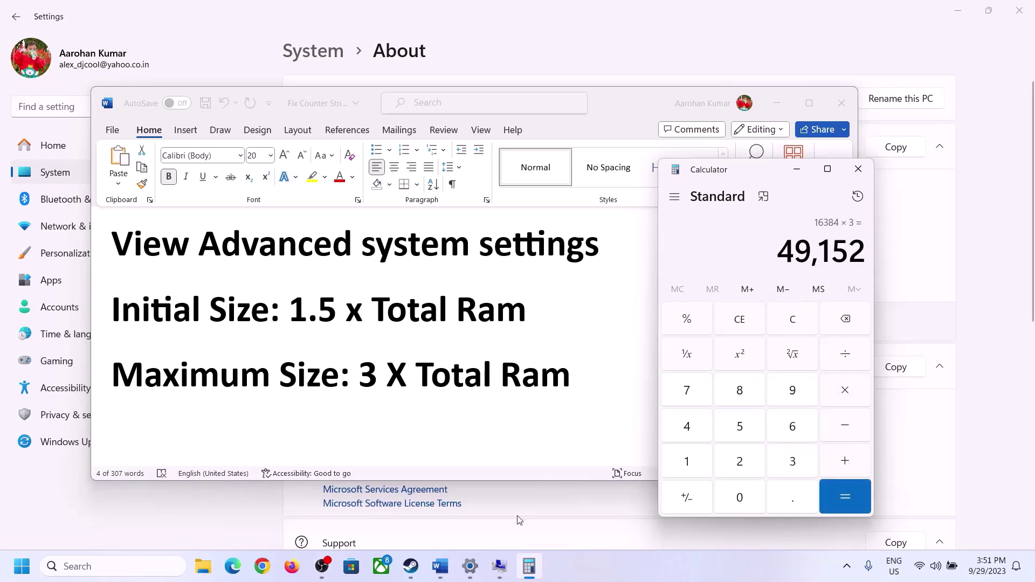
click(500, 566)
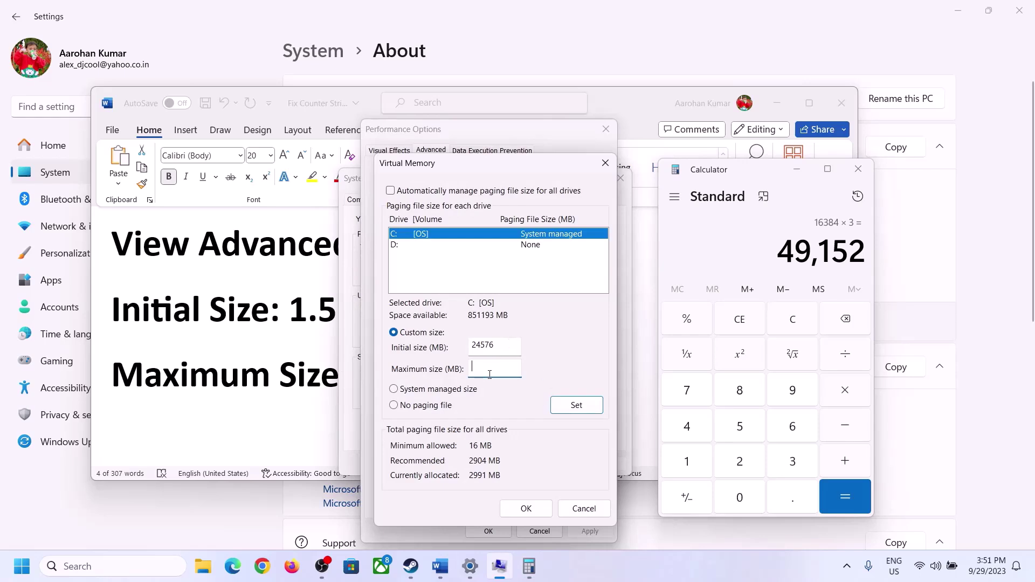
text(49152)
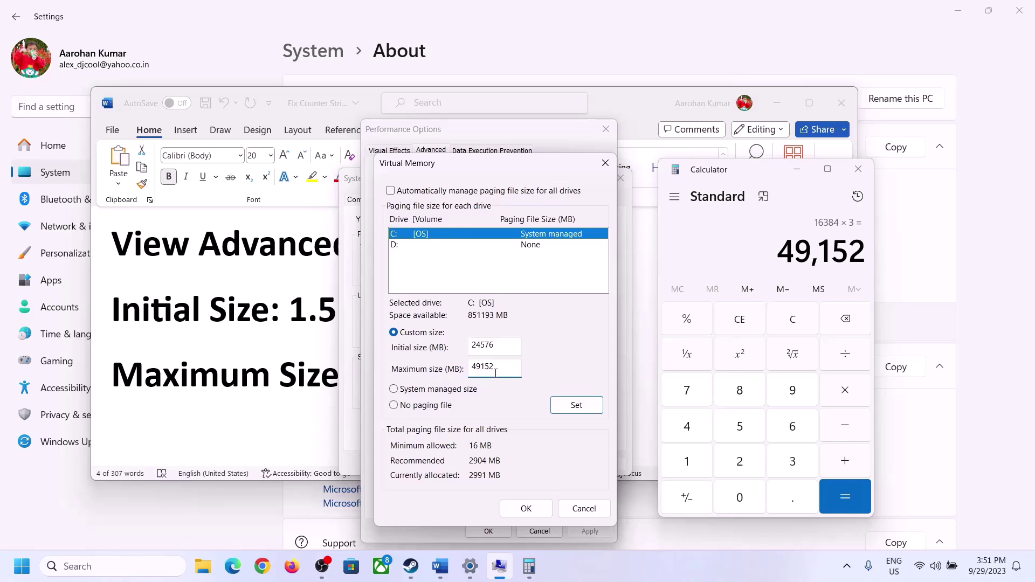
Set the custom paging file size for drive C, accept the open system dialogs, and dismiss the restart prompt without restarting.
click(575, 405)
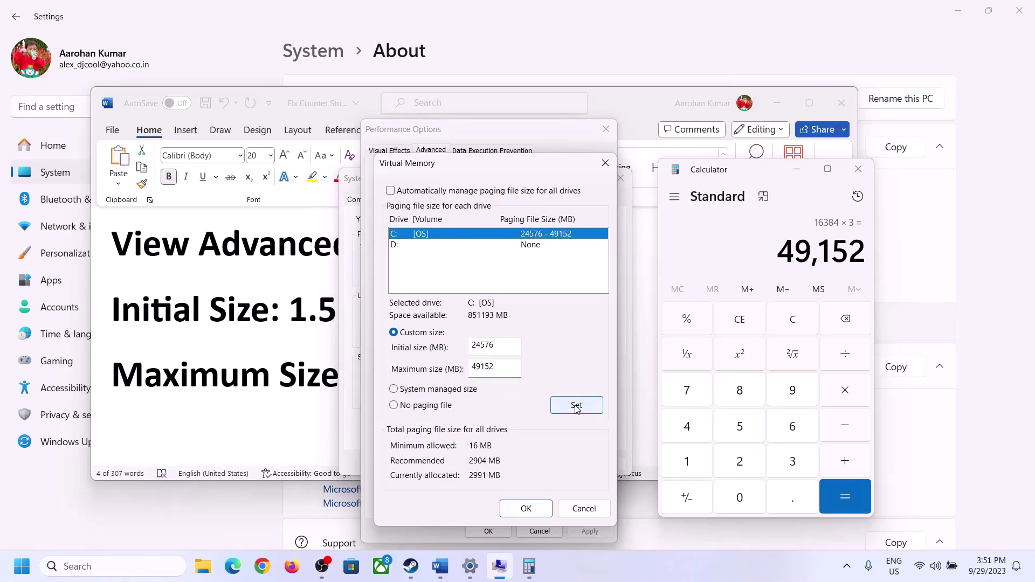
click(532, 508)
click(639, 331)
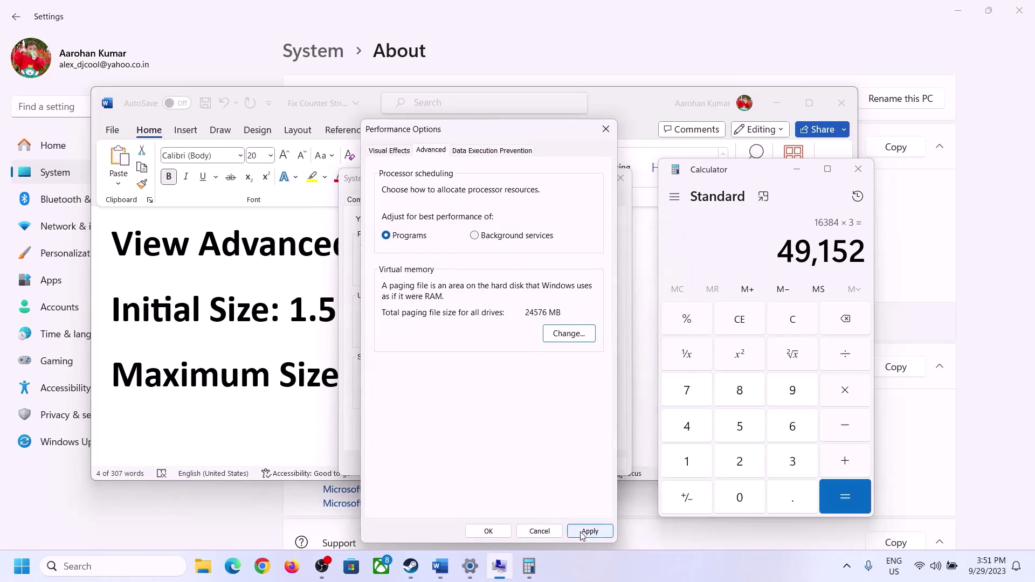
click(489, 531)
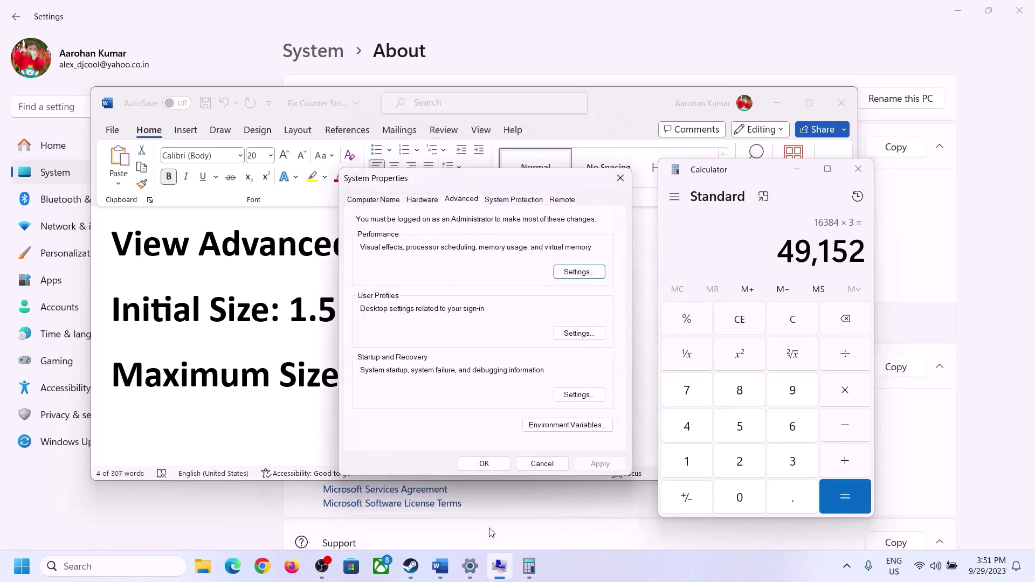
click(490, 463)
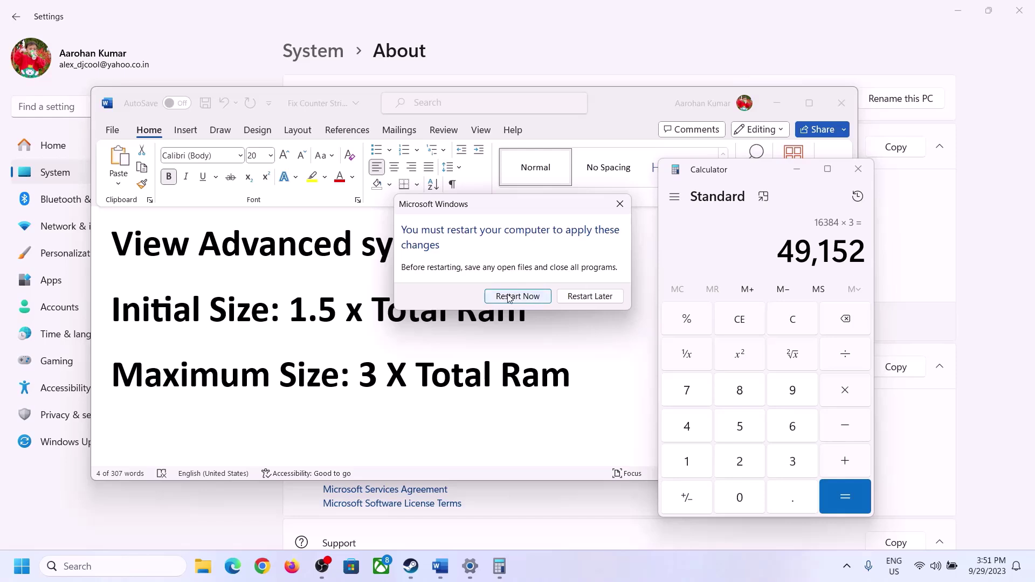
click(619, 205)
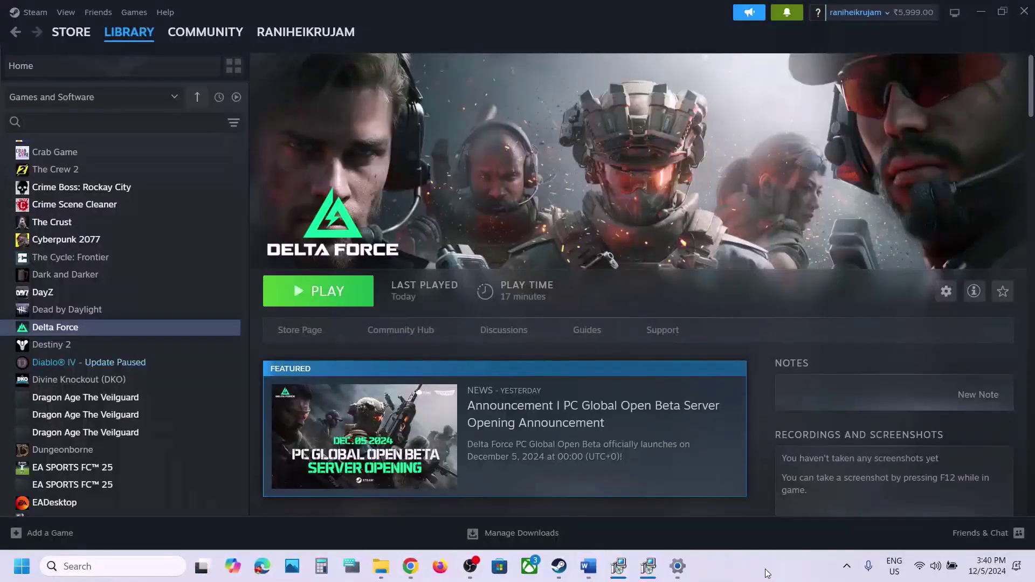
Review Step 12 in the Word notes, highlighting the instructions on unplugging external devices, disconnecting controllers and disabling the overlay.
click(589, 566)
scroll(475, 345, down, 8)
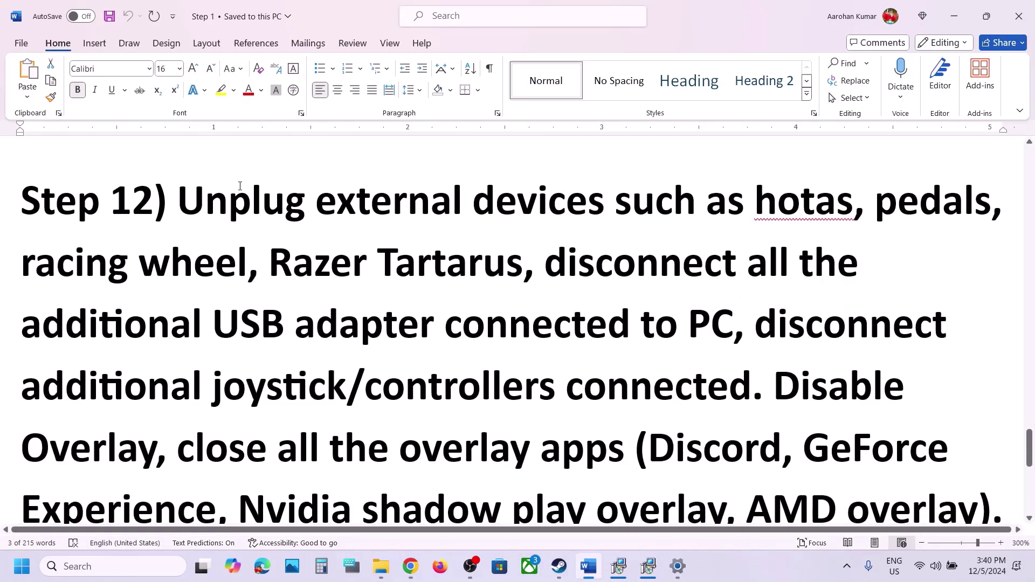
drag(192, 203, 679, 323)
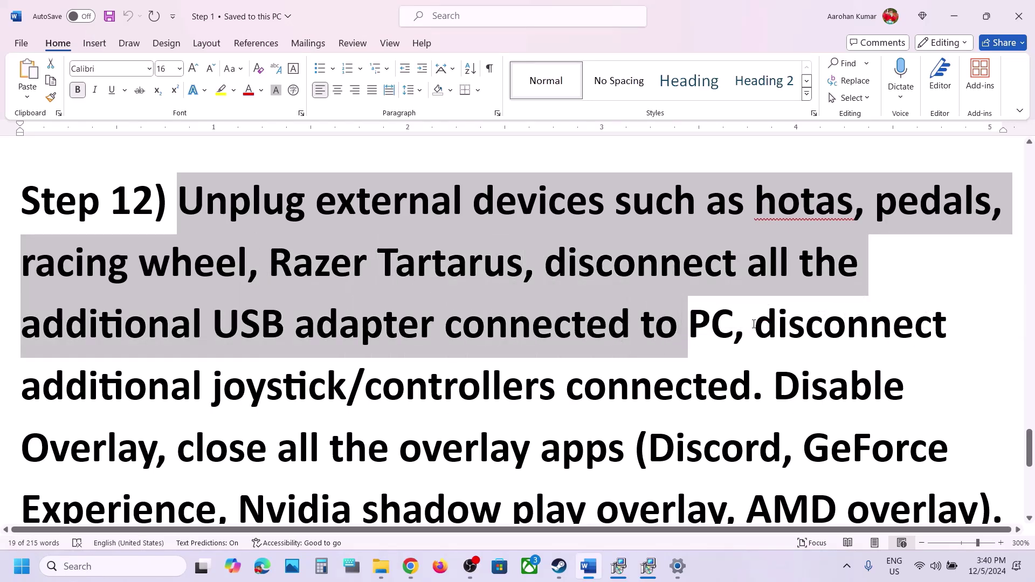
drag(761, 323, 695, 402)
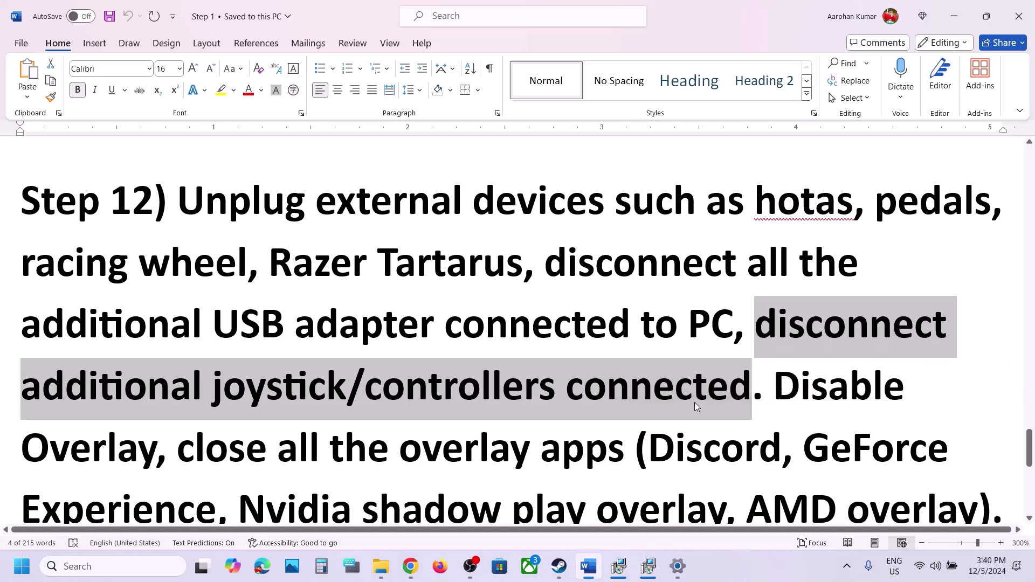
scroll(695, 402, down, 2)
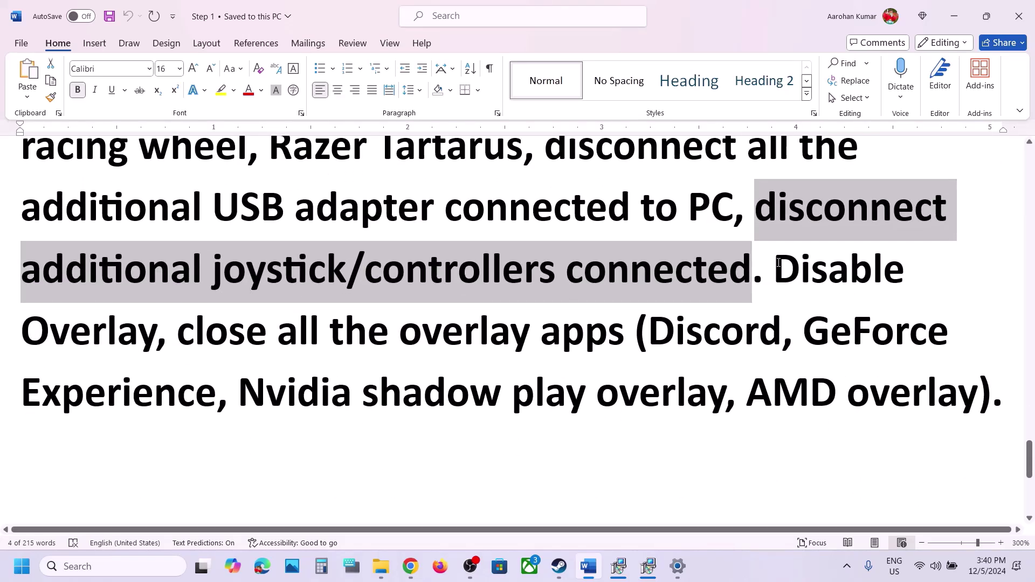
drag(779, 263, 117, 336)
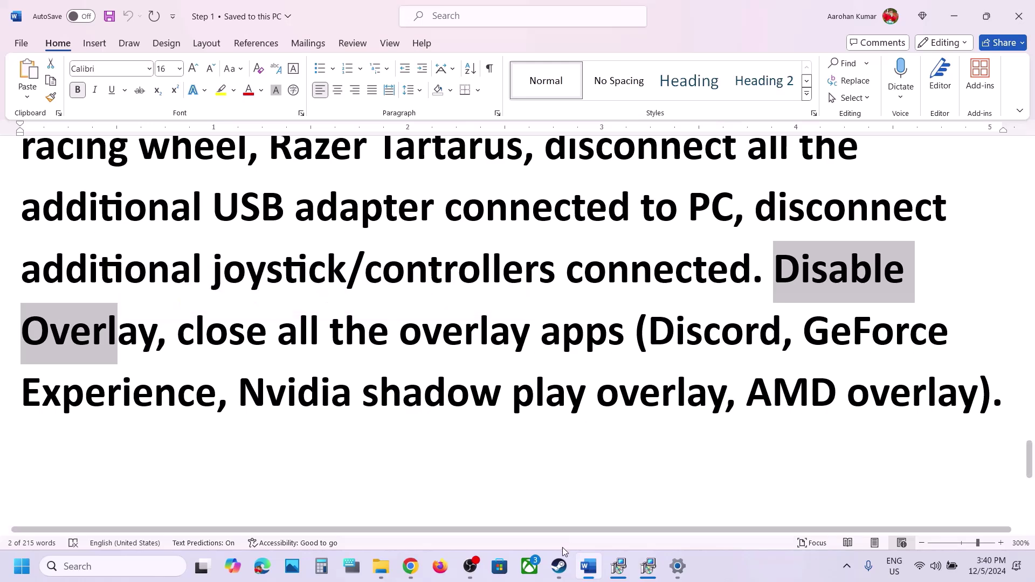
Clear Delta Force's launch options in its Steam properties and disable the Steam Overlay while in-game.
click(559, 566)
right_click(110, 330)
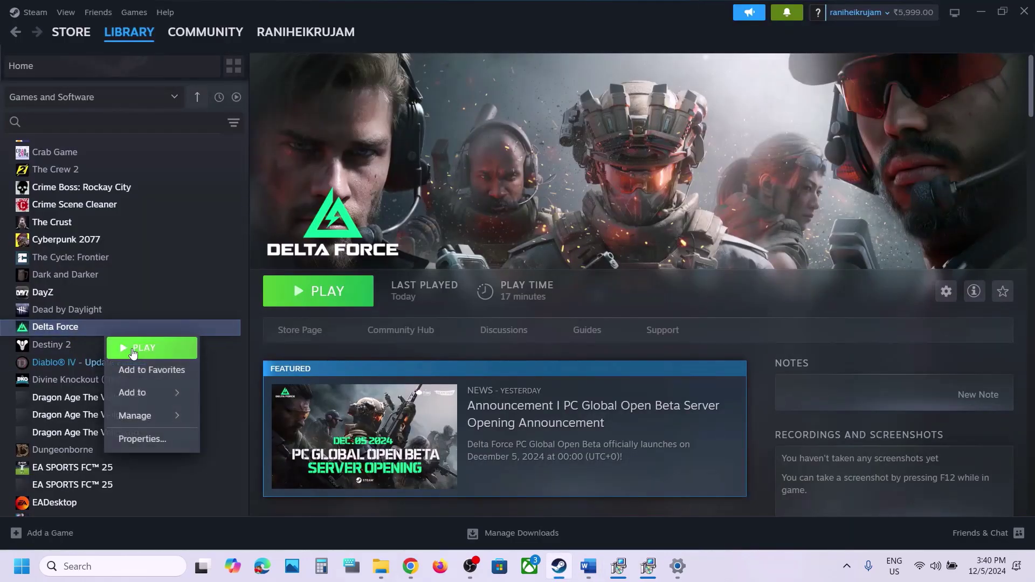
click(145, 439)
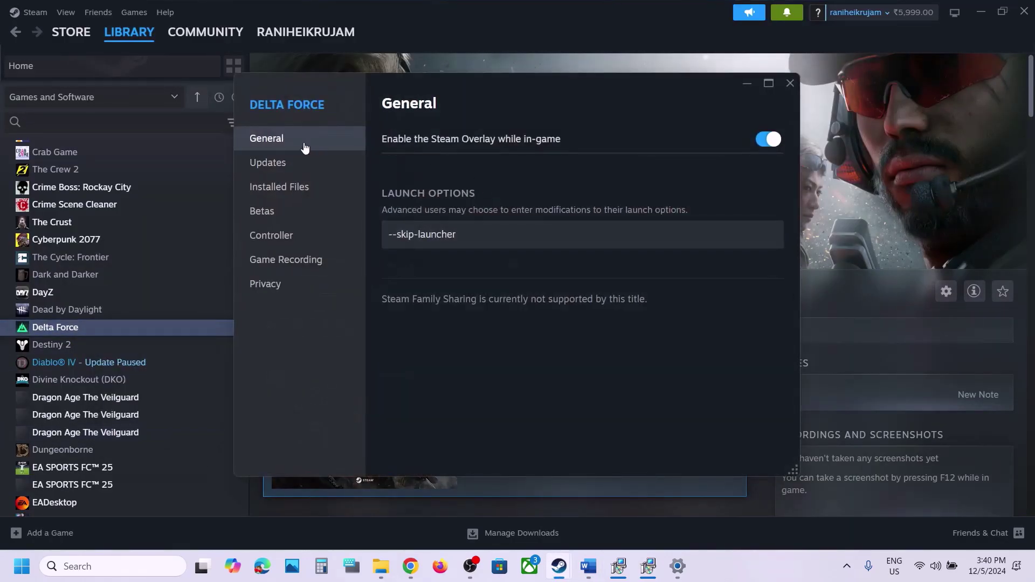
click(502, 225)
key(ctrl+a)
key(BackSpace)
click(767, 139)
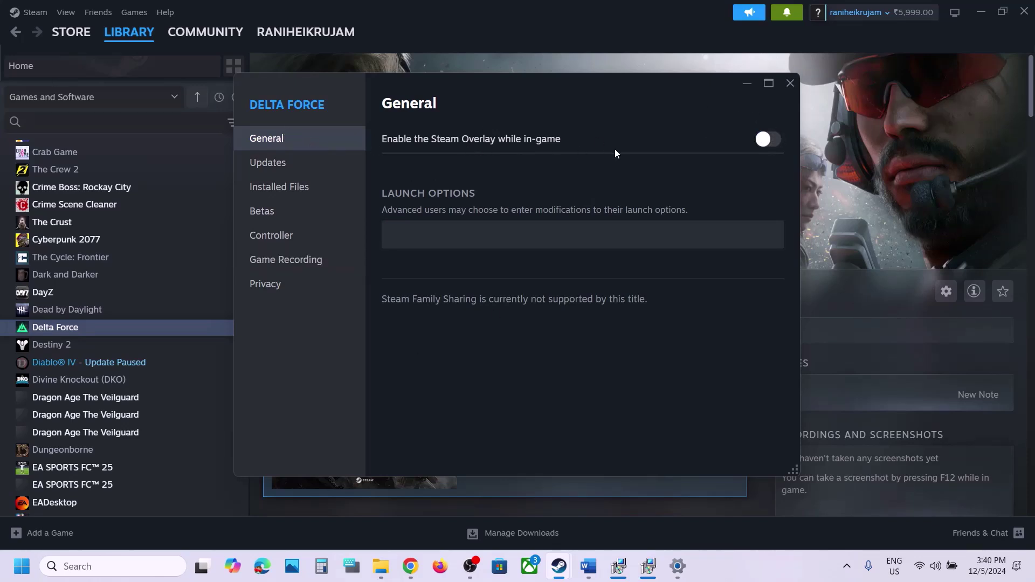
click(790, 83)
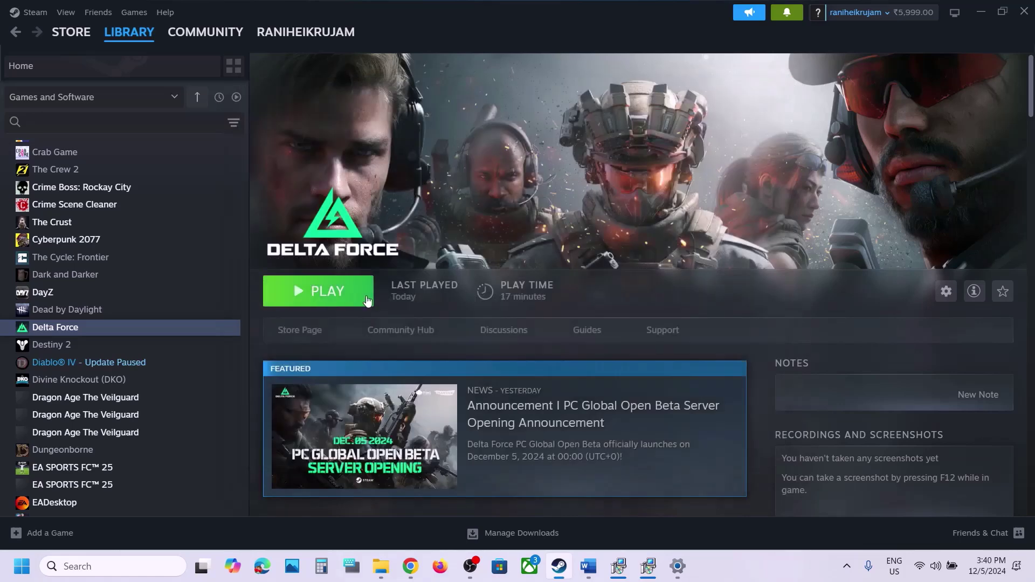
Return to Step 12 in the Word notes and highlight the instruction to close overlay apps such as Discord and GeForce Experience.
key(alt+Tab)
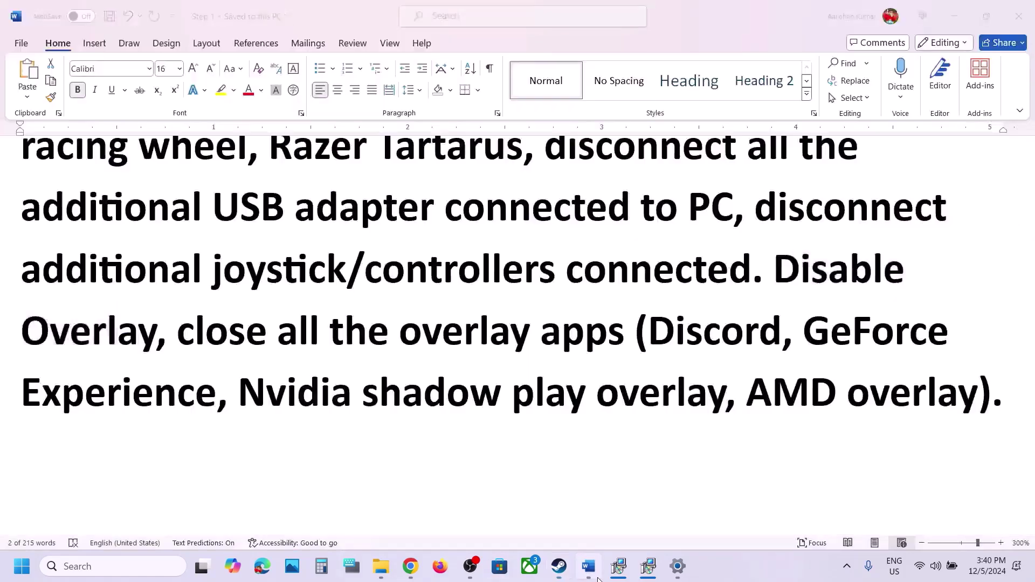
drag(242, 328, 635, 332)
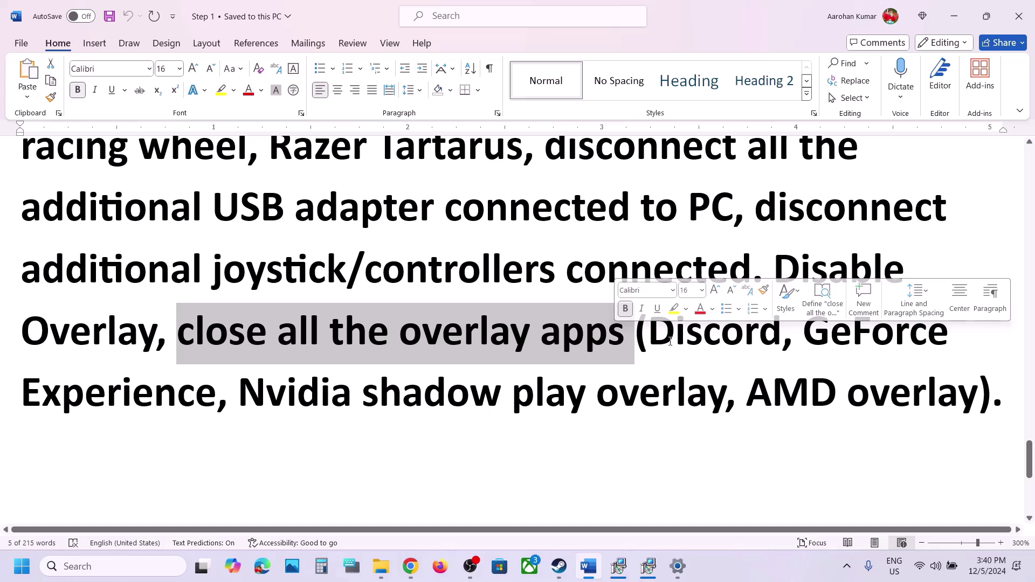
drag(649, 334, 111, 403)
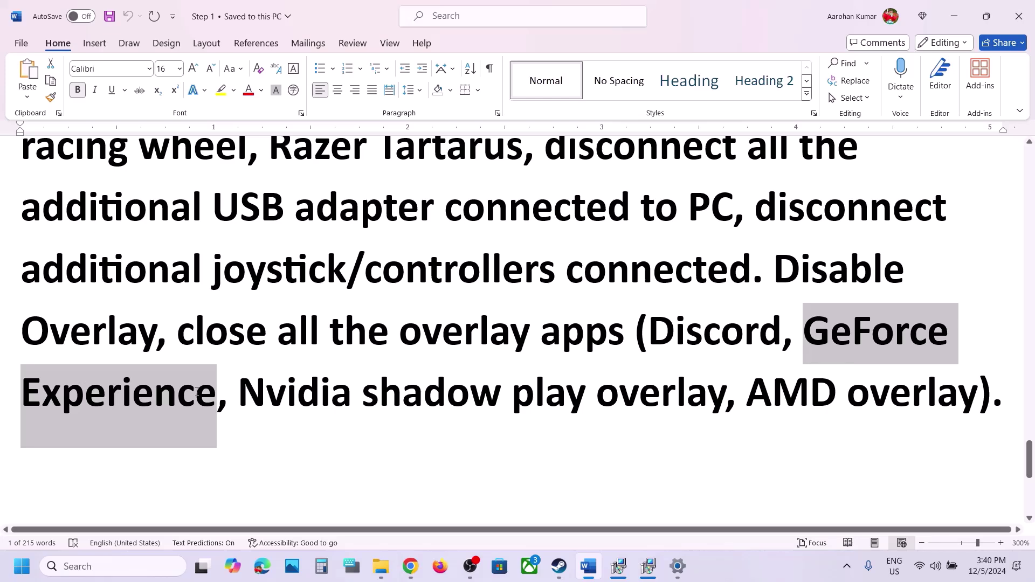
drag(197, 392, 197, 392)
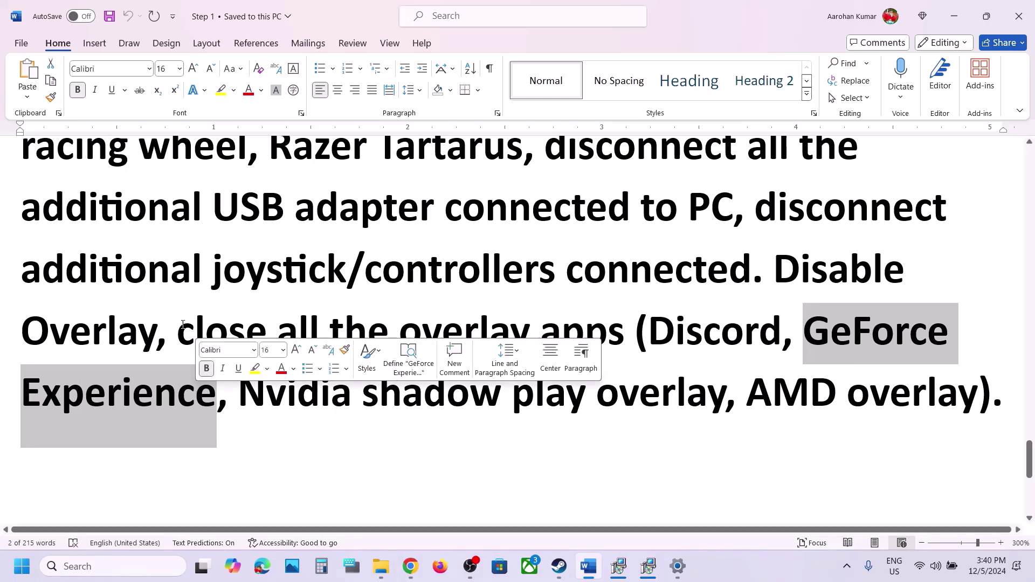
drag(183, 324, 626, 347)
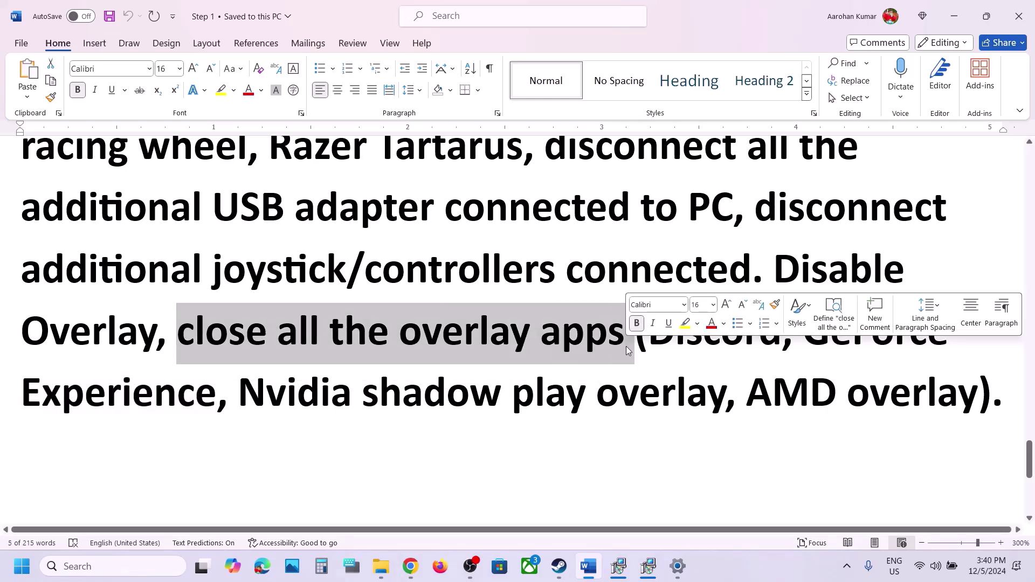
Highlight the Step 13 uninstall and reinstall instructions in the Word notes, and look over Delta Force's game options in Steam.
scroll(626, 346, down, 6)
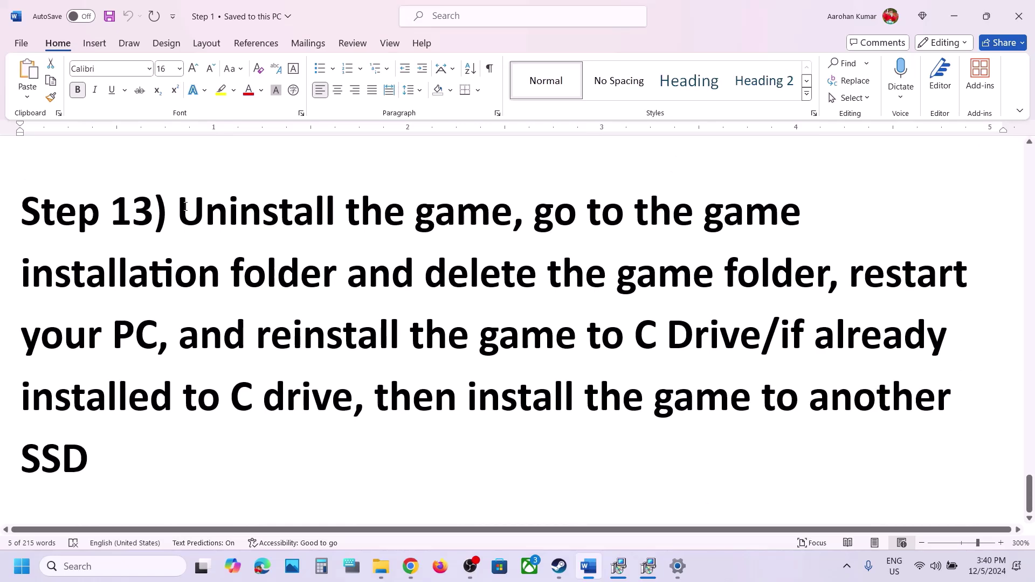
drag(185, 207, 584, 399)
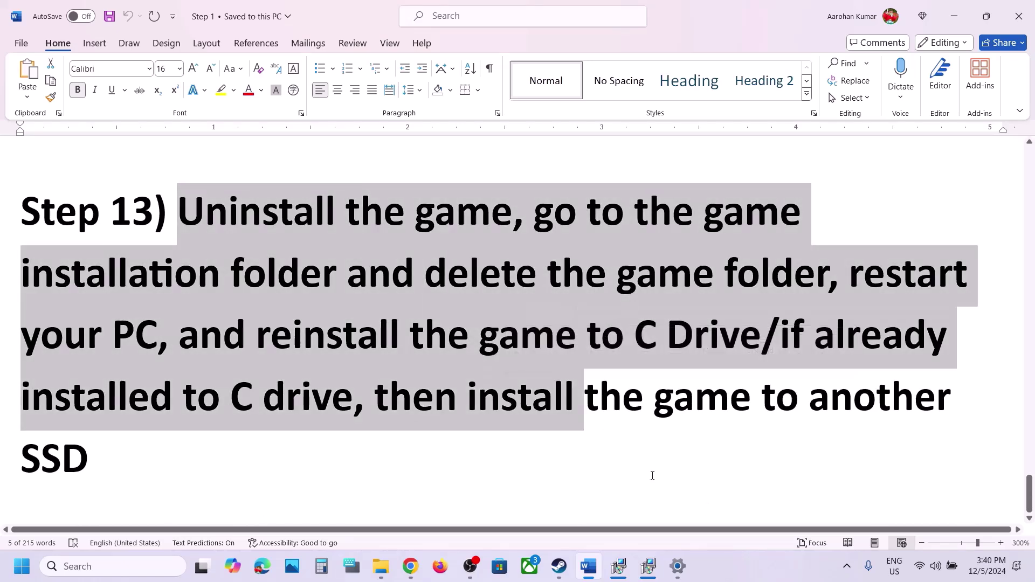
click(560, 567)
right_click(104, 330)
mouse_move(157, 400)
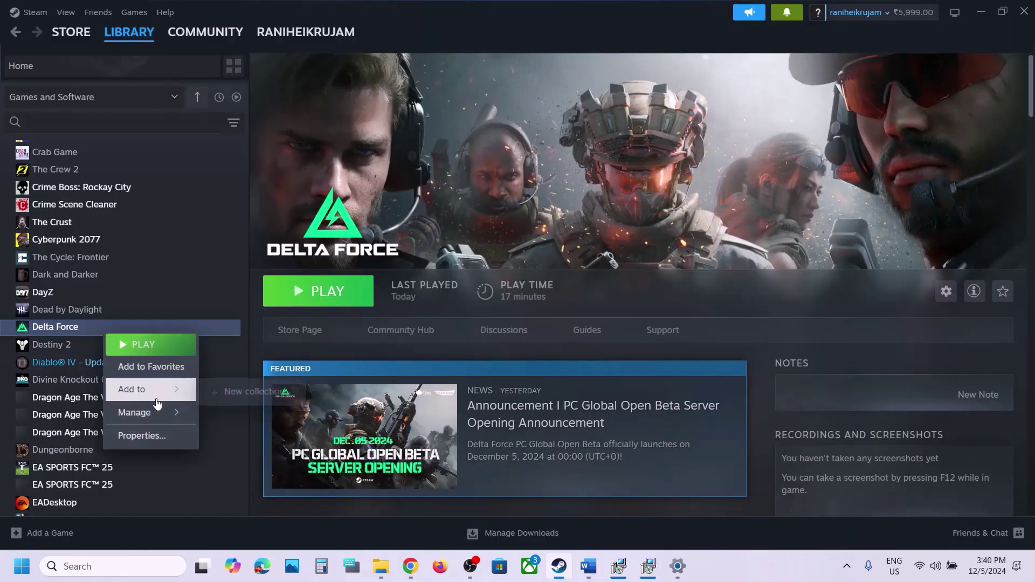
click(625, 282)
Return to Word and highlight the Step 13 parts on deleting the game folder and reinstalling the game to C Drive.
click(588, 566)
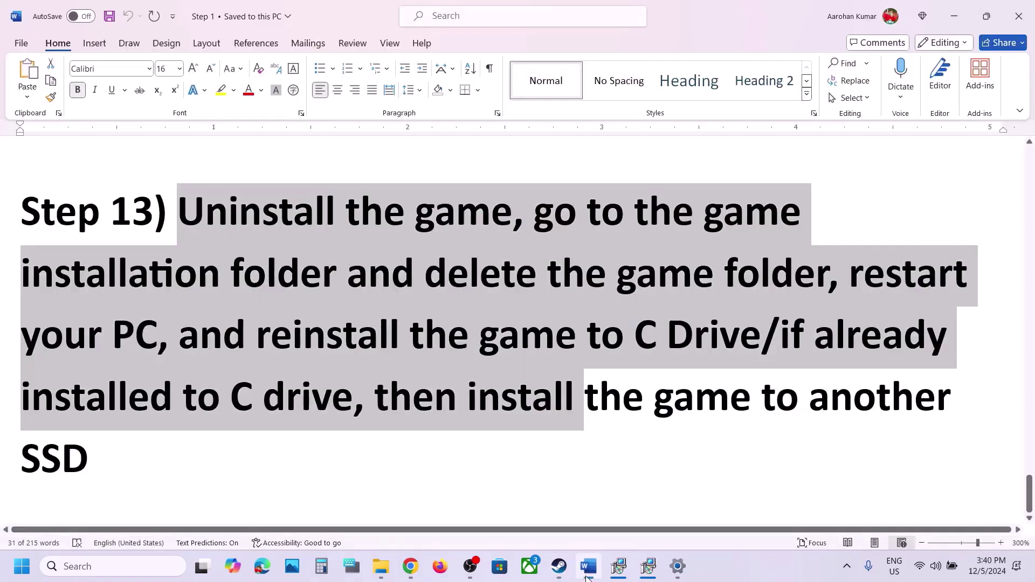
click(485, 275)
drag(534, 210, 820, 275)
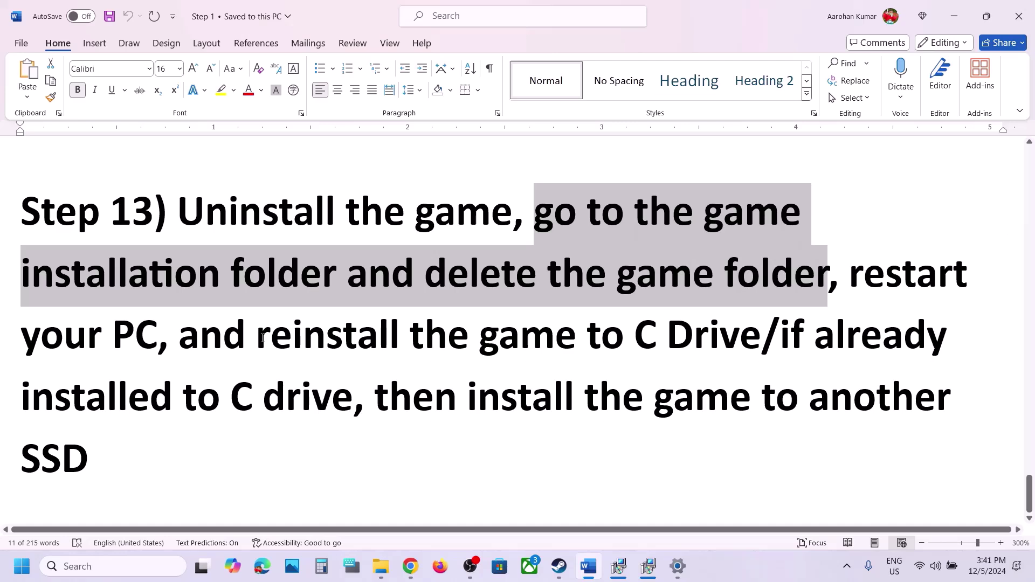
drag(263, 338, 760, 338)
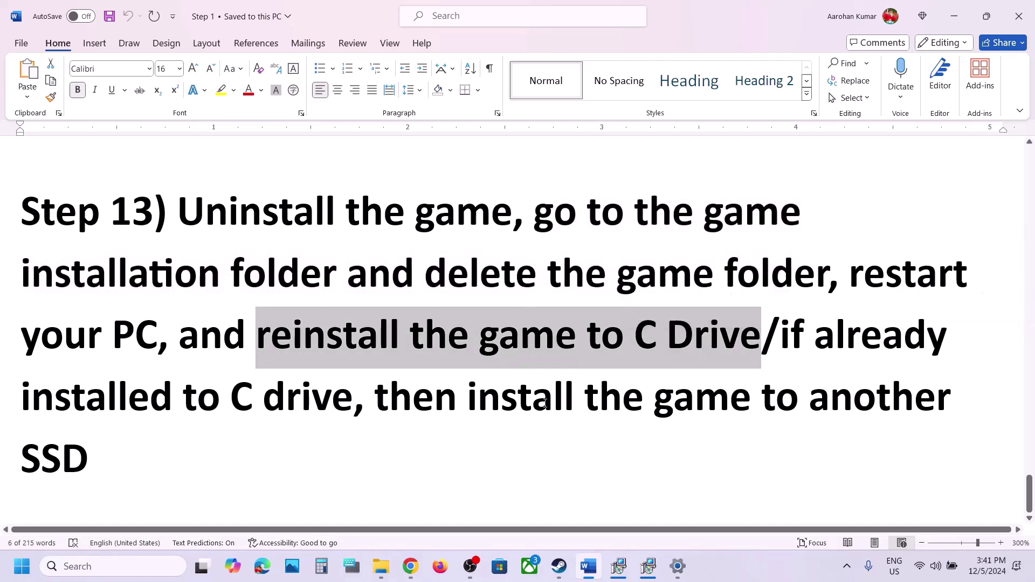